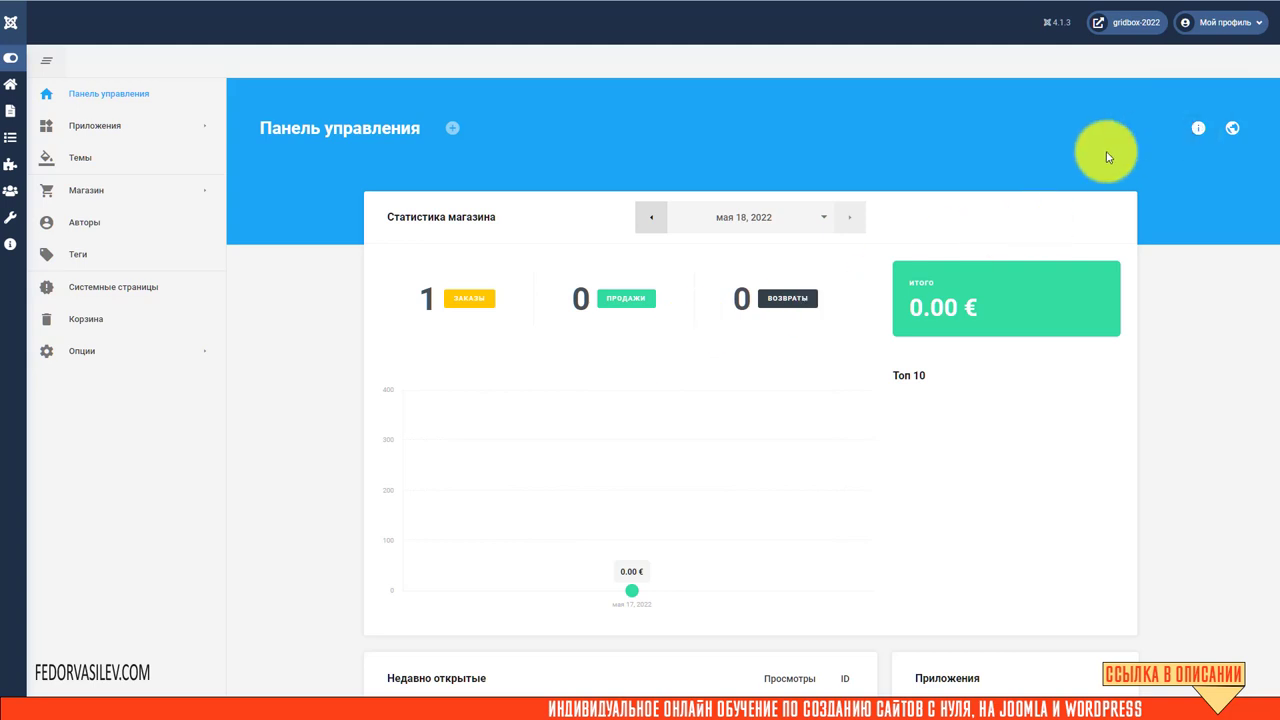
Step: Check the installed Gridbox version, licence status and update state in the About Gridbox information
left_click(1198, 131)
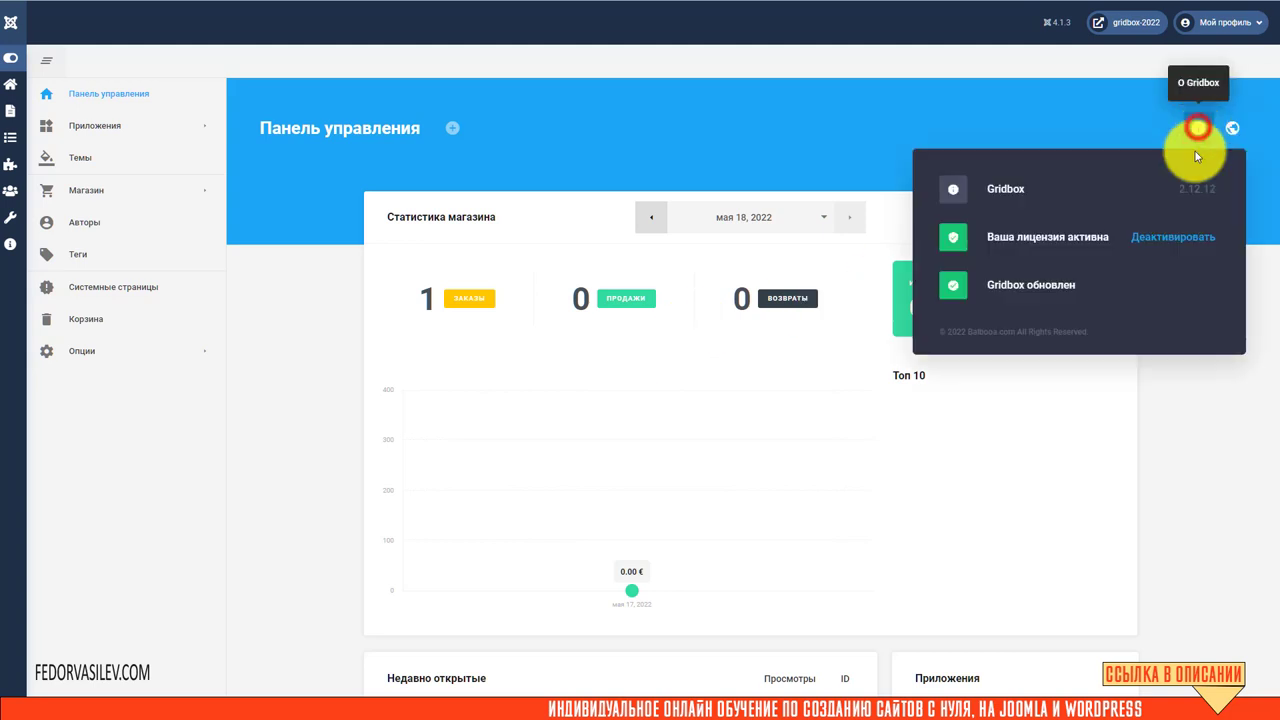
left_click_drag(983, 185, 1027, 188)
left_click(1137, 193)
left_click_drag(1217, 190, 1180, 199)
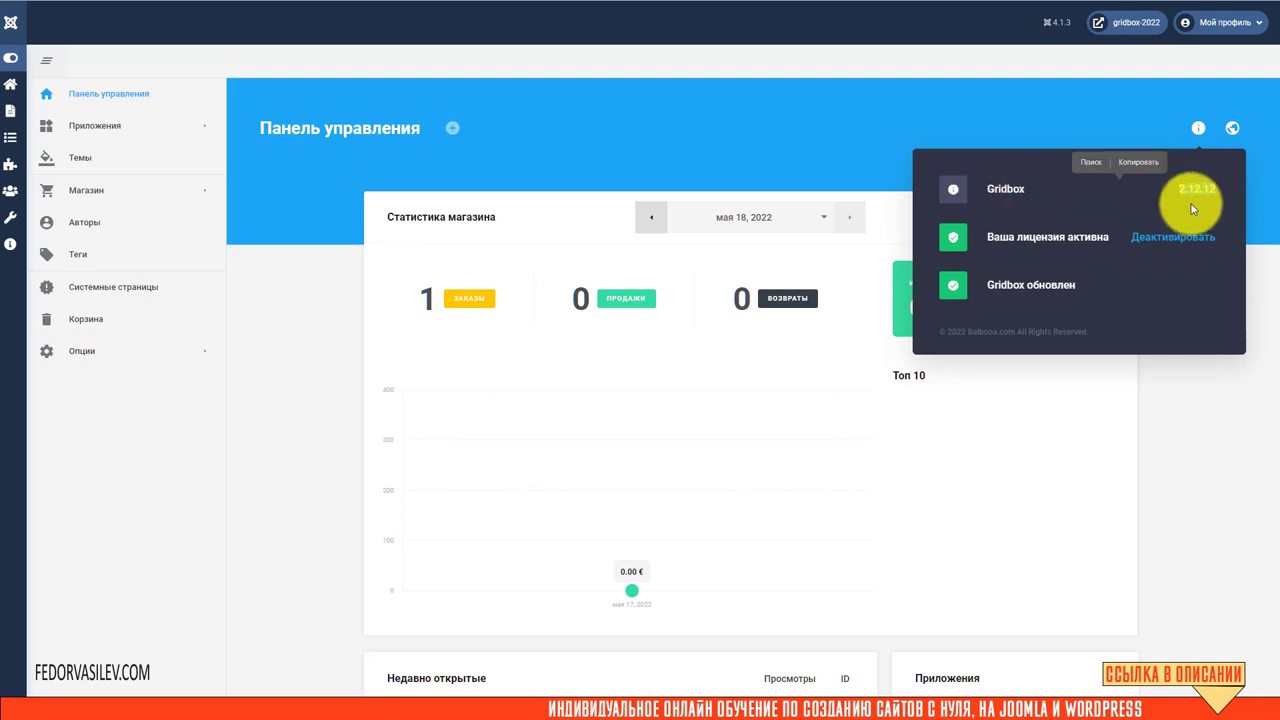
left_click(1224, 199)
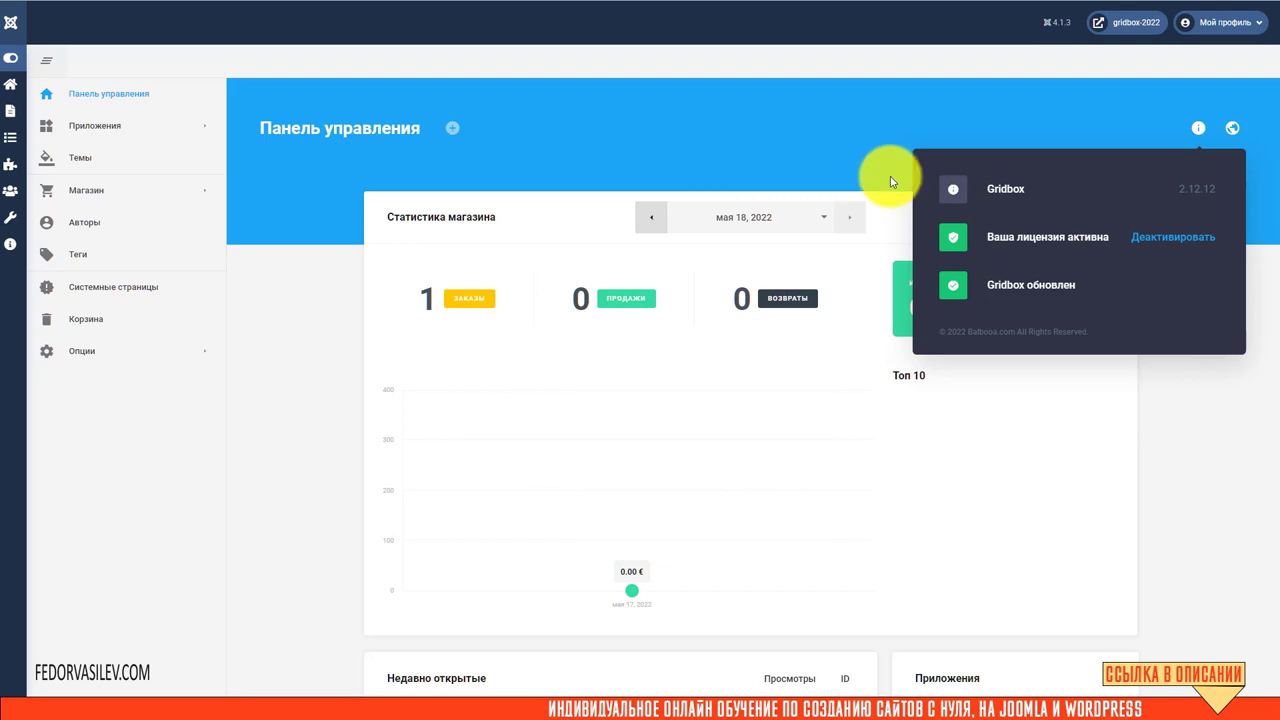
left_click(655, 120)
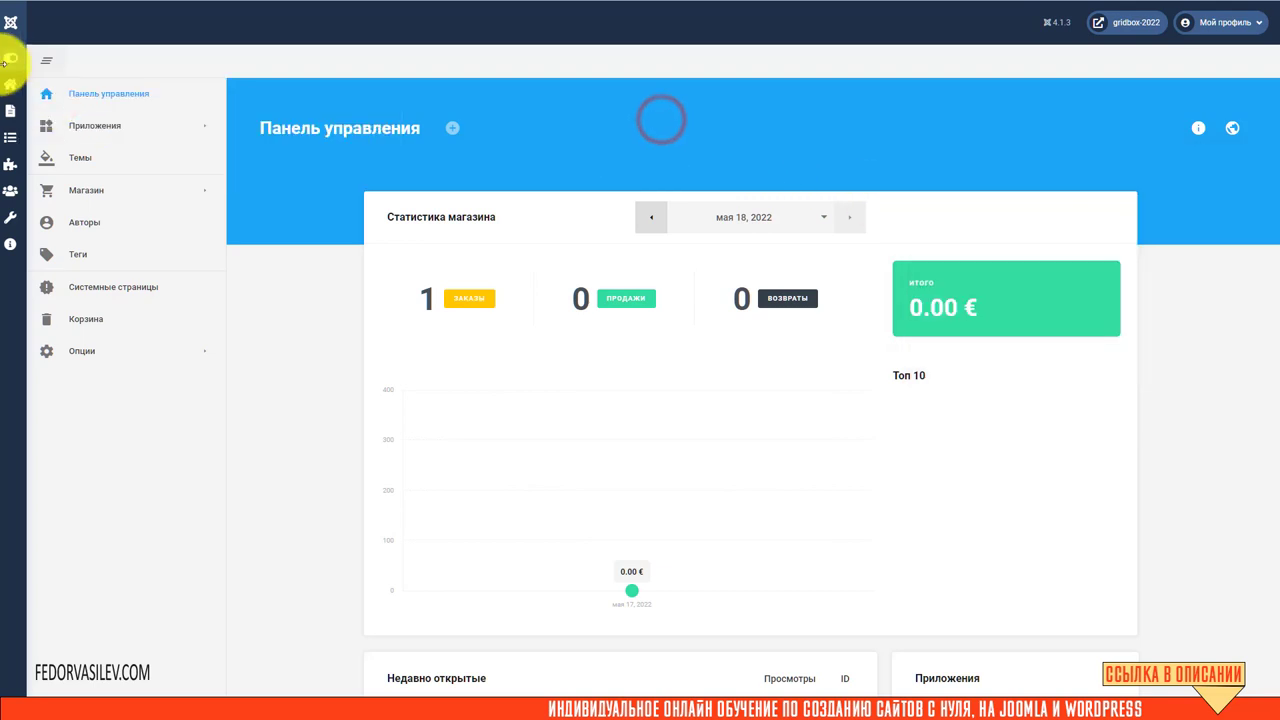
Step: Expand the Joomla side menu and open the system's extension installation page
left_click(6, 62)
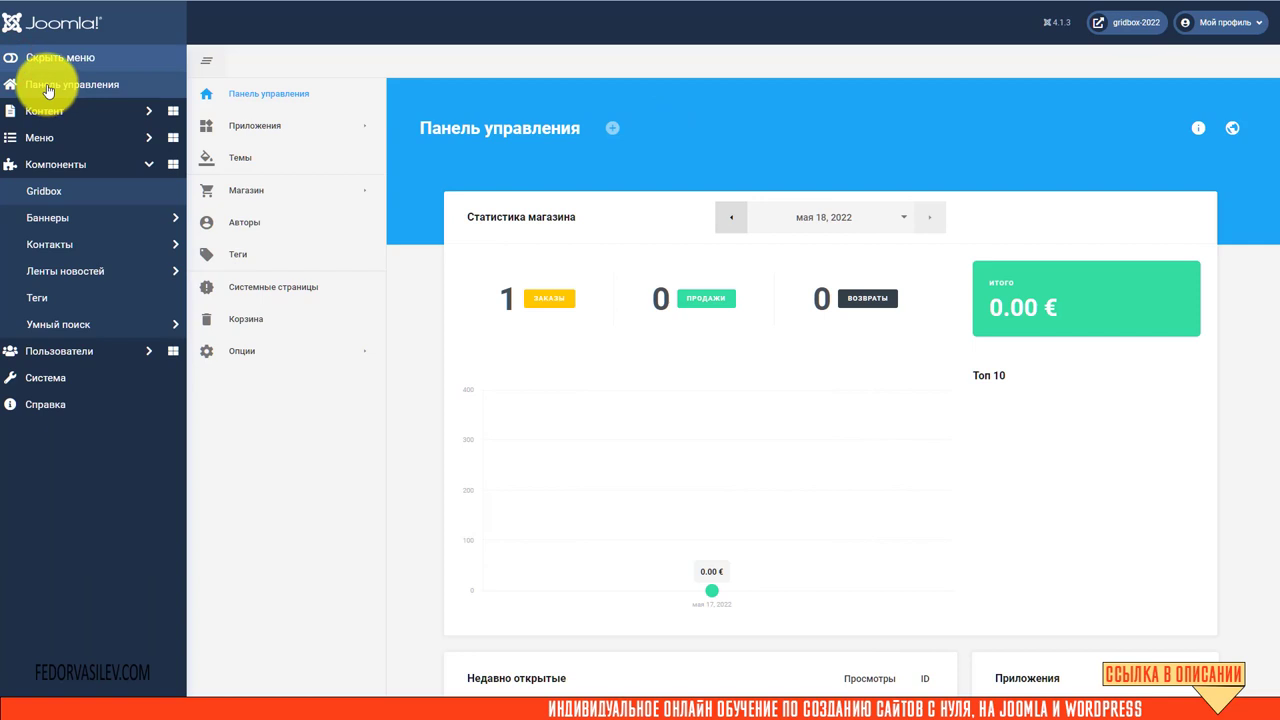
left_click(62, 80)
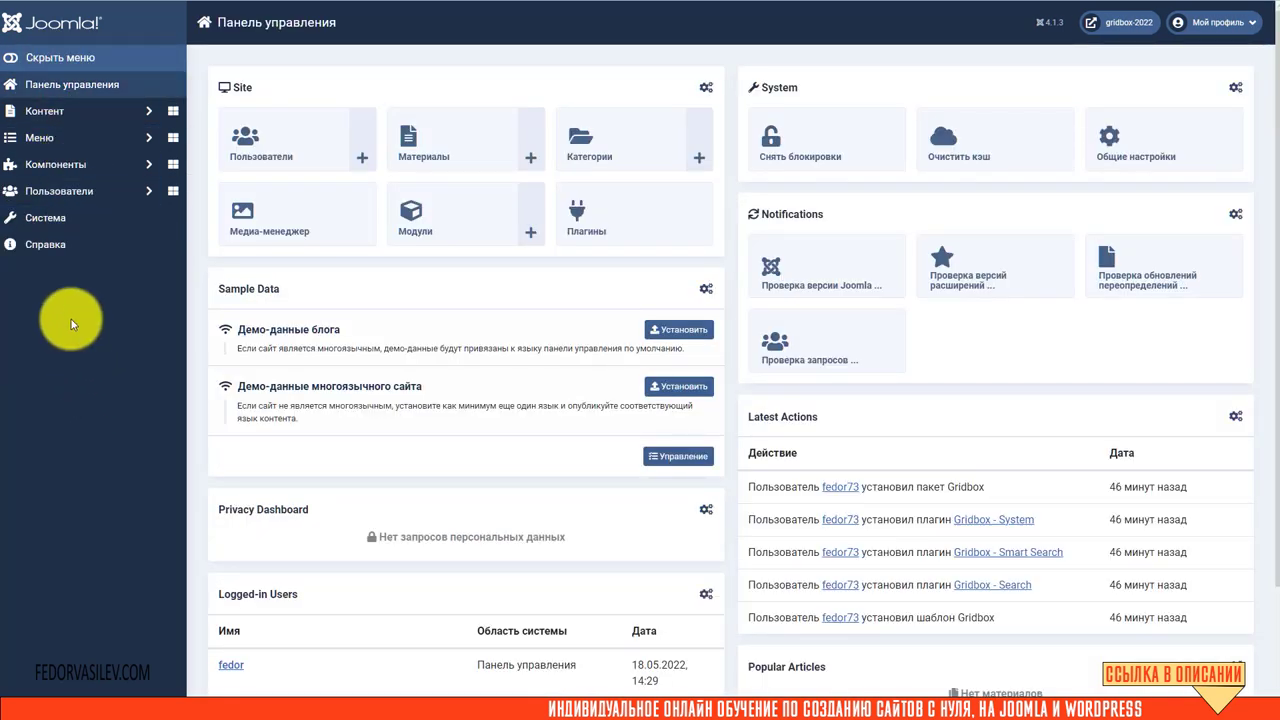
left_click(47, 216)
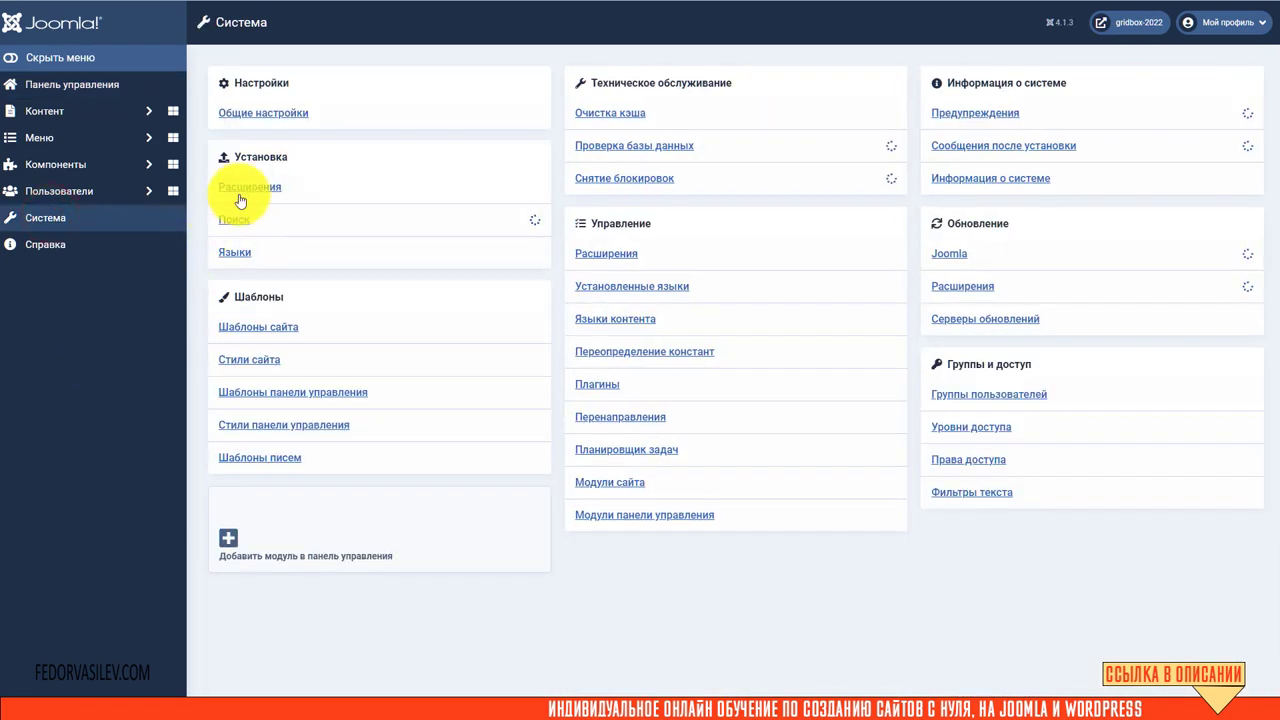
left_click(245, 186)
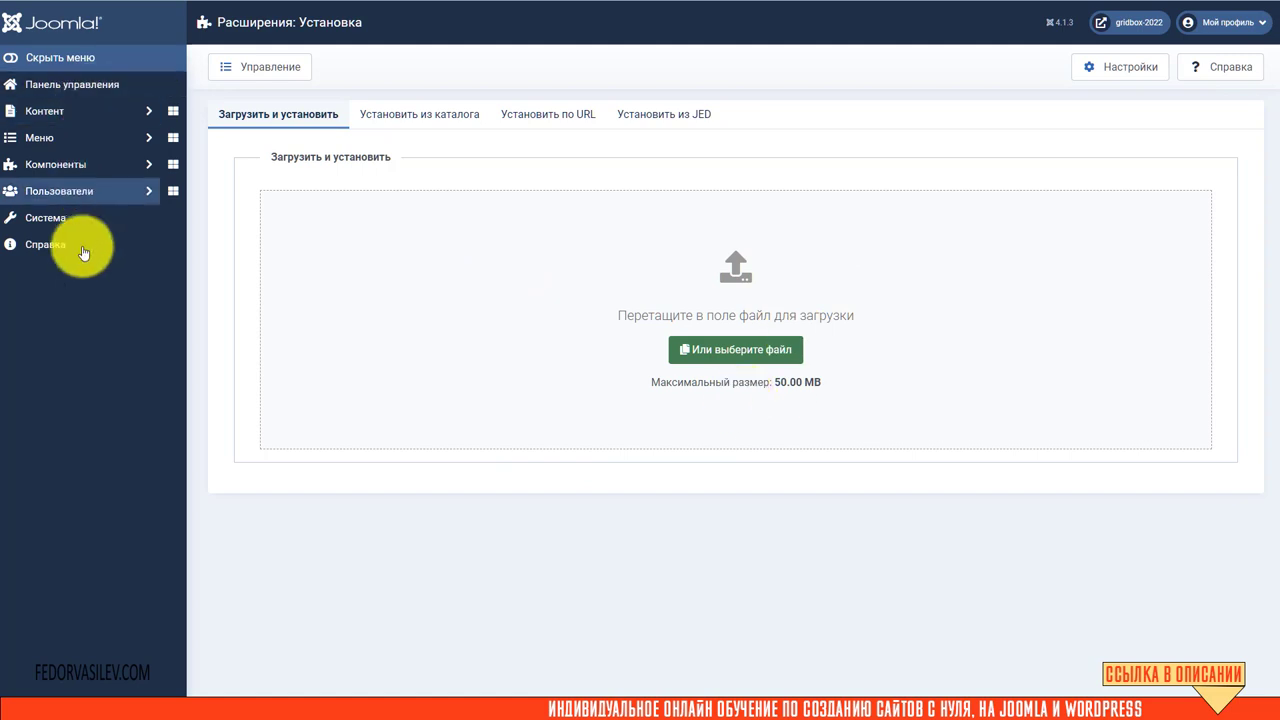
Step: Return to the Joomla control panel and check the Joomla version shown in its header
left_click(70, 86)
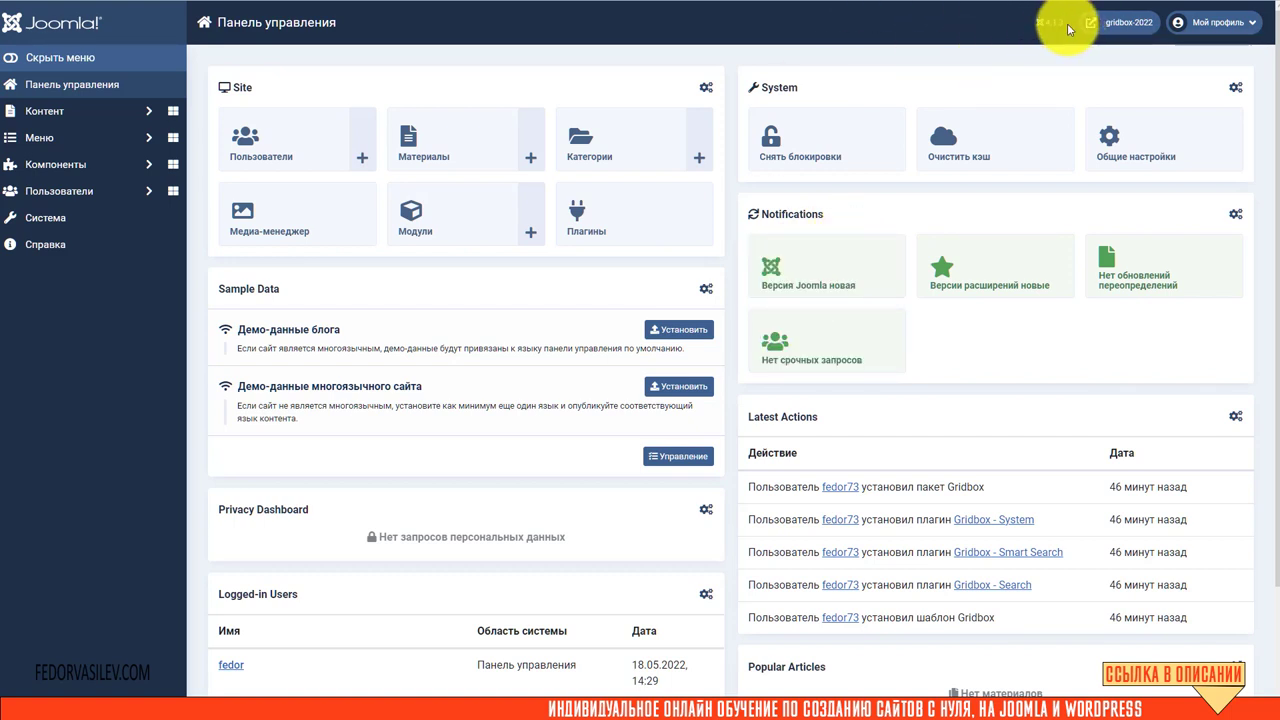
left_click(920, 26)
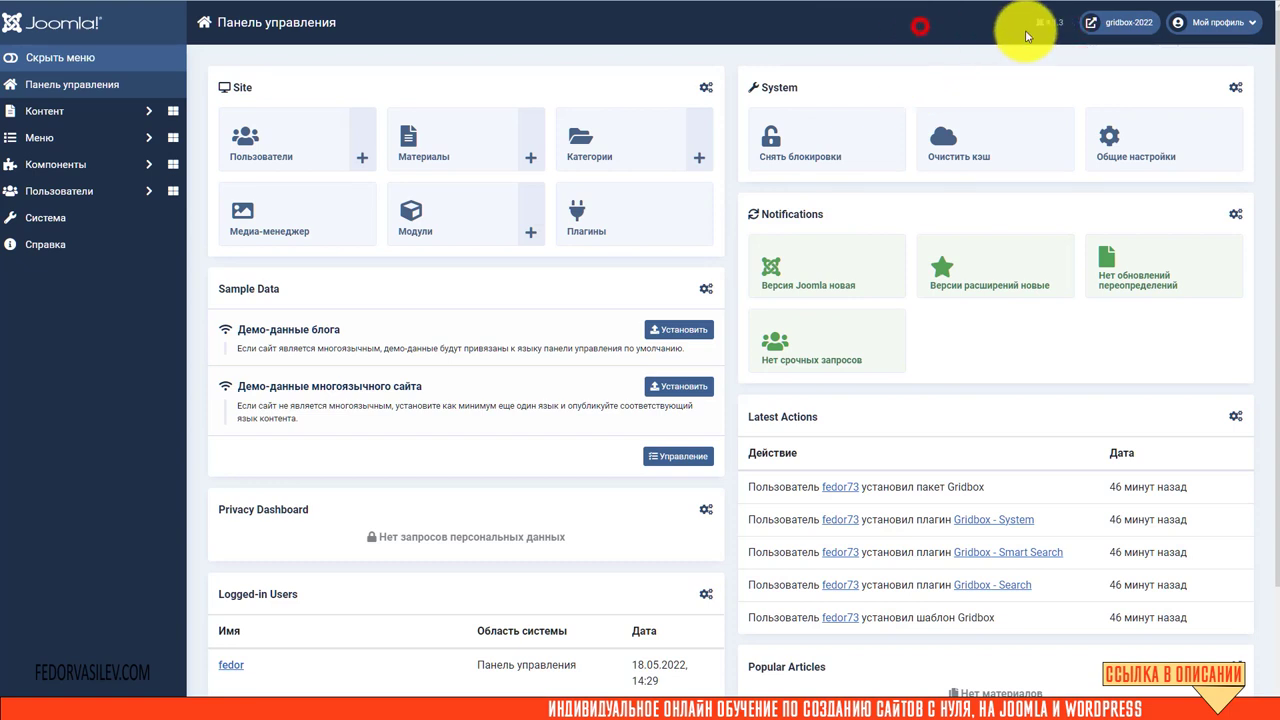
left_click(1044, 22)
left_click(945, 18)
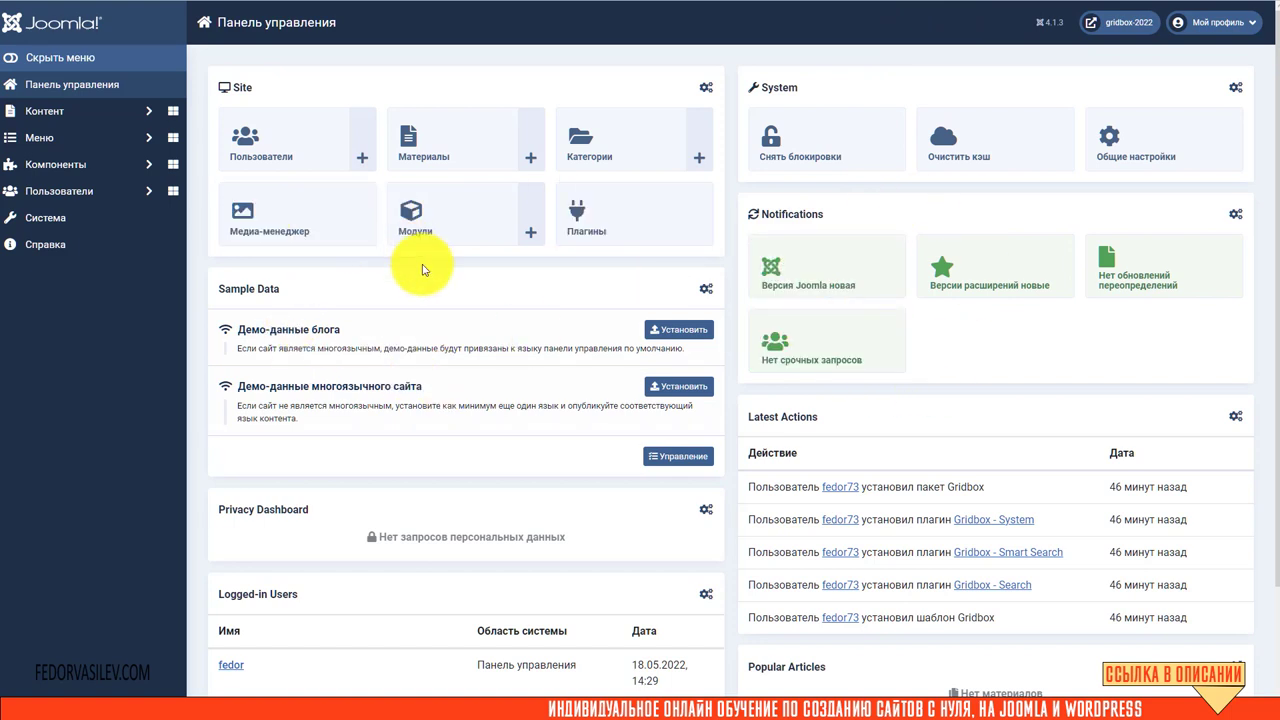
left_click(443, 240)
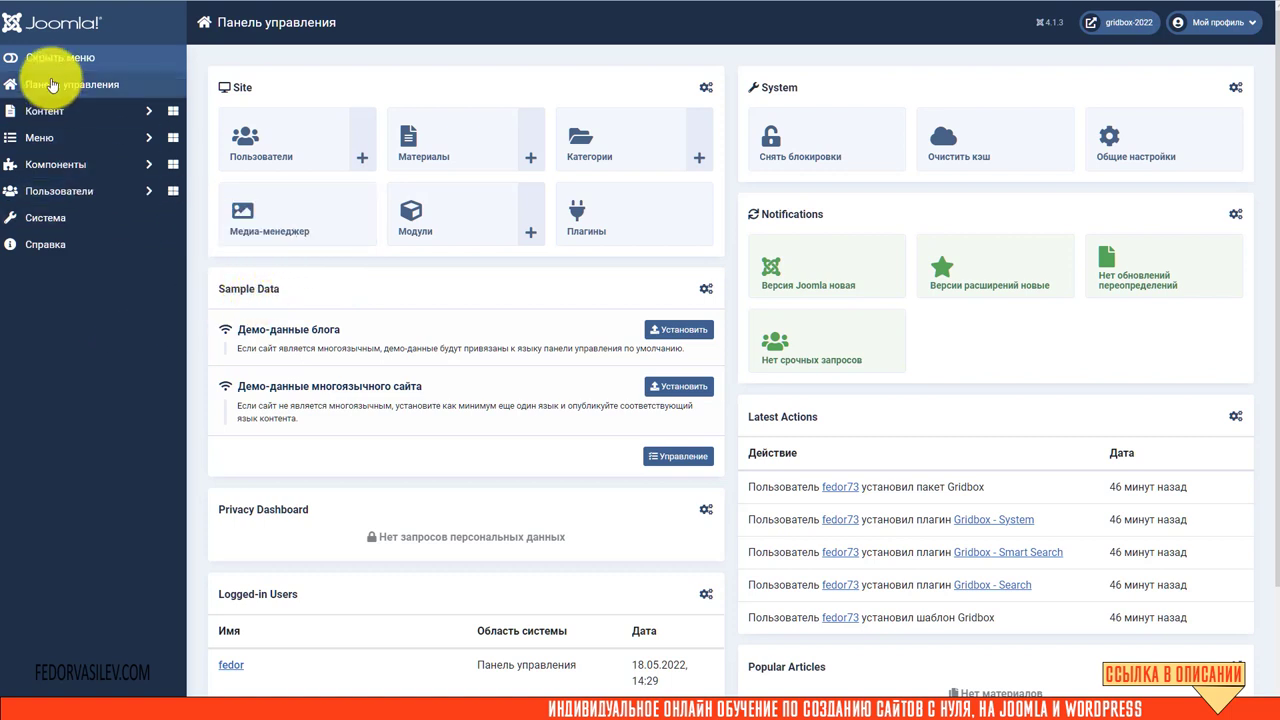
Step: Open the Gridbox component and collapse the Joomla side menu
left_click(62, 164)
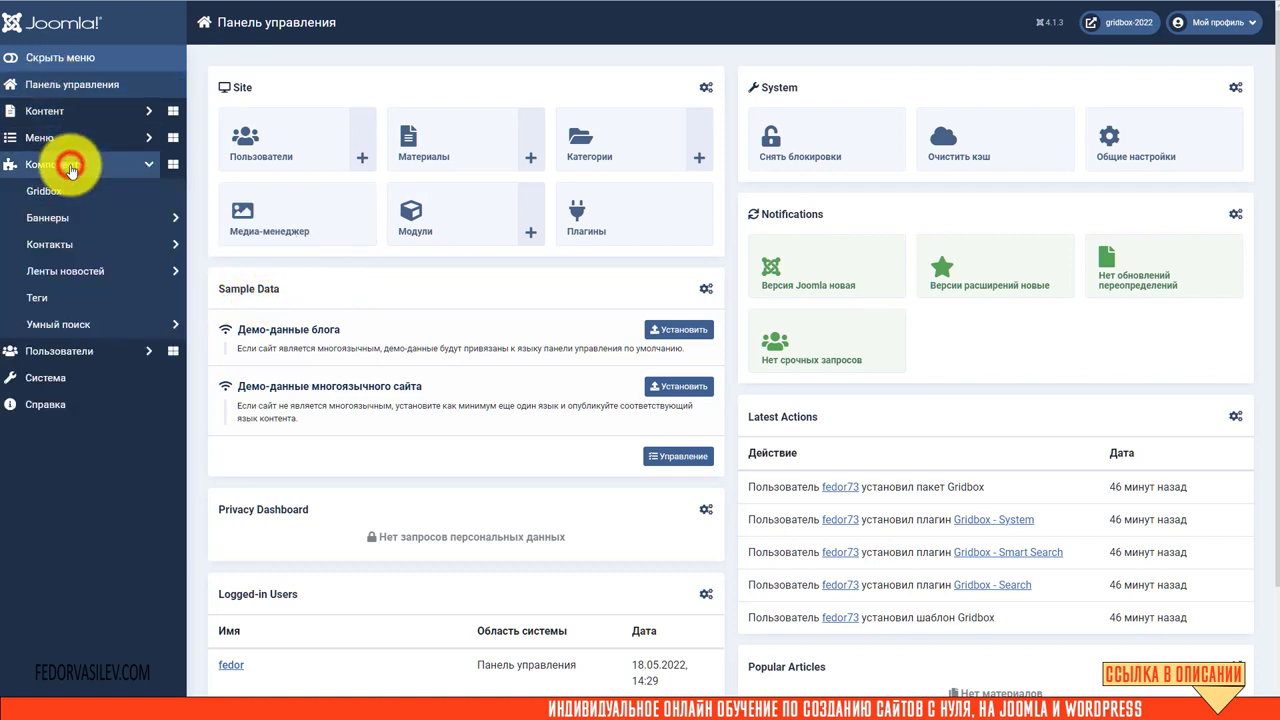
left_click(56, 193)
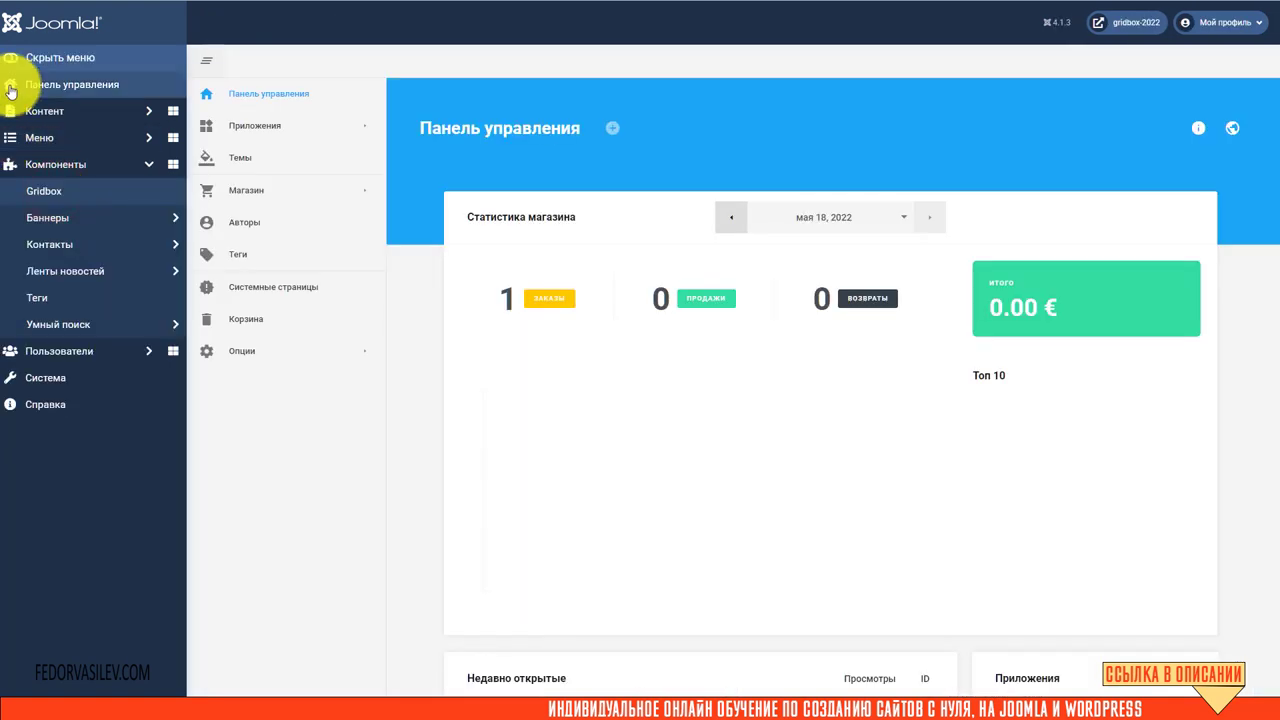
left_click(8, 58)
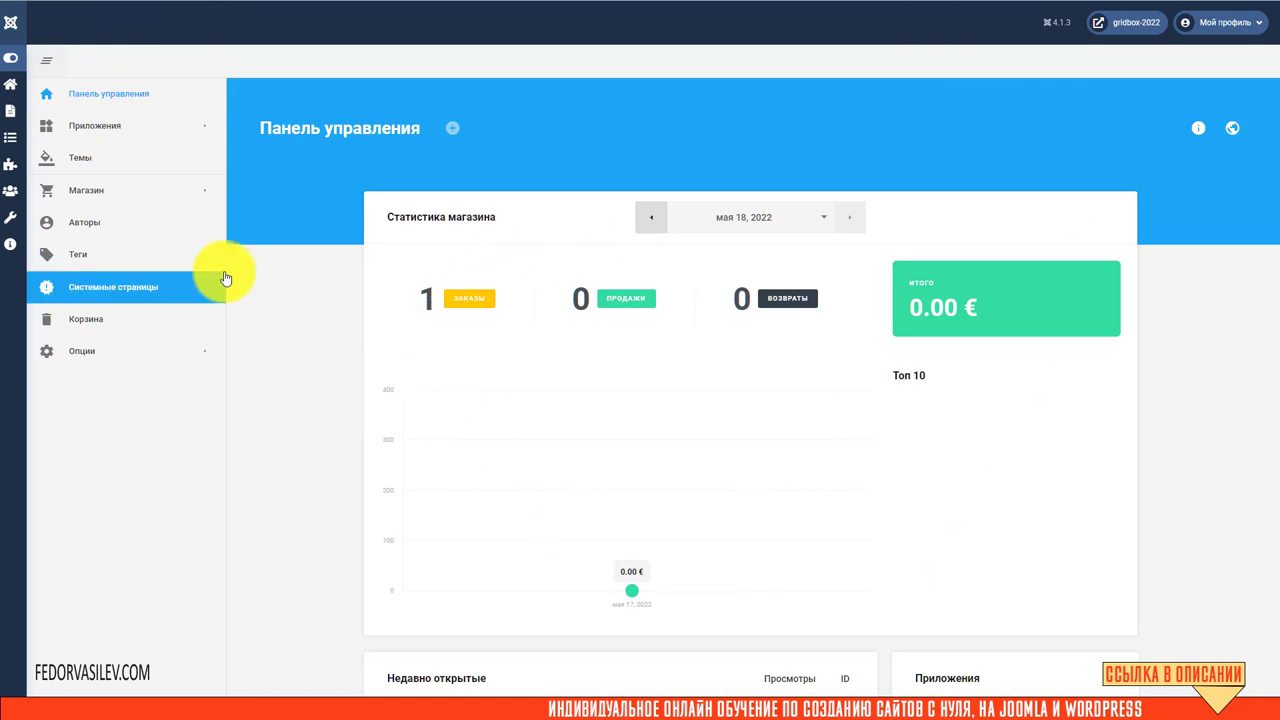
Step: Add a new product option in the Gridbox store's product options (Опции товара)
mouse_move(133, 196)
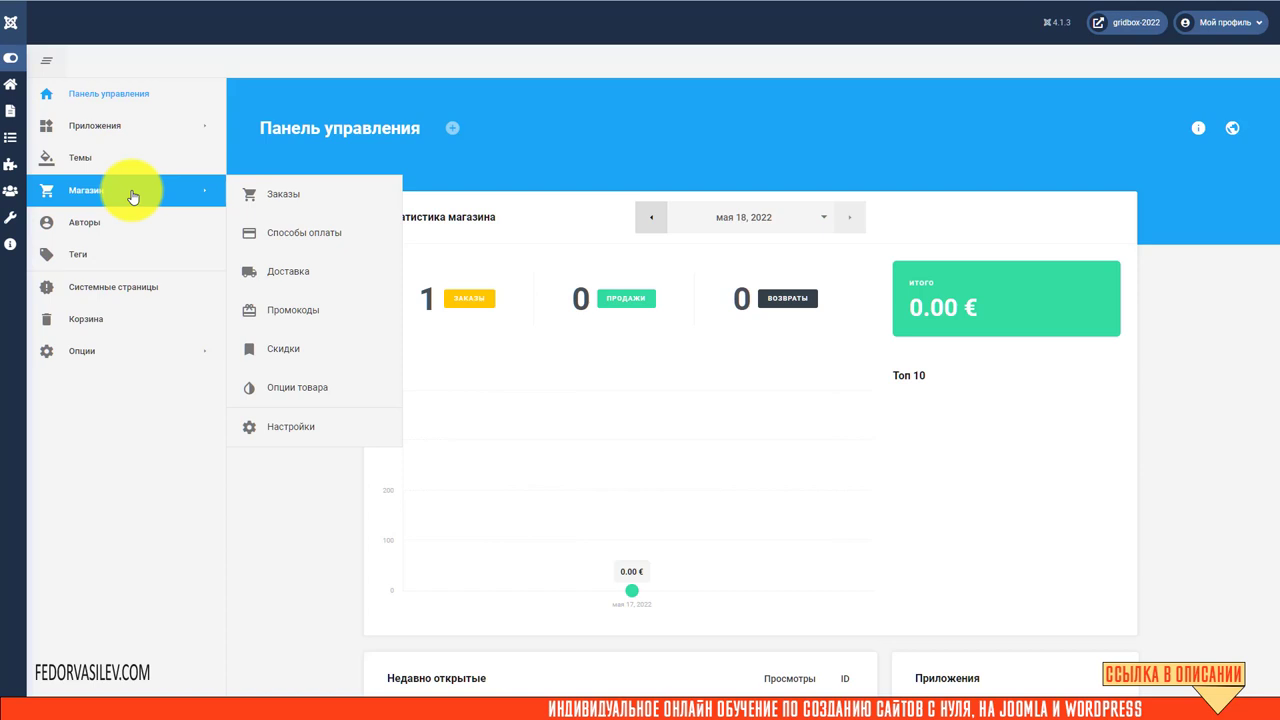
left_click(315, 394)
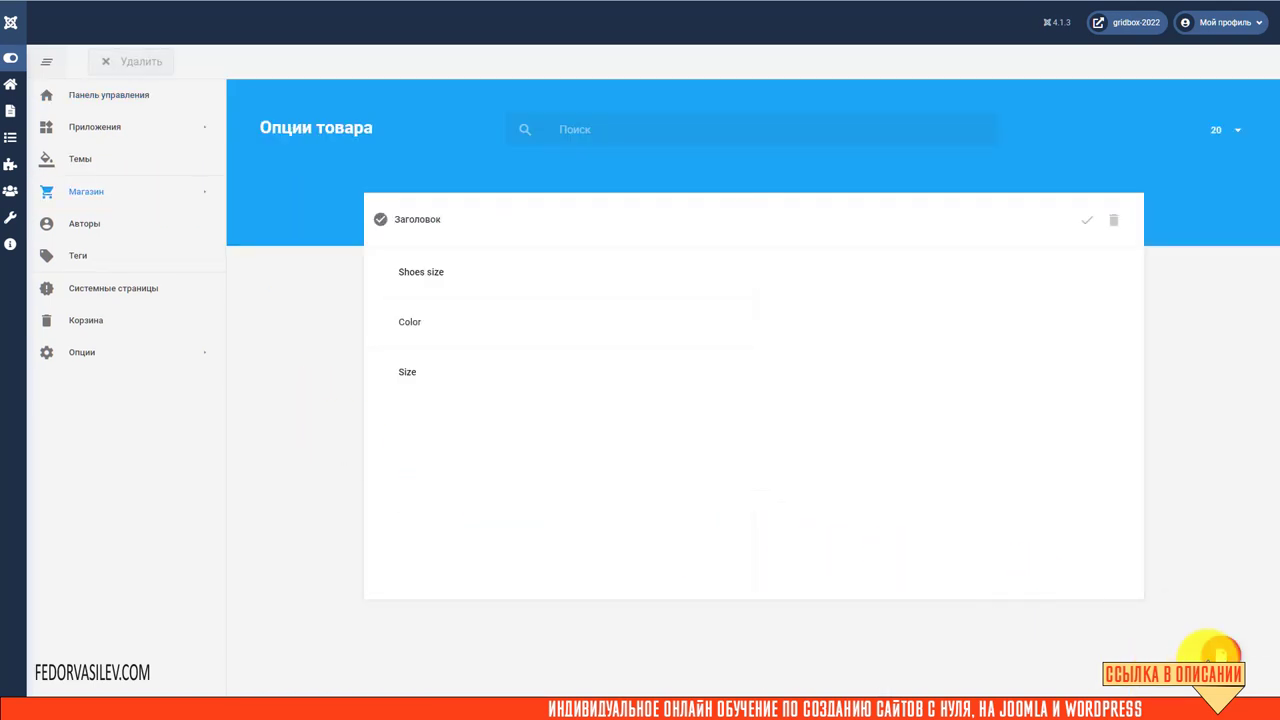
left_click(1221, 654)
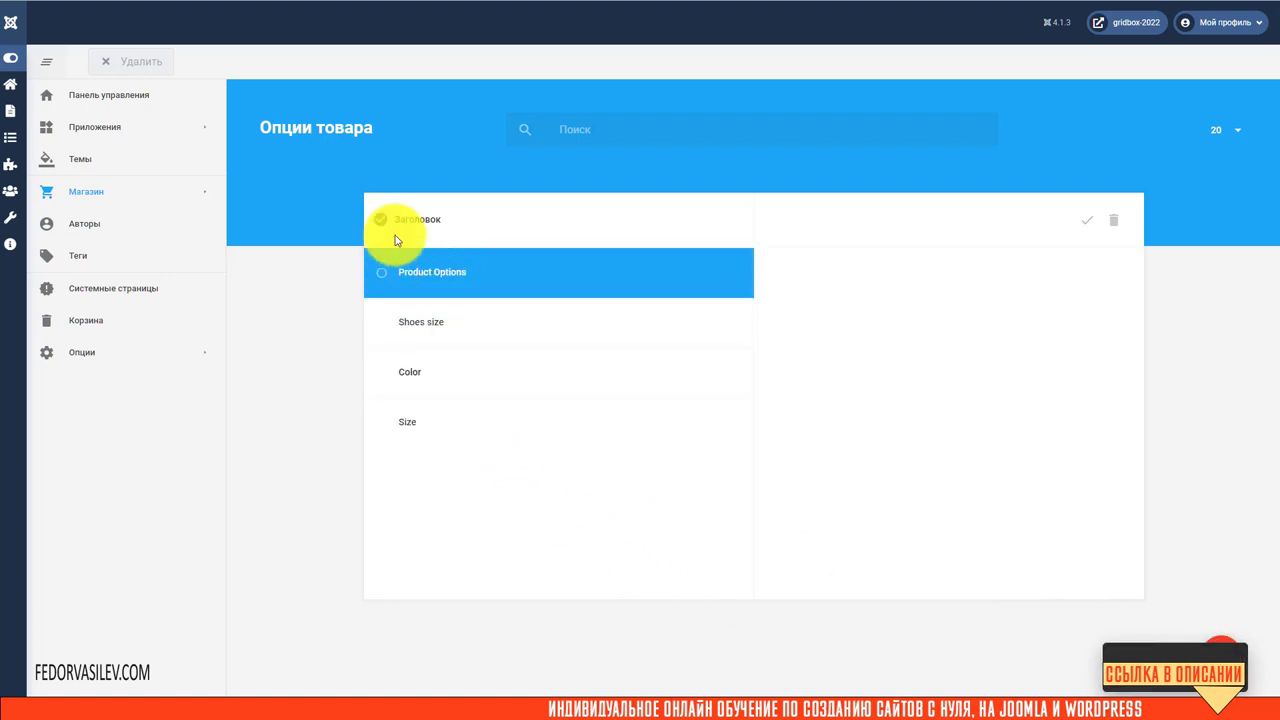
Step: Set the new product option's type to Upload Files, title it "загрузка файлов" and make it mandatory
left_click(424, 272)
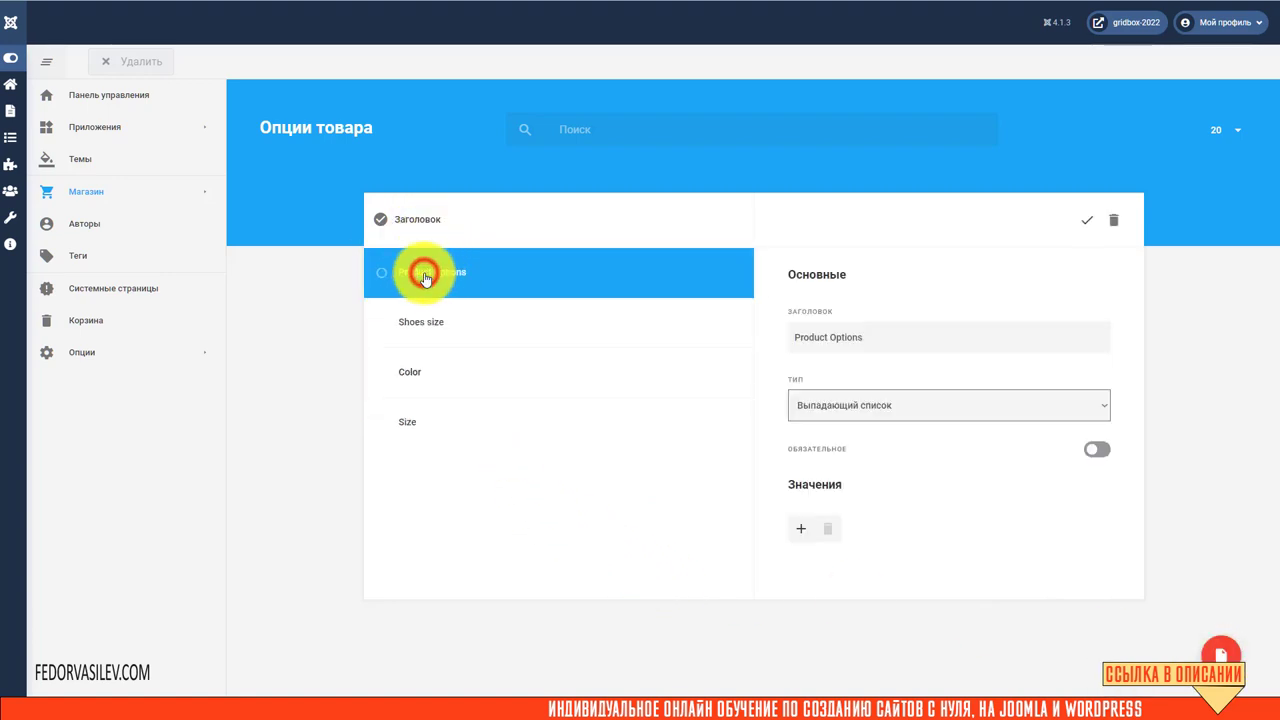
left_click(1100, 405)
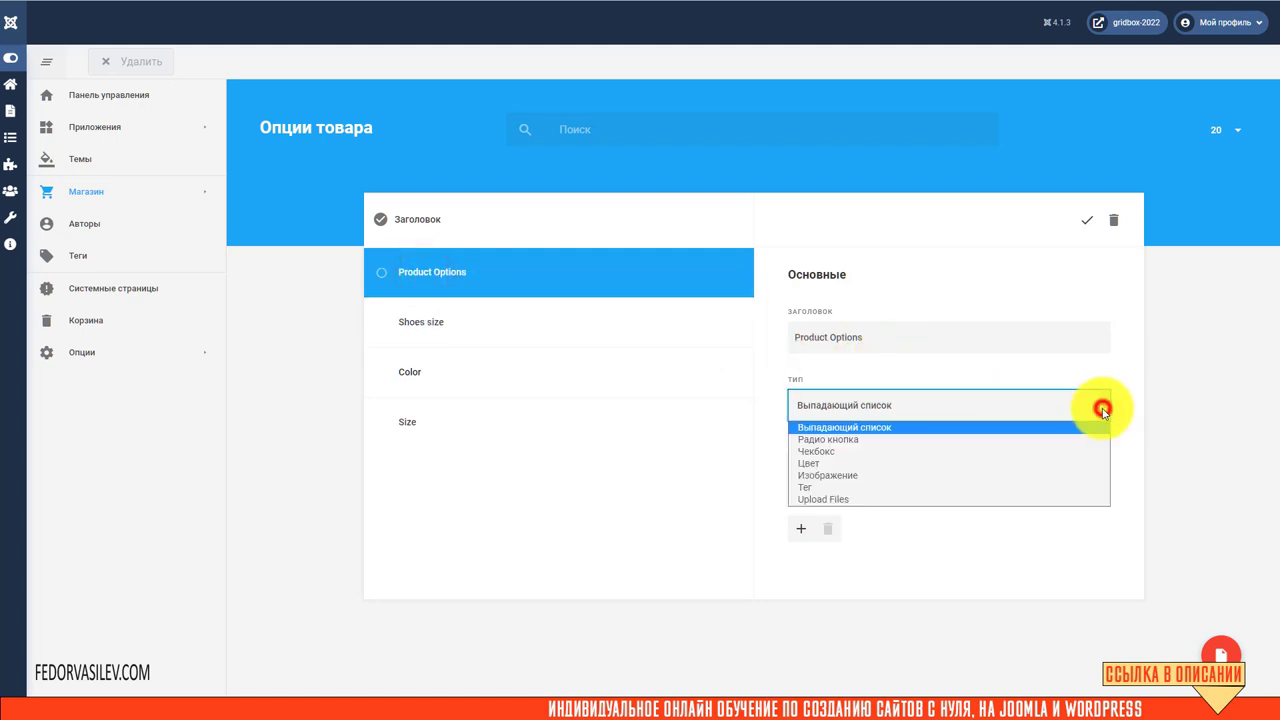
left_click(818, 501)
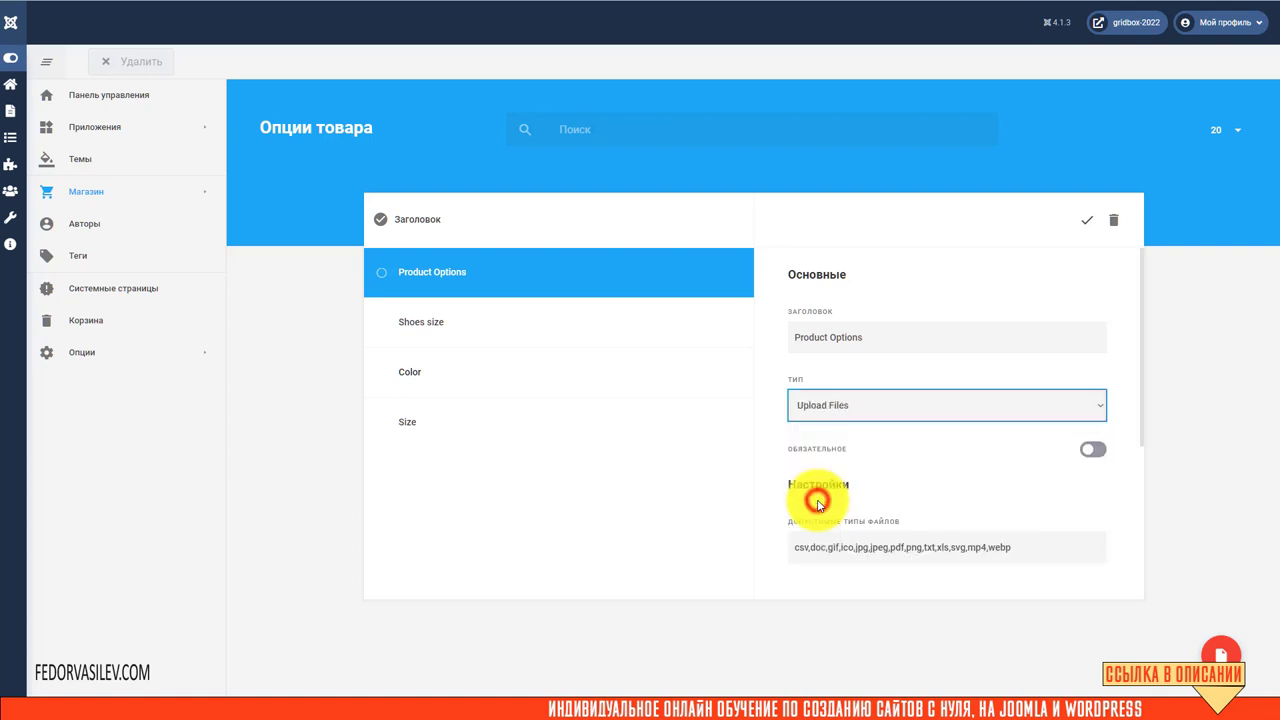
triple_click(886, 336)
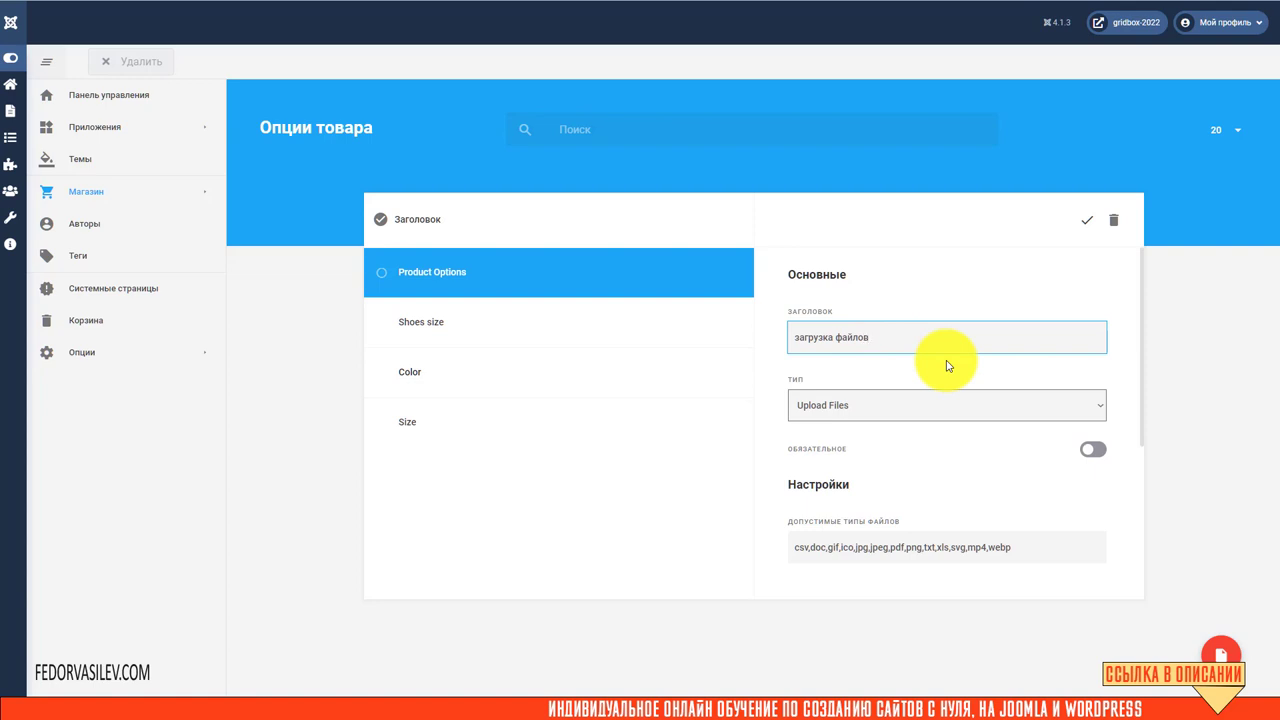
left_click(1093, 449)
Step: Examine the upload option's allowed file types and maximum file size settings
scroll(990, 455, "down", 2)
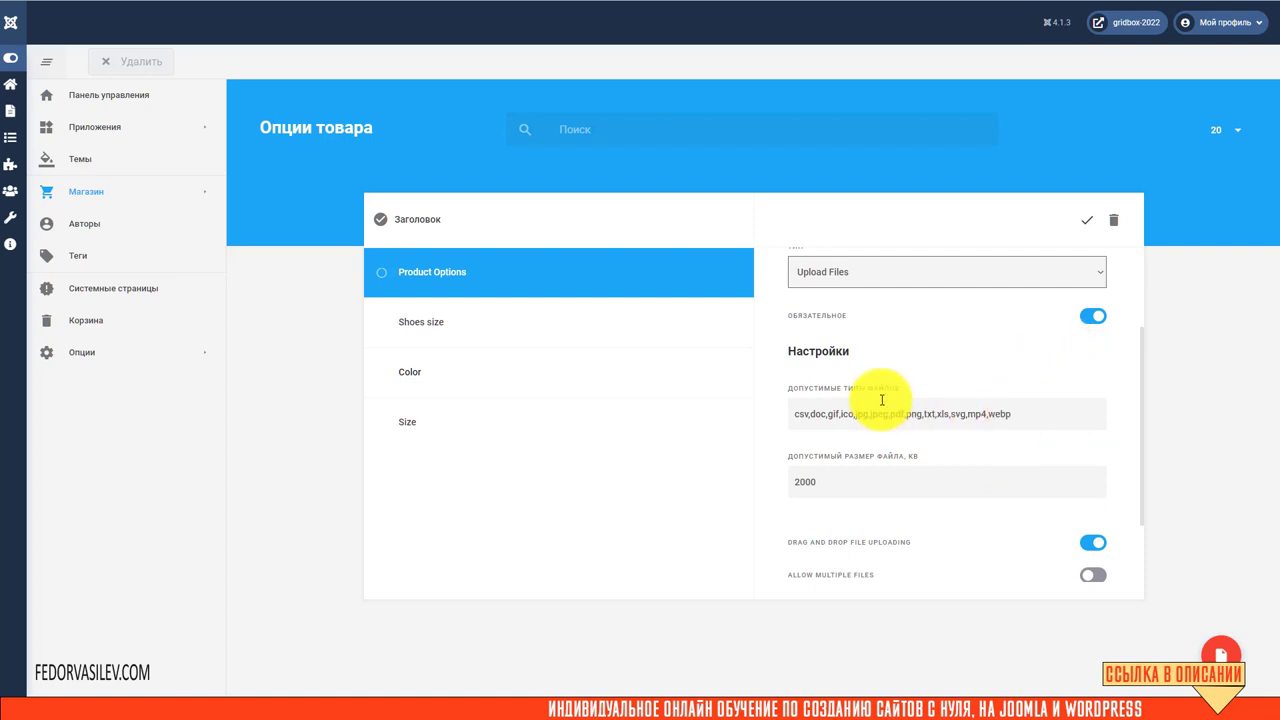
left_click(1027, 415)
left_click_drag(1027, 415, 791, 420)
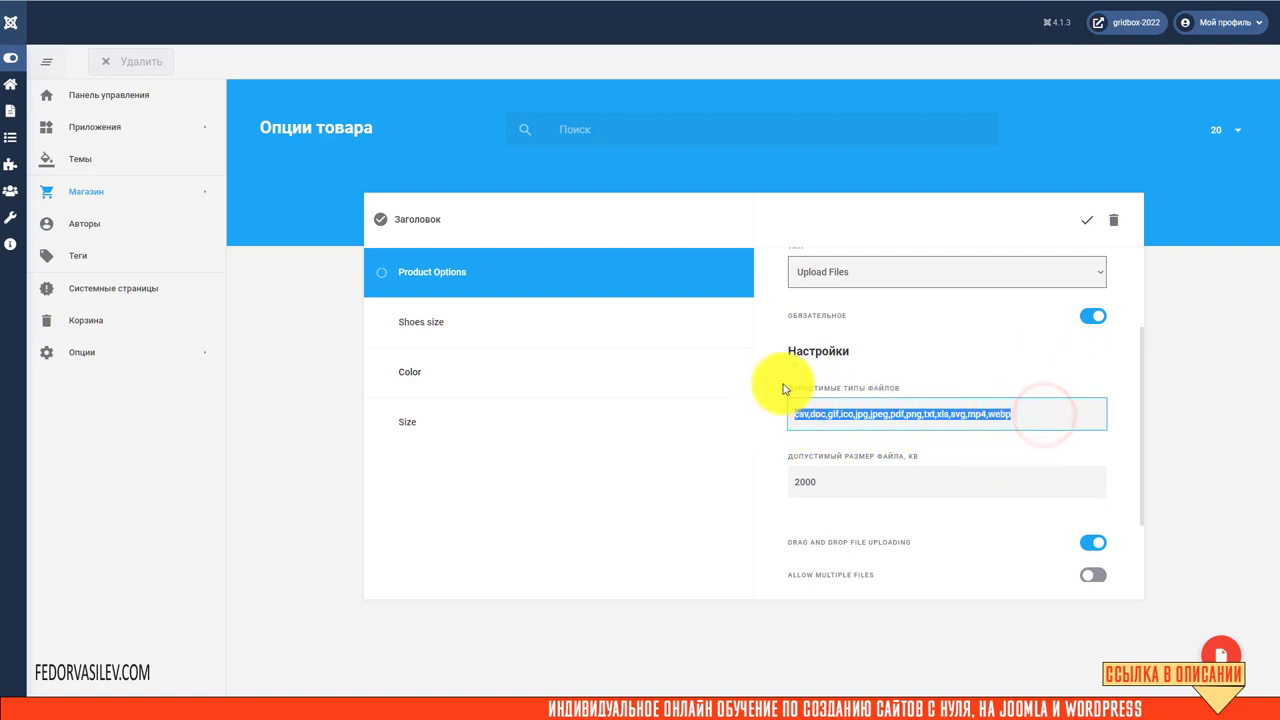
left_click(812, 407)
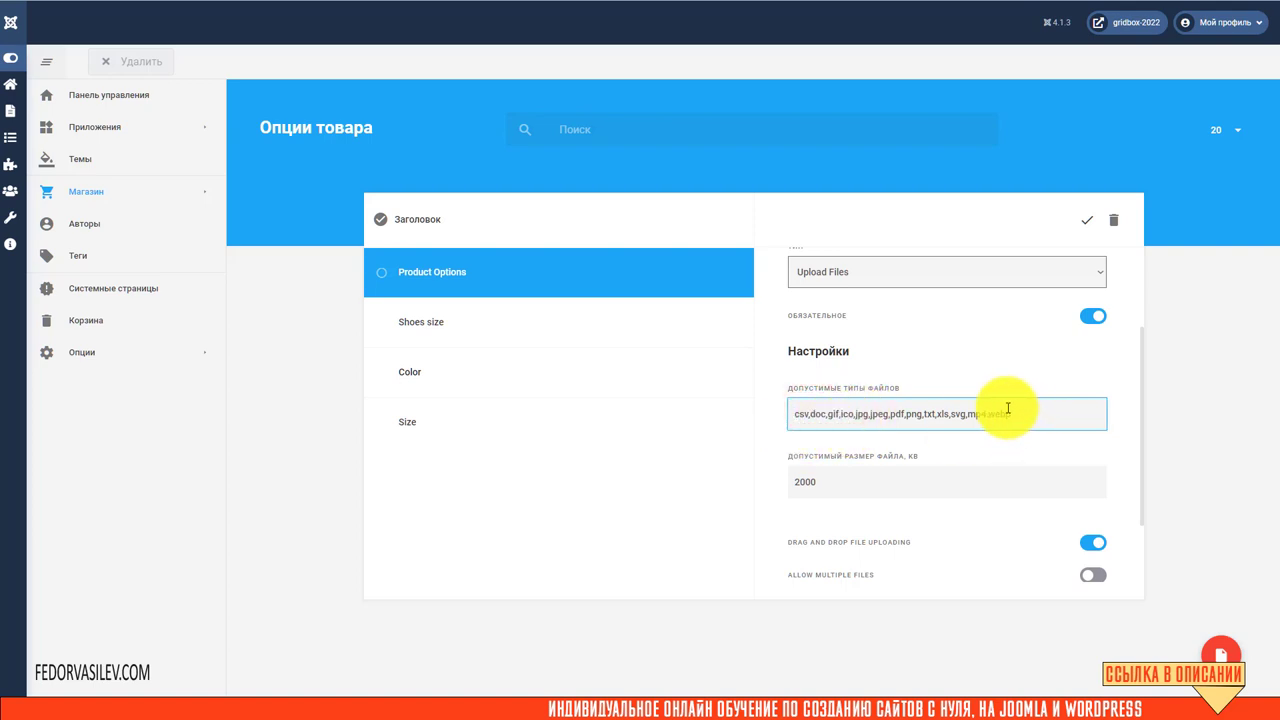
mouse_move(1036, 416)
left_mouse_down()
mouse_move(871, 412)
mouse_move(1040, 417)
left_mouse_up()
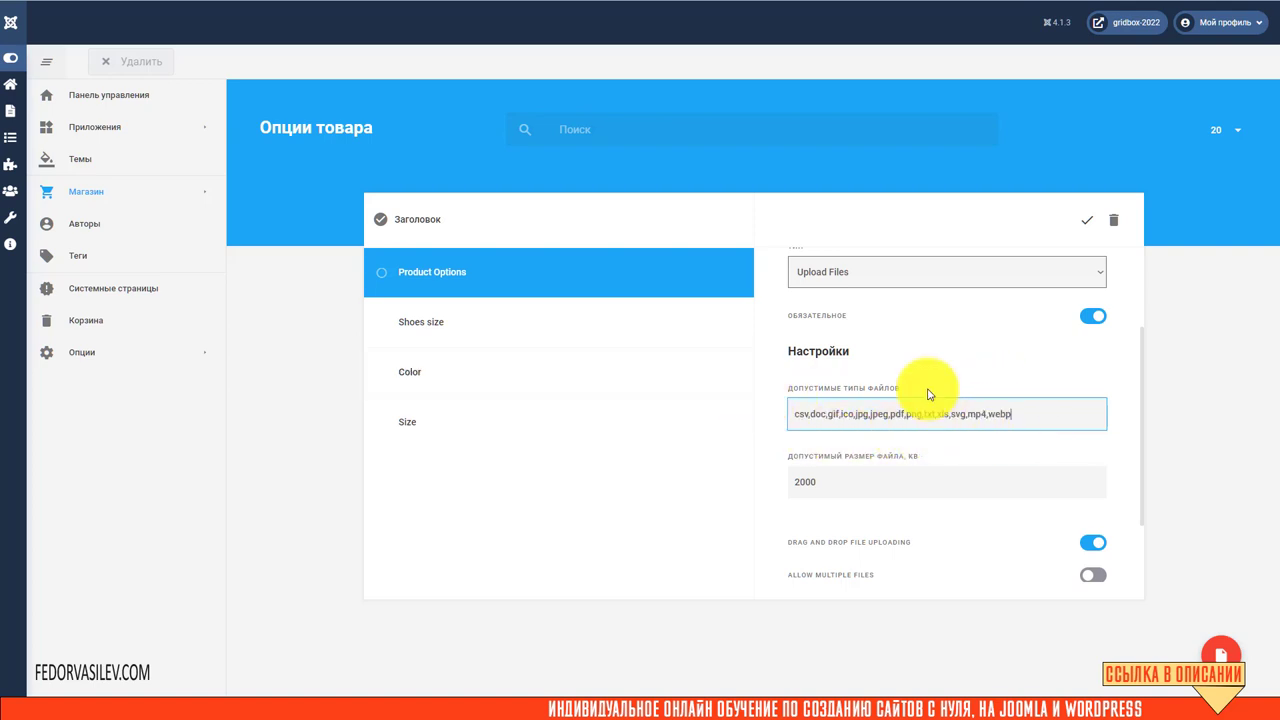
scroll(940, 378, "down", 1)
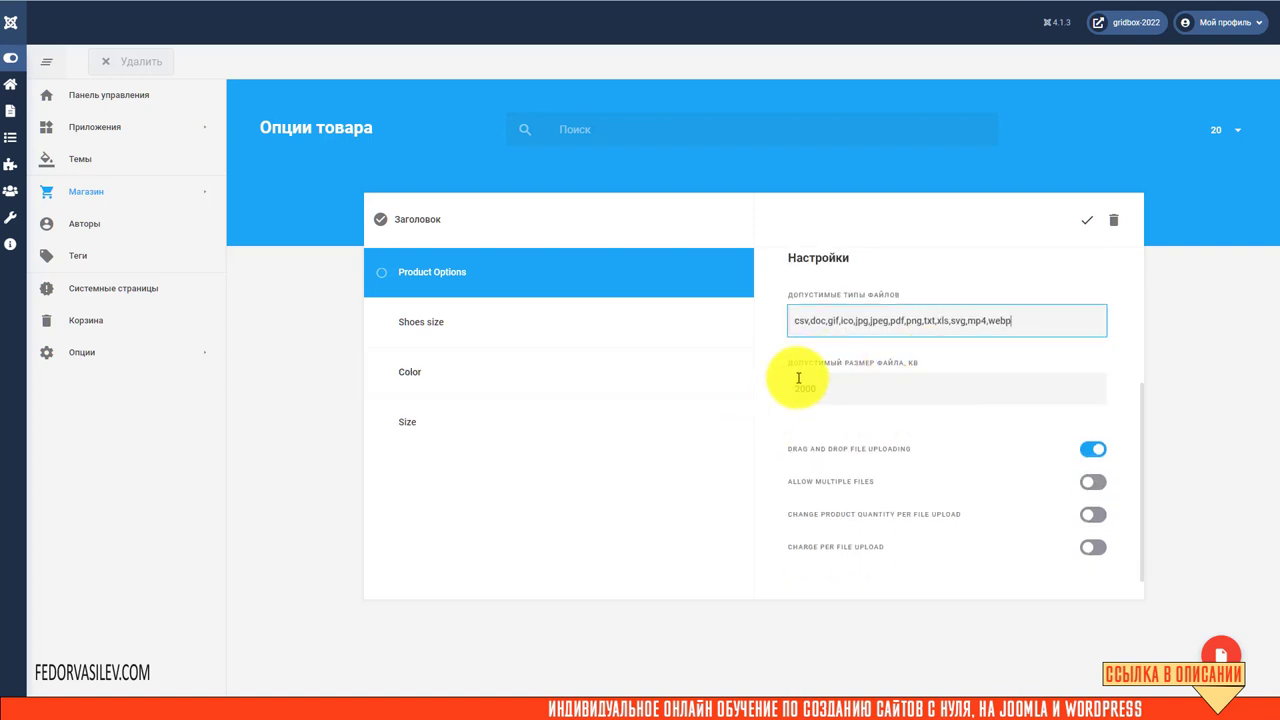
double_click(857, 394)
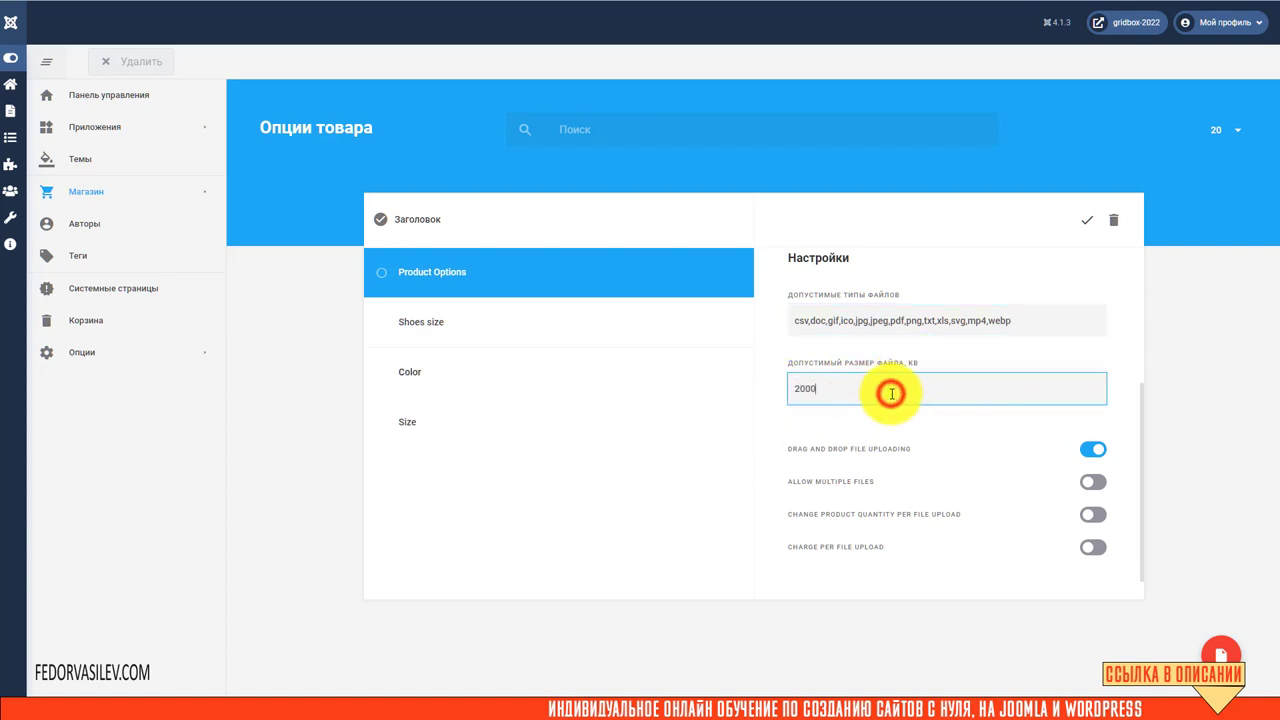
scroll(991, 428, "down", 1)
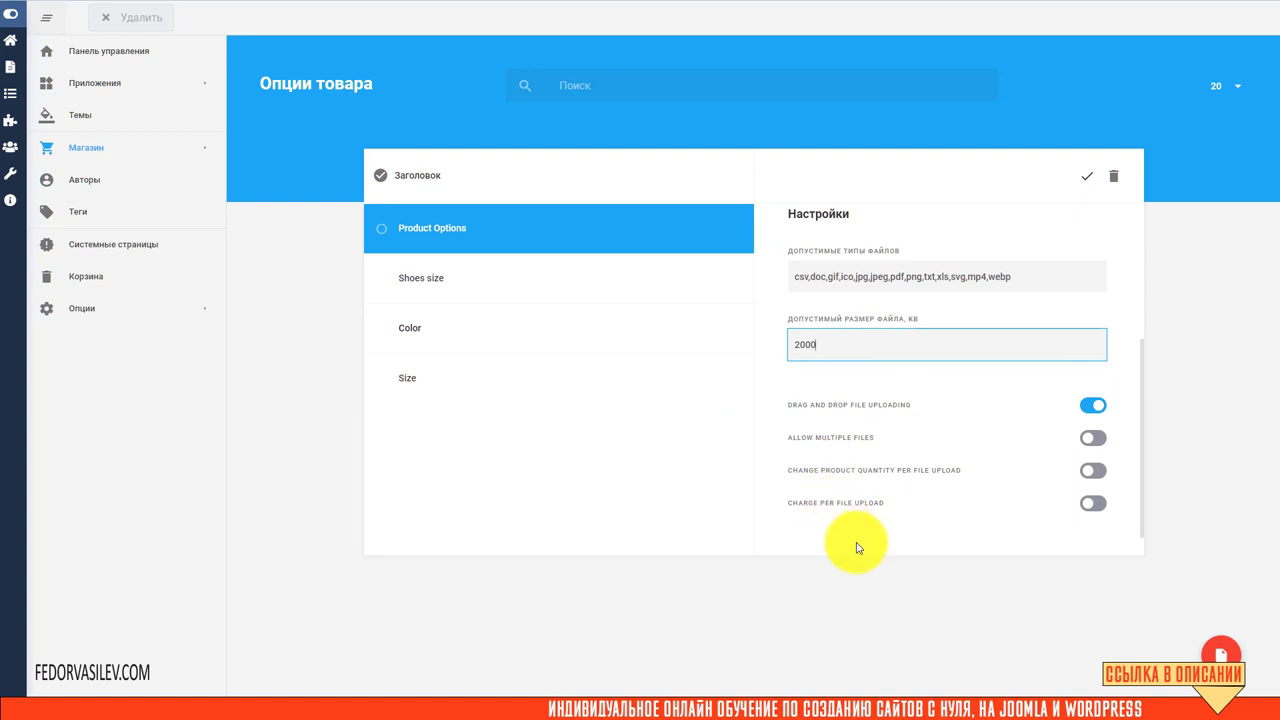
Step: Copy the four upload switch labels and translate them from English to Russian in Yandex Translate, returning to the product options
left_click_drag(791, 403, 923, 516)
left_click(921, 513)
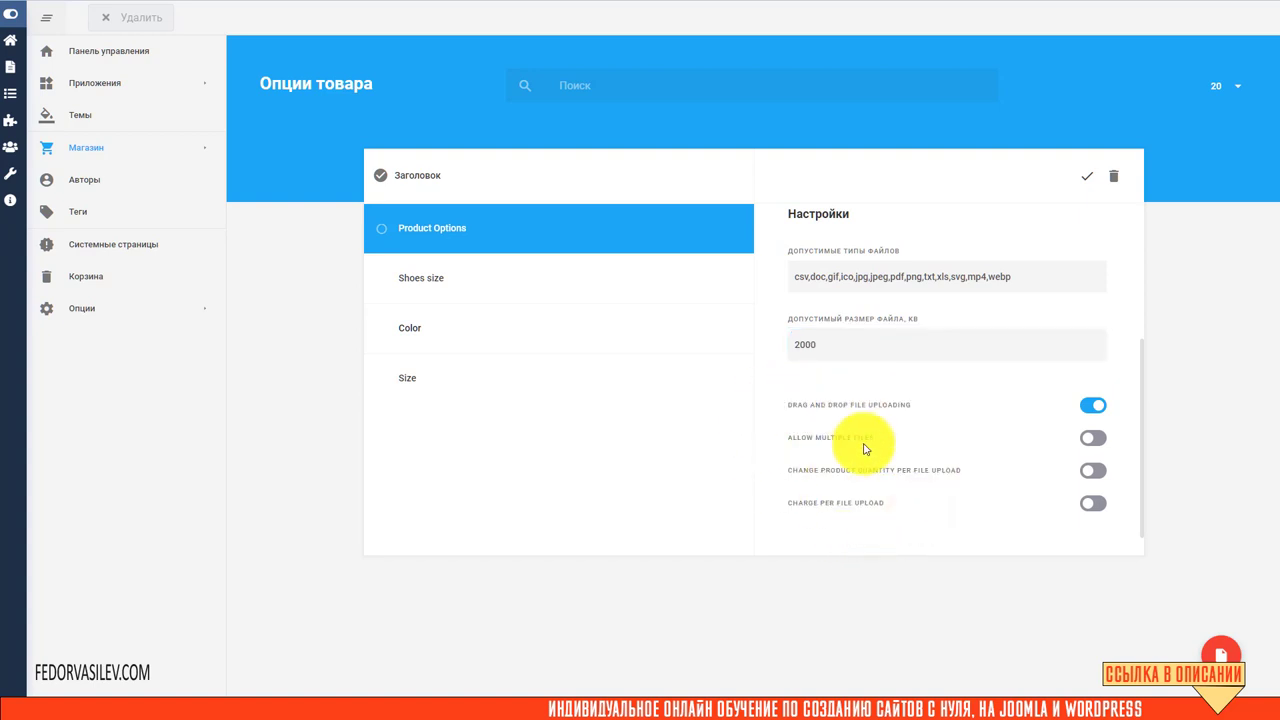
left_click_drag(1014, 520, 791, 406)
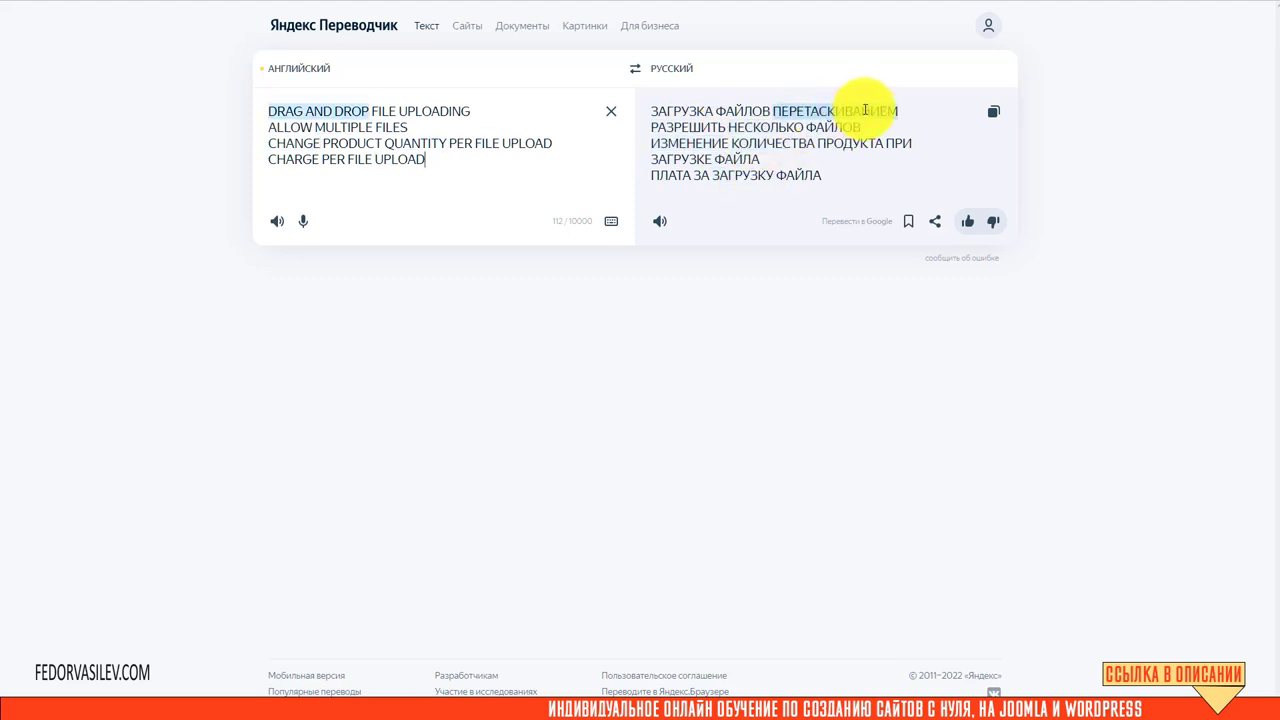
key("alt+Tab")
Step: Switch drag and drop file uploading off and back on, and recheck the labels' translation in Yandex Translate
left_click(1006, 409)
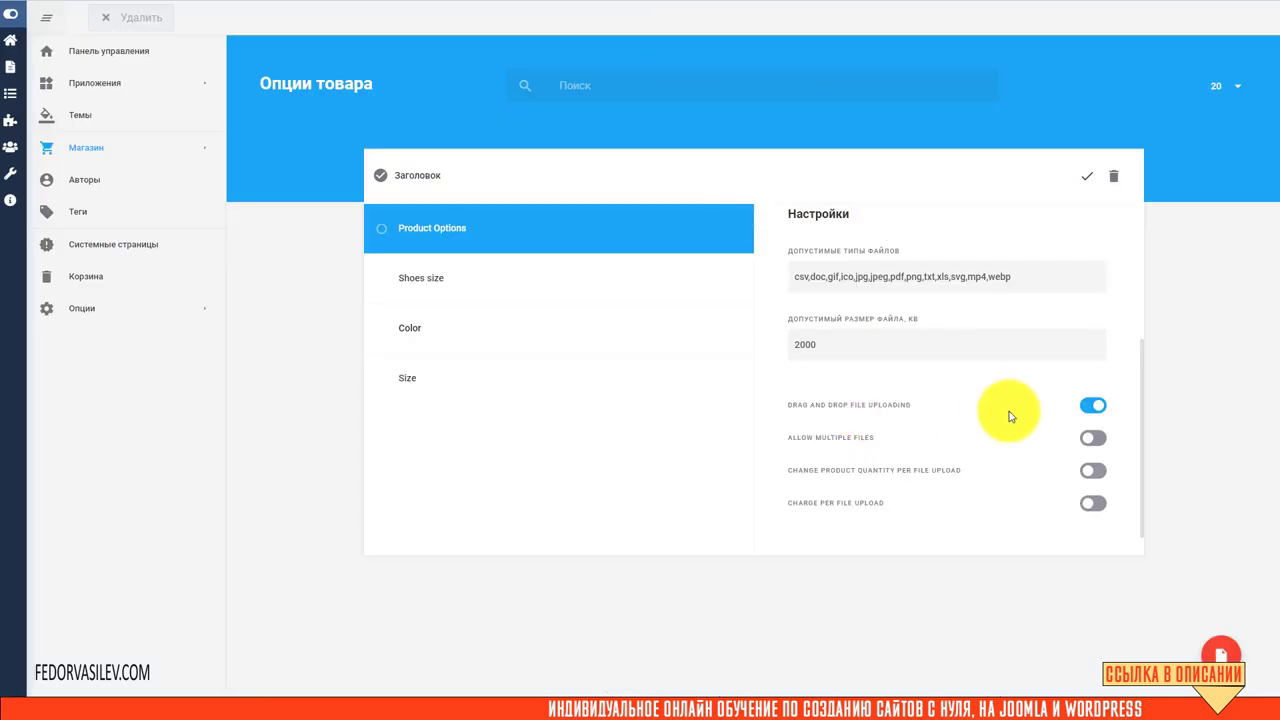
left_click(1092, 405)
left_click(1090, 404)
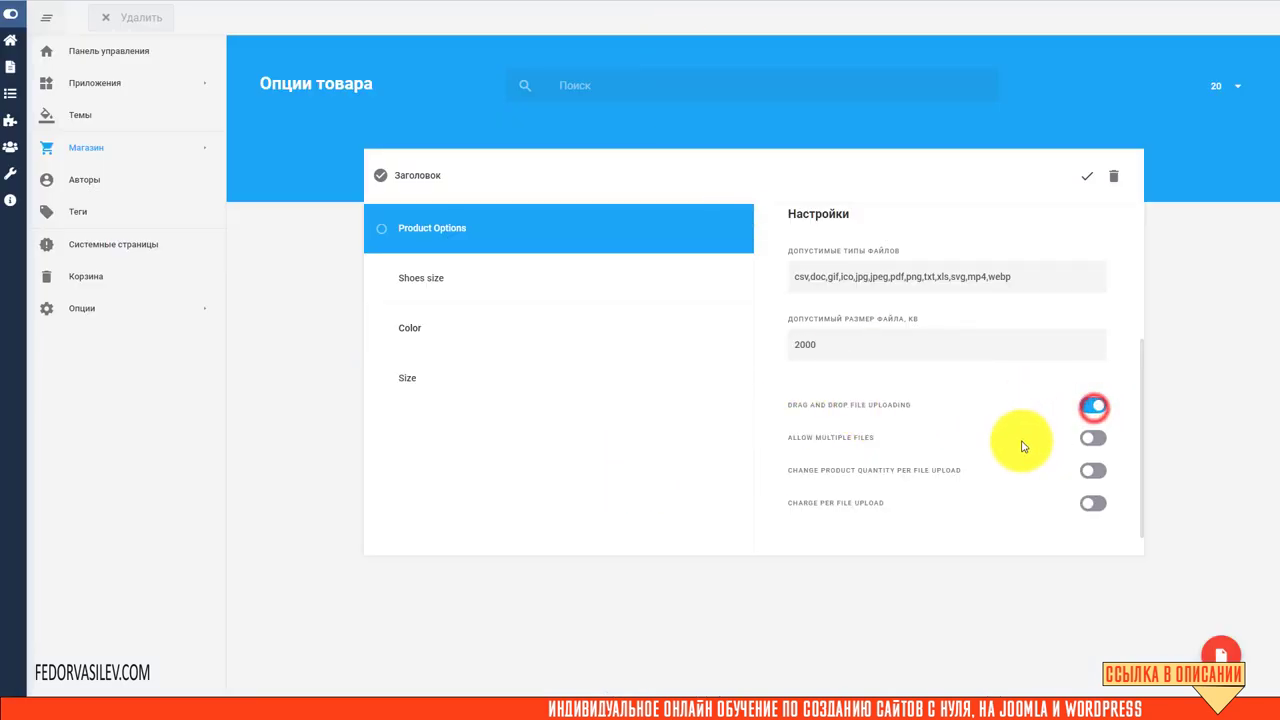
key("alt+Tab")
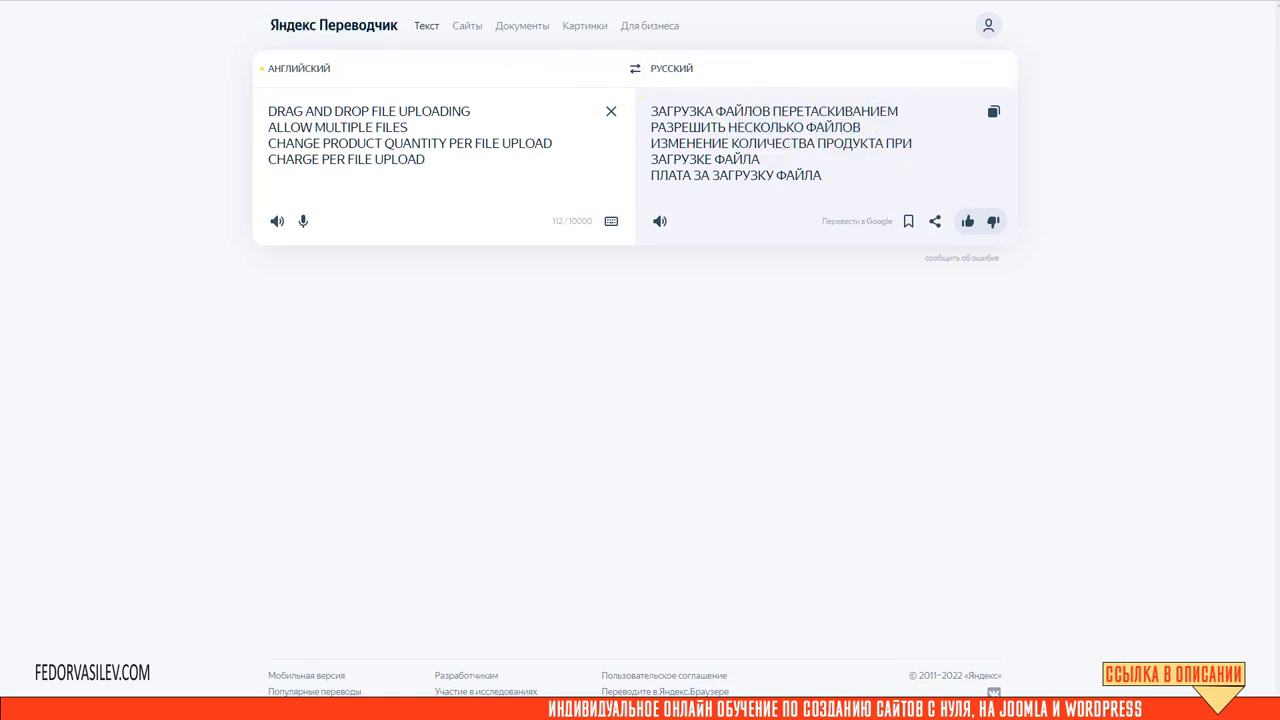
key("ctrl+Tab")
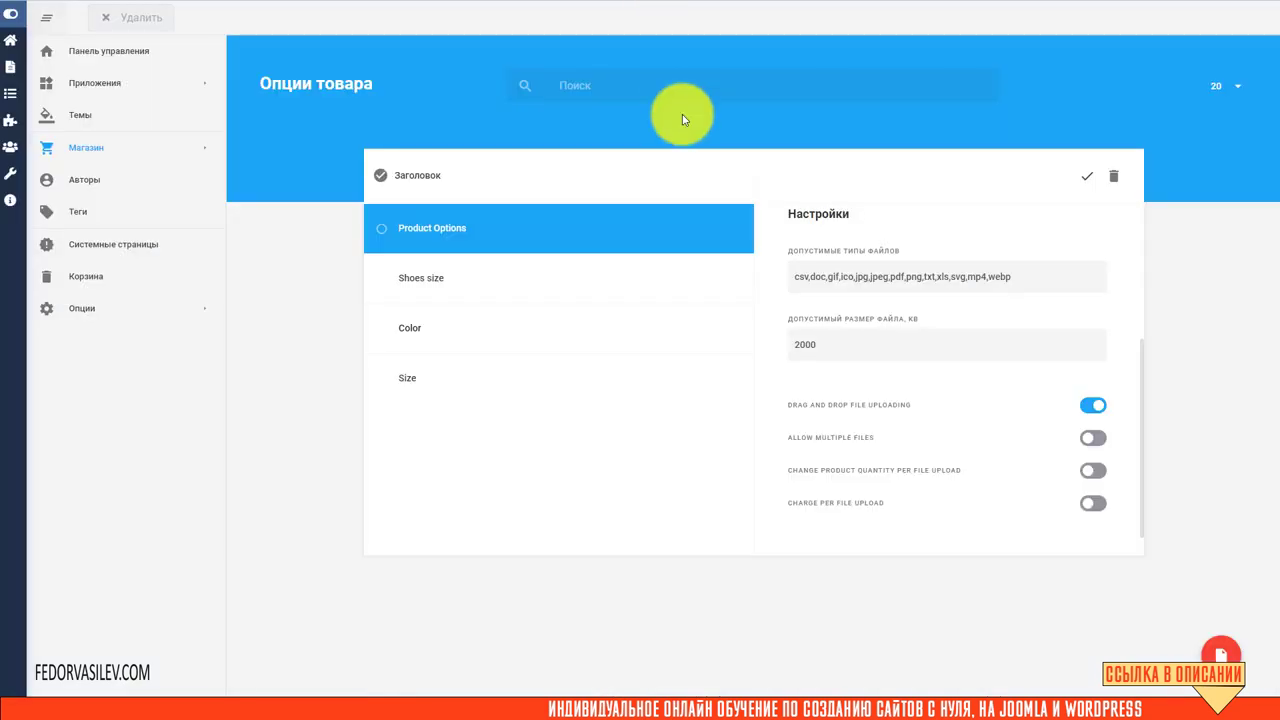
Step: Allow multiple files for the upload option and set the maximum number of files to 2
left_click(1094, 440)
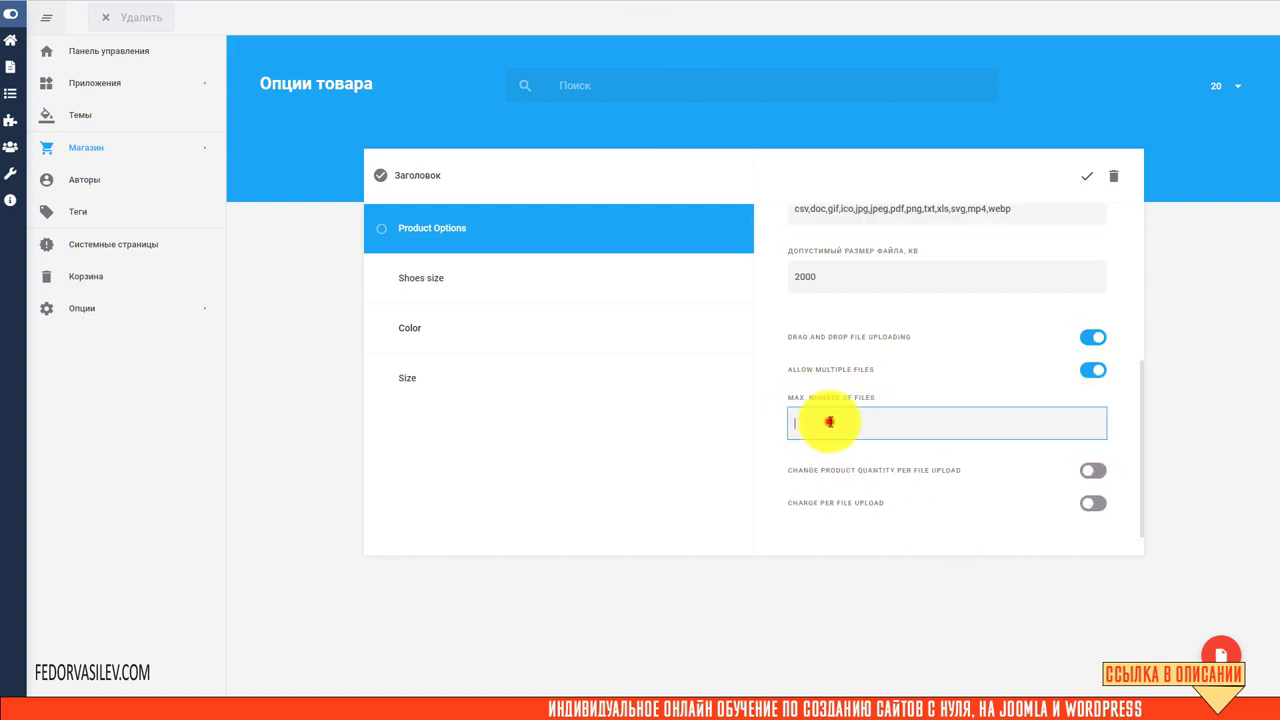
left_click(829, 422)
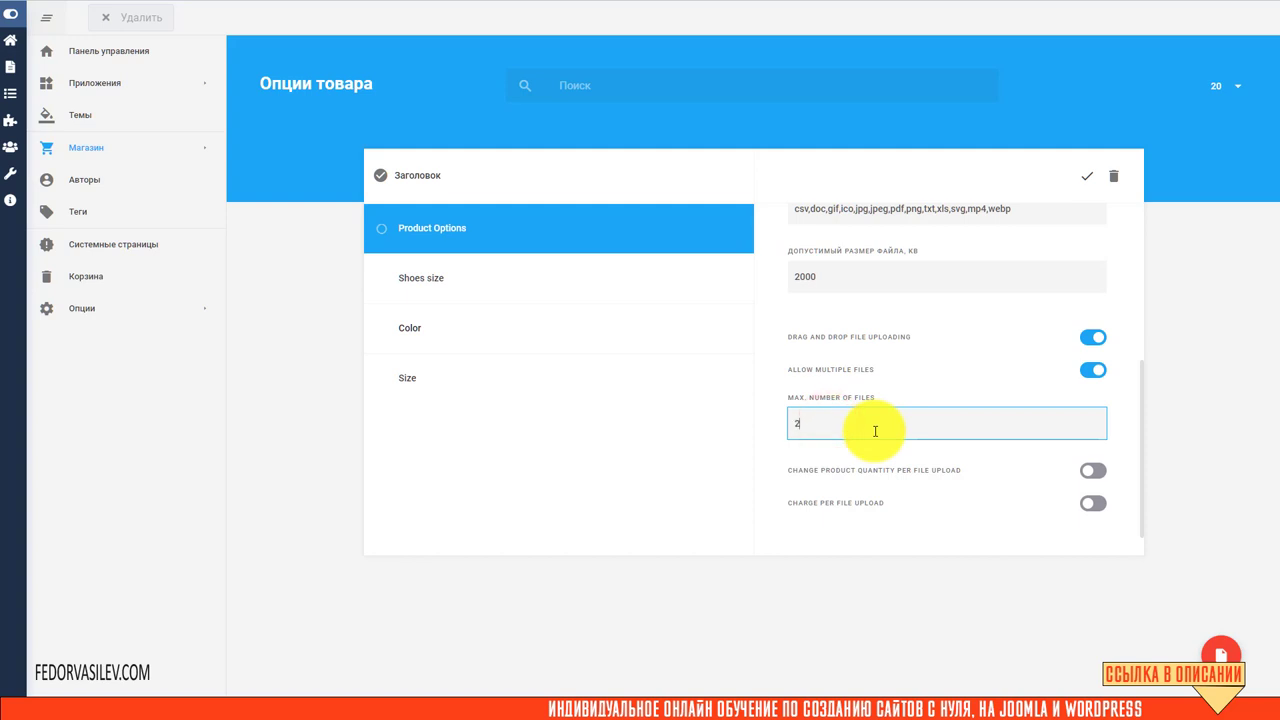
left_click_drag(843, 423, 715, 424)
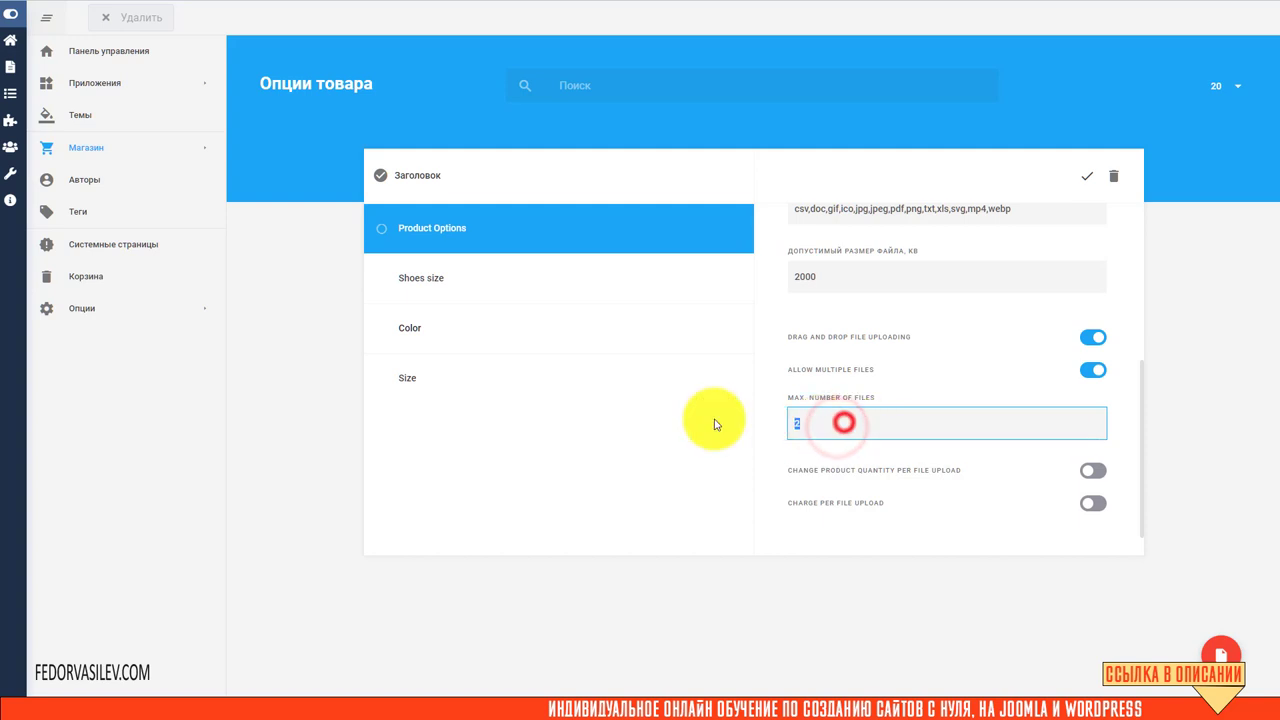
type("3")
type("2")
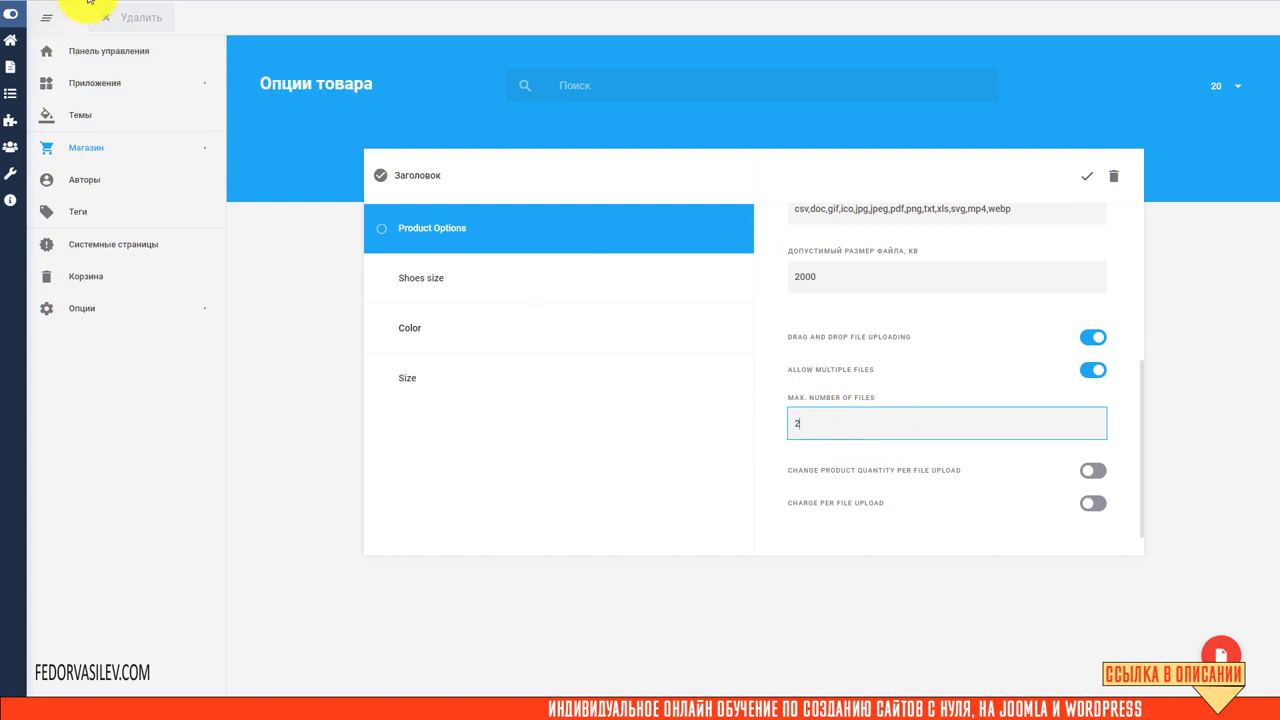
Step: Try enabling the product quantity change and the charge per file upload, switching both back off
left_click(1100, 476)
left_click(1093, 503)
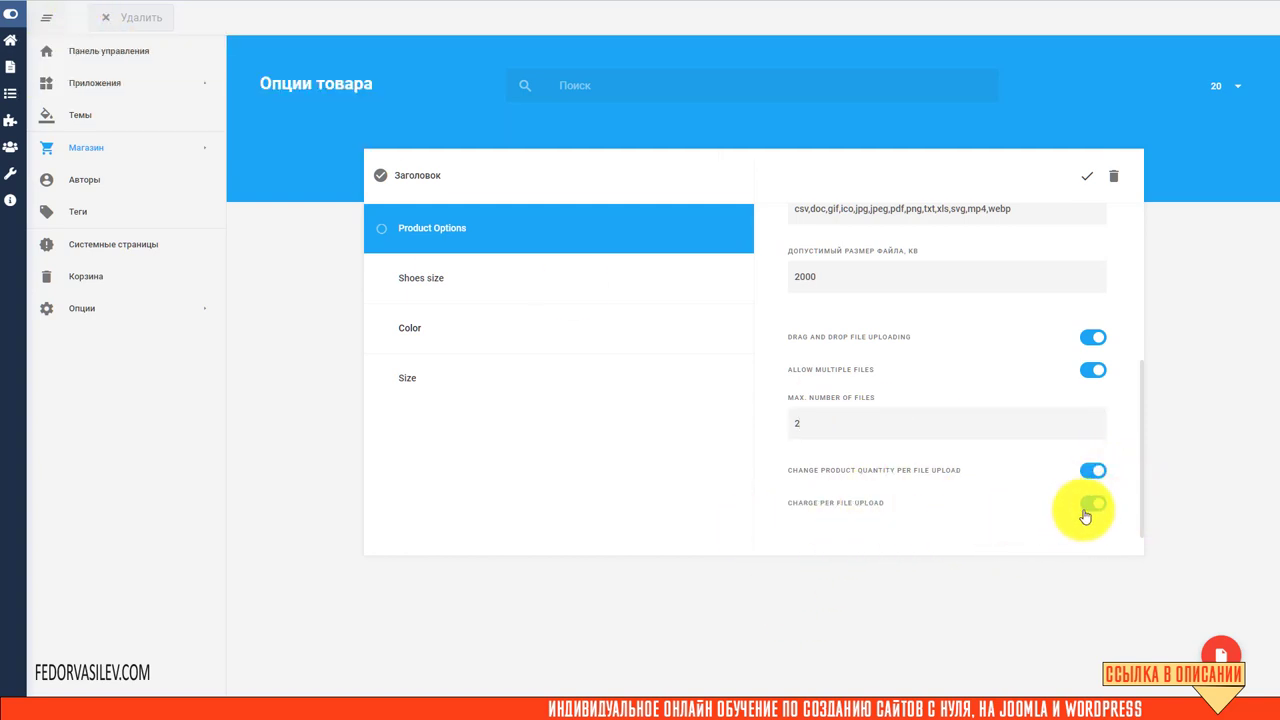
left_click(1086, 497)
left_click(1092, 470)
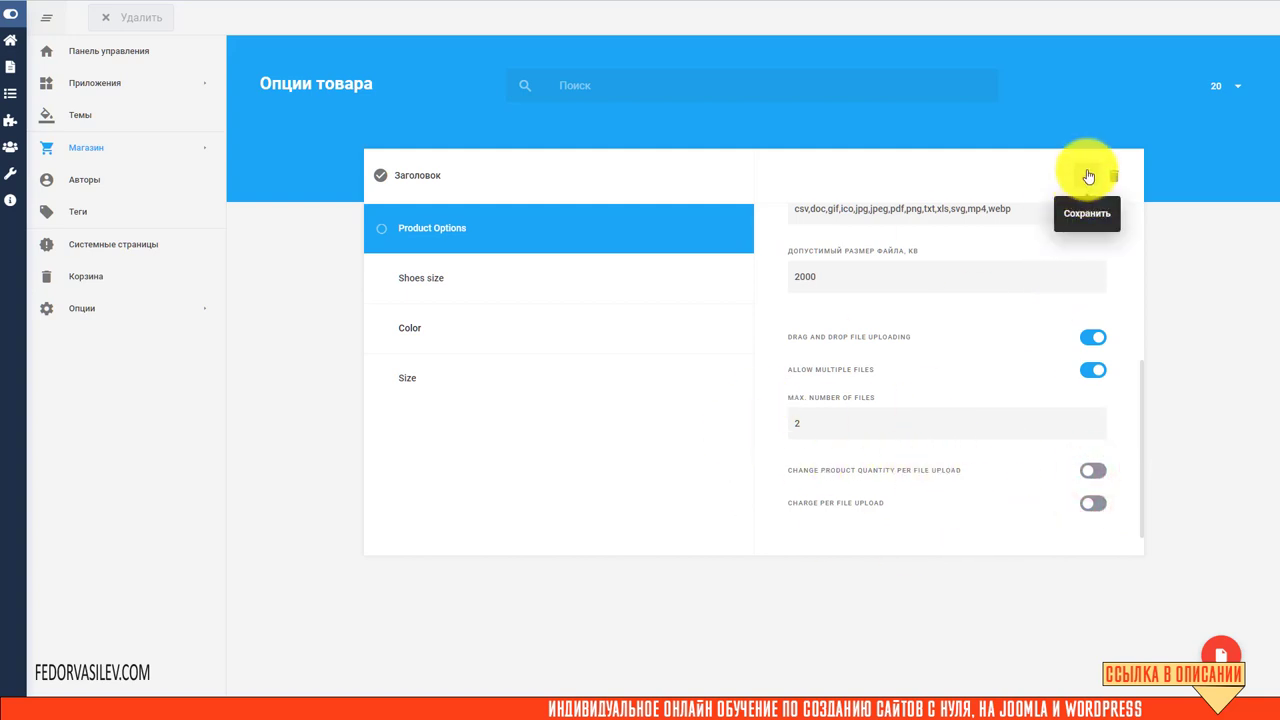
Step: Save the upload option and open The ReNew Transit Bag from the Products application for editing
left_click(1089, 181)
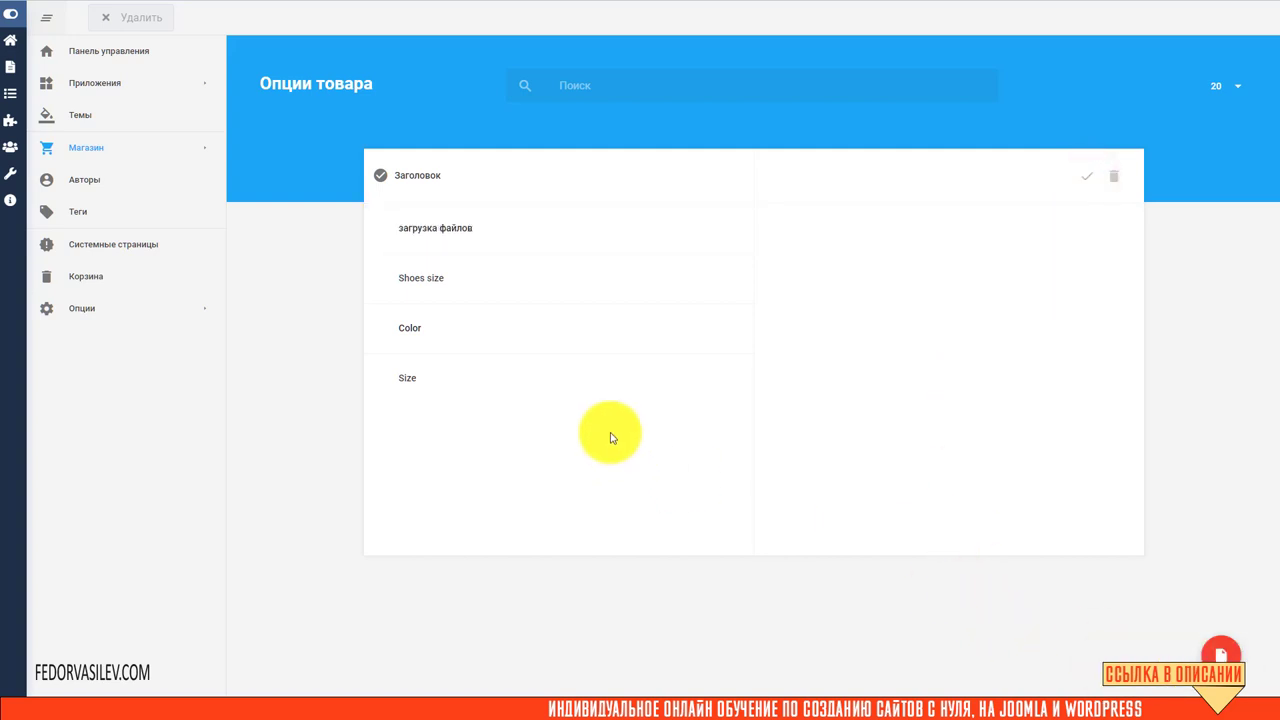
left_click(173, 131)
mouse_move(173, 153)
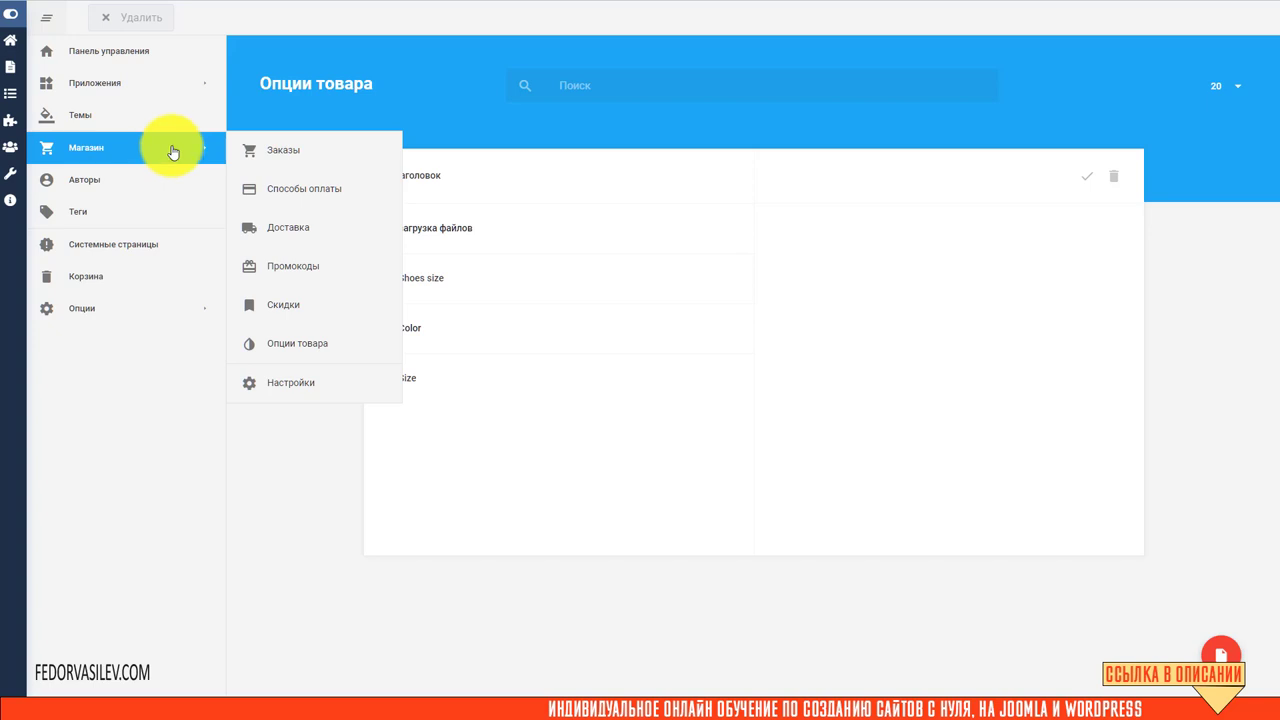
mouse_move(157, 88)
mouse_move(268, 120)
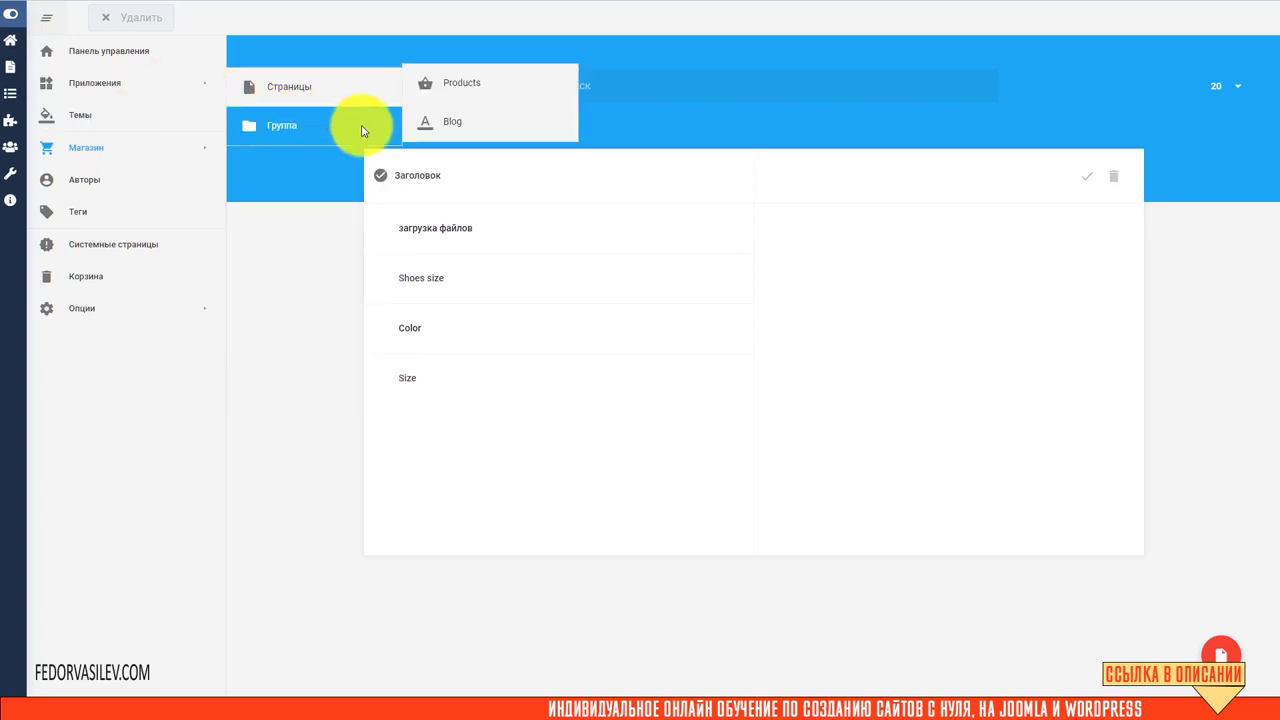
left_click(446, 90)
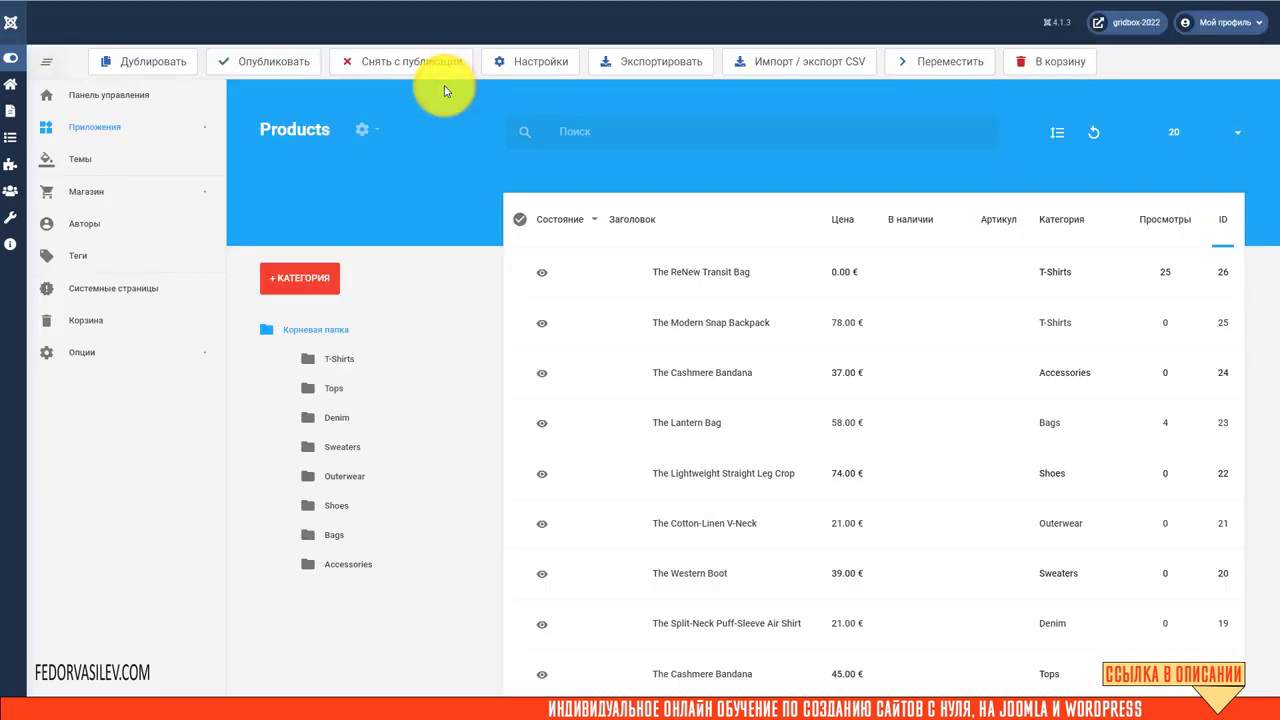
left_click(692, 273)
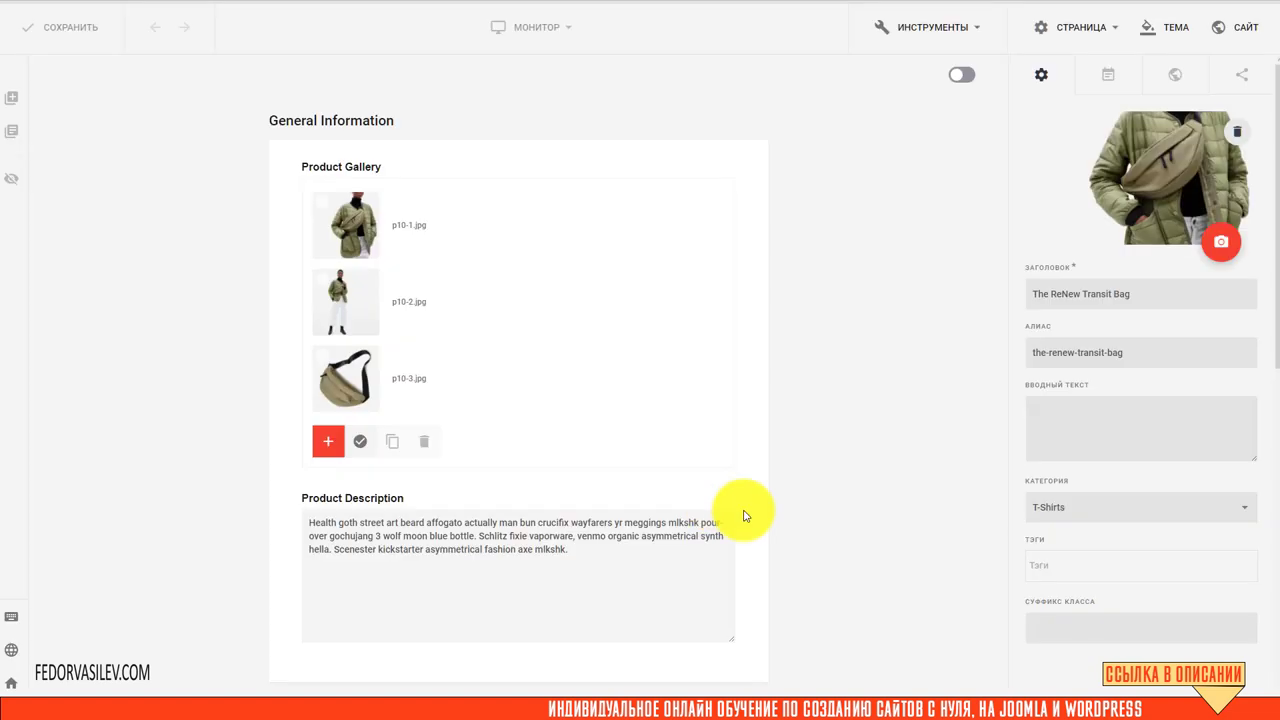
Step: Add the "загрузка файлов" option to the product's additional parameters with a field price of 10 €
scroll(571, 395, "down", 8)
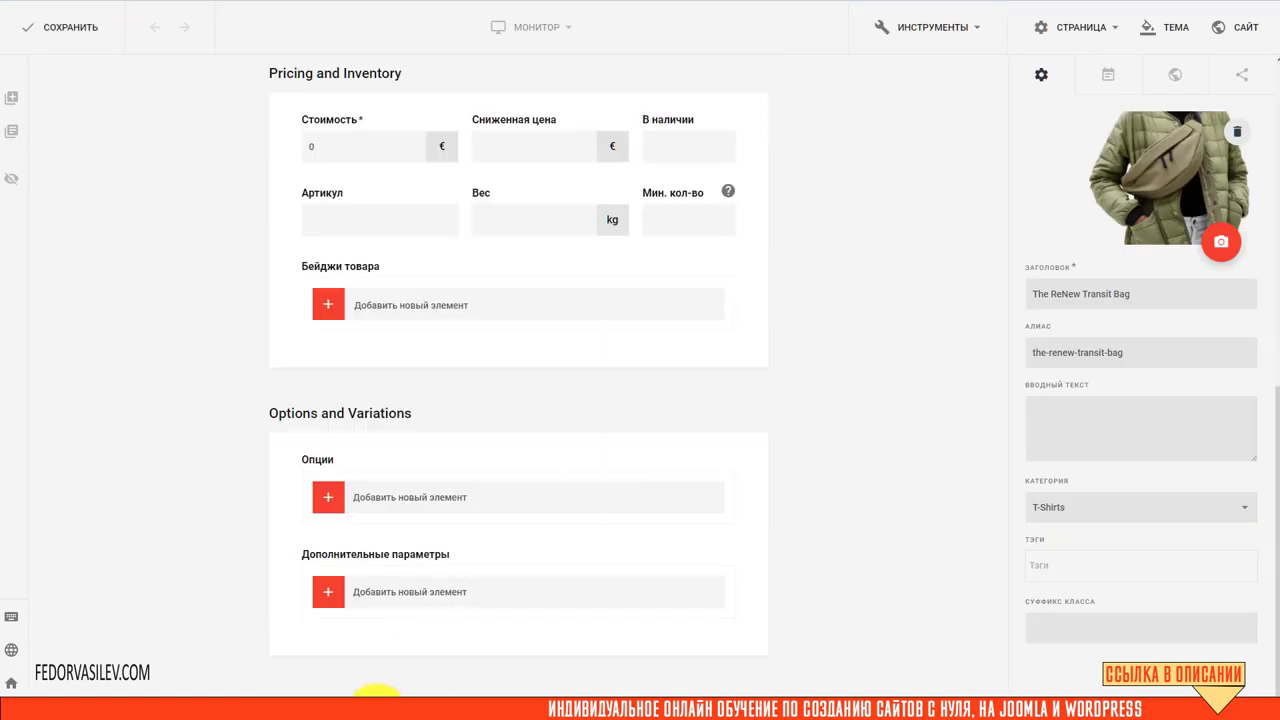
left_click(330, 597)
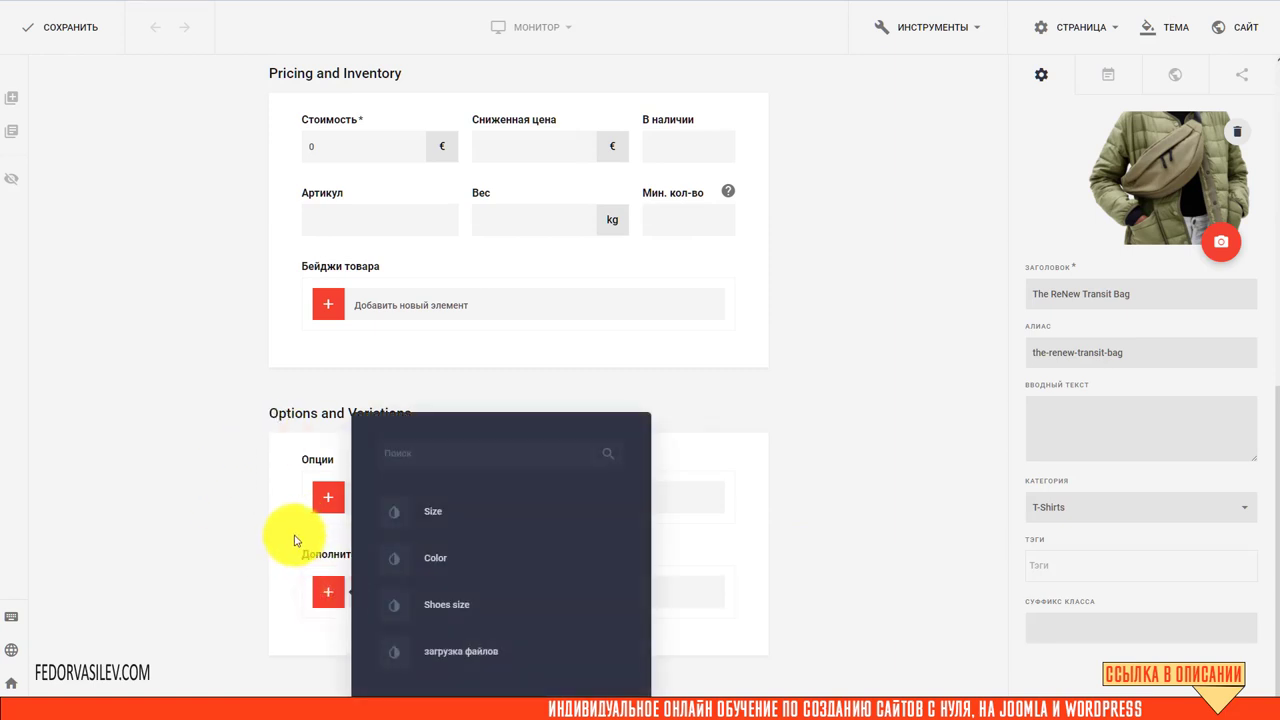
left_click(397, 657)
scroll(320, 570, "down", 1)
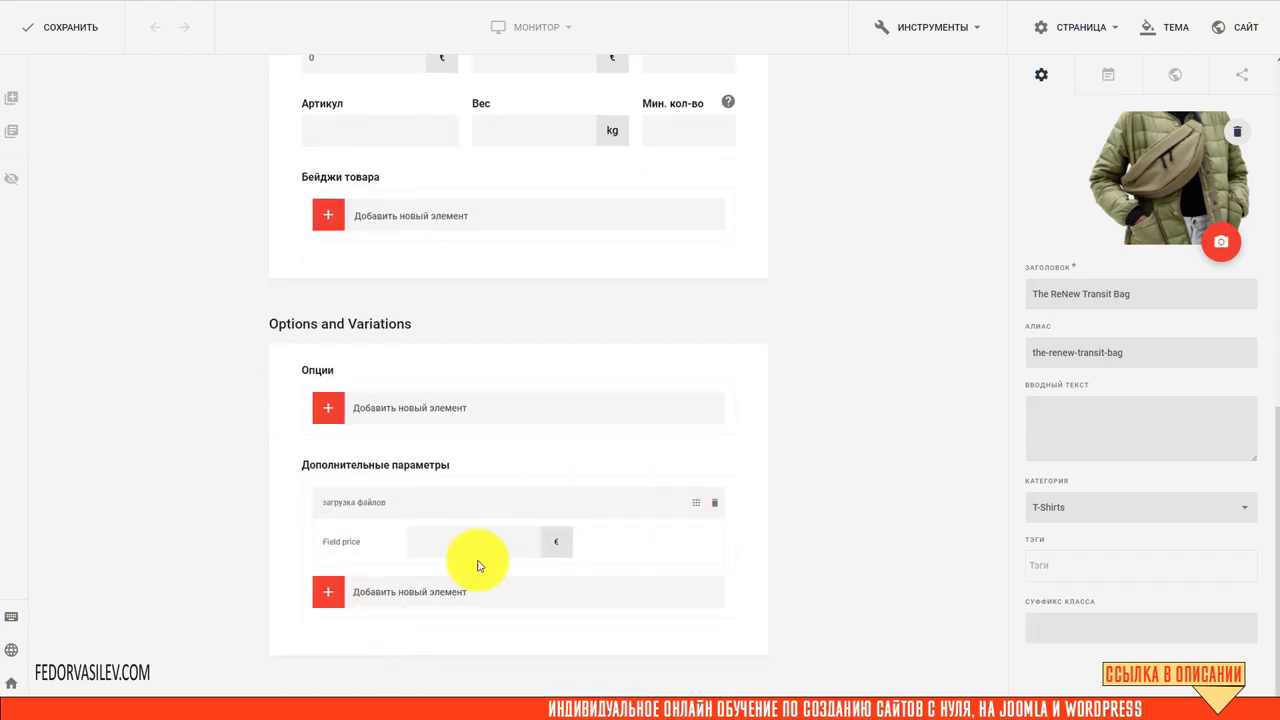
left_click(555, 539)
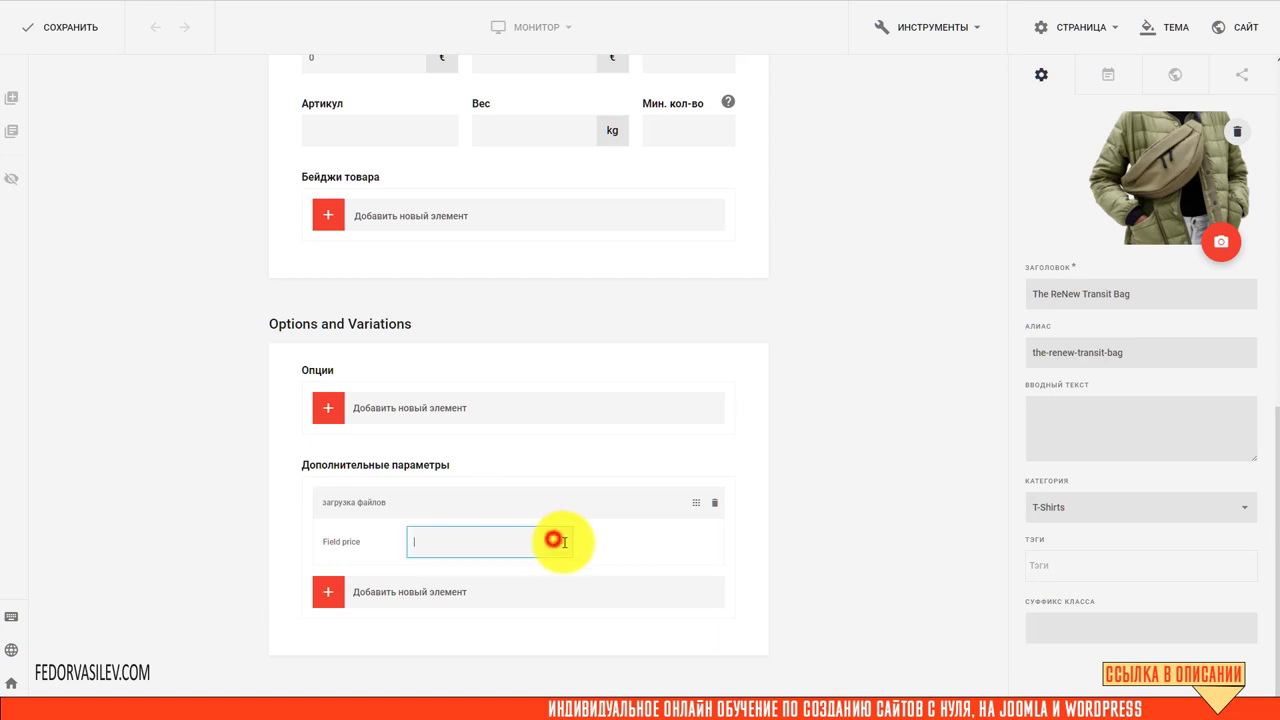
left_click(424, 544)
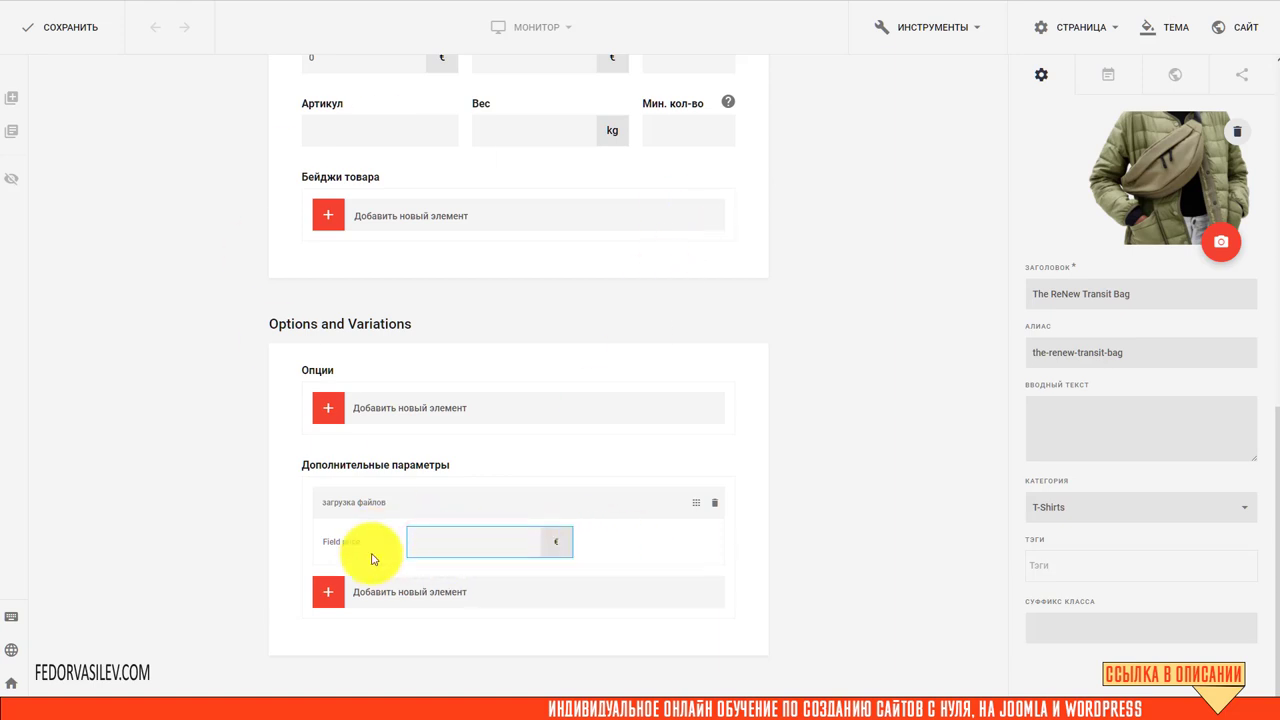
left_click(431, 540)
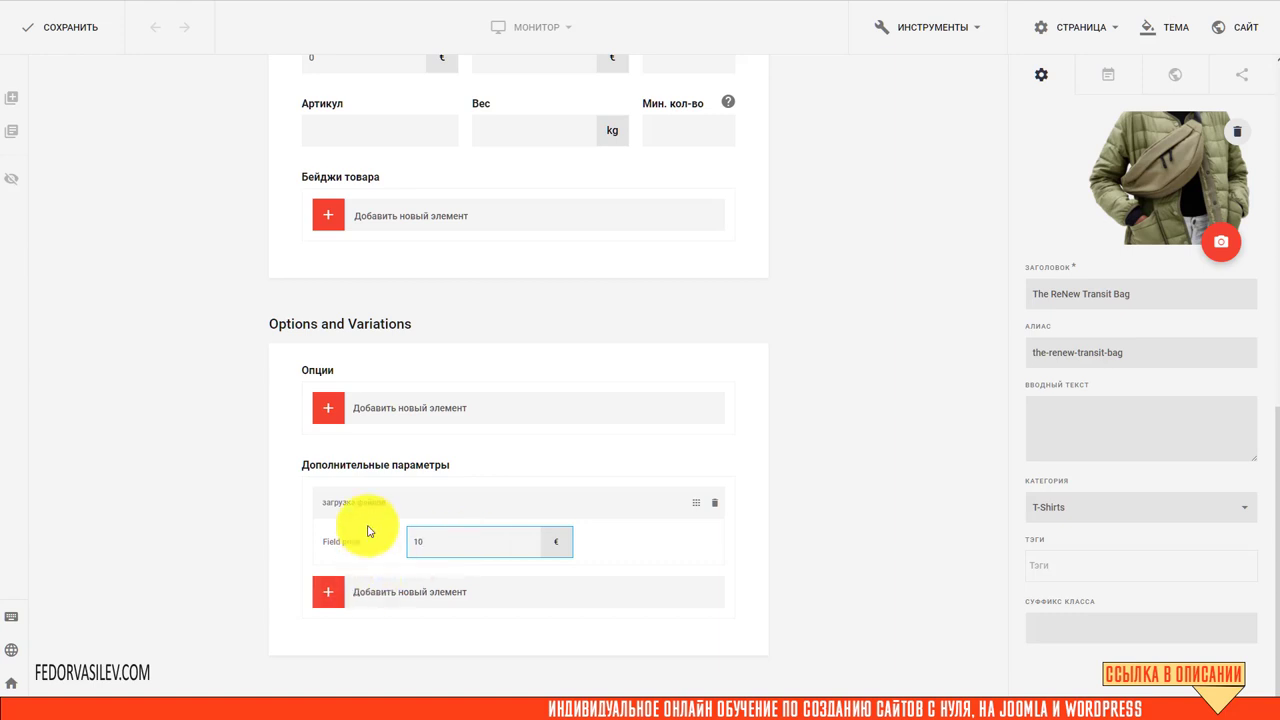
Step: Examine the product's base cost and compare it with the upload option's field price
scroll(540, 500, "up", 2)
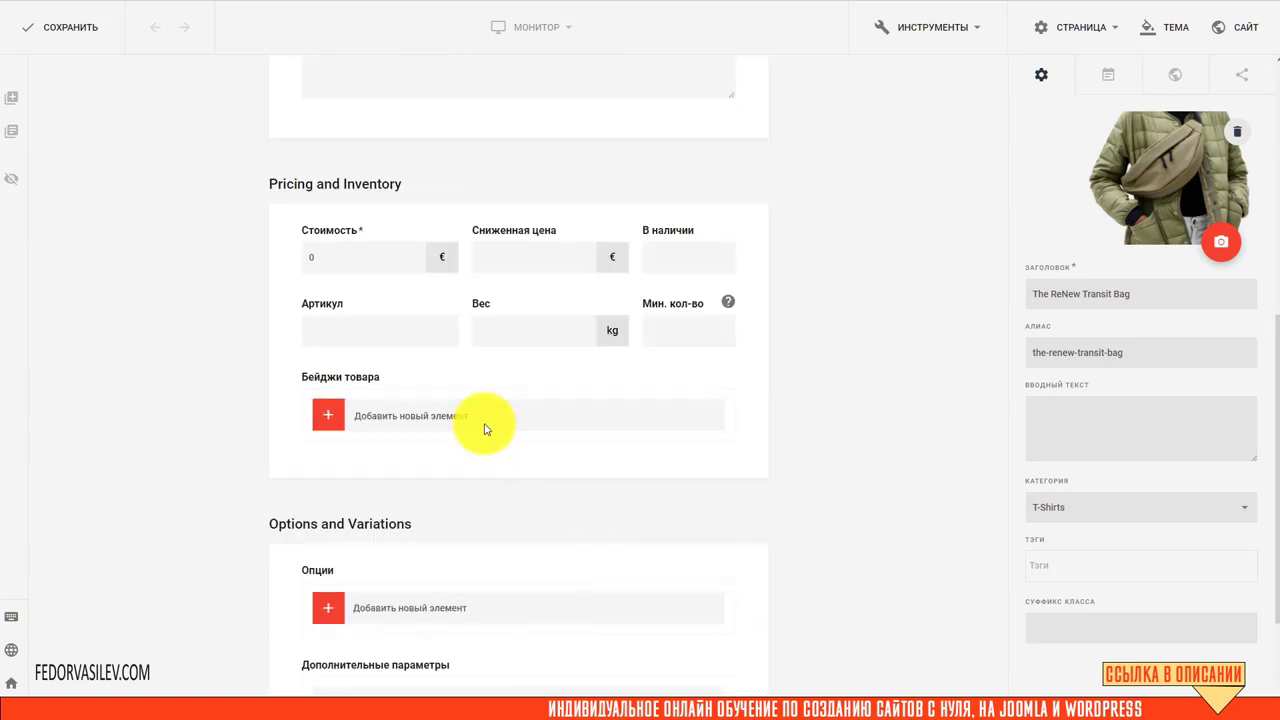
double_click(332, 257)
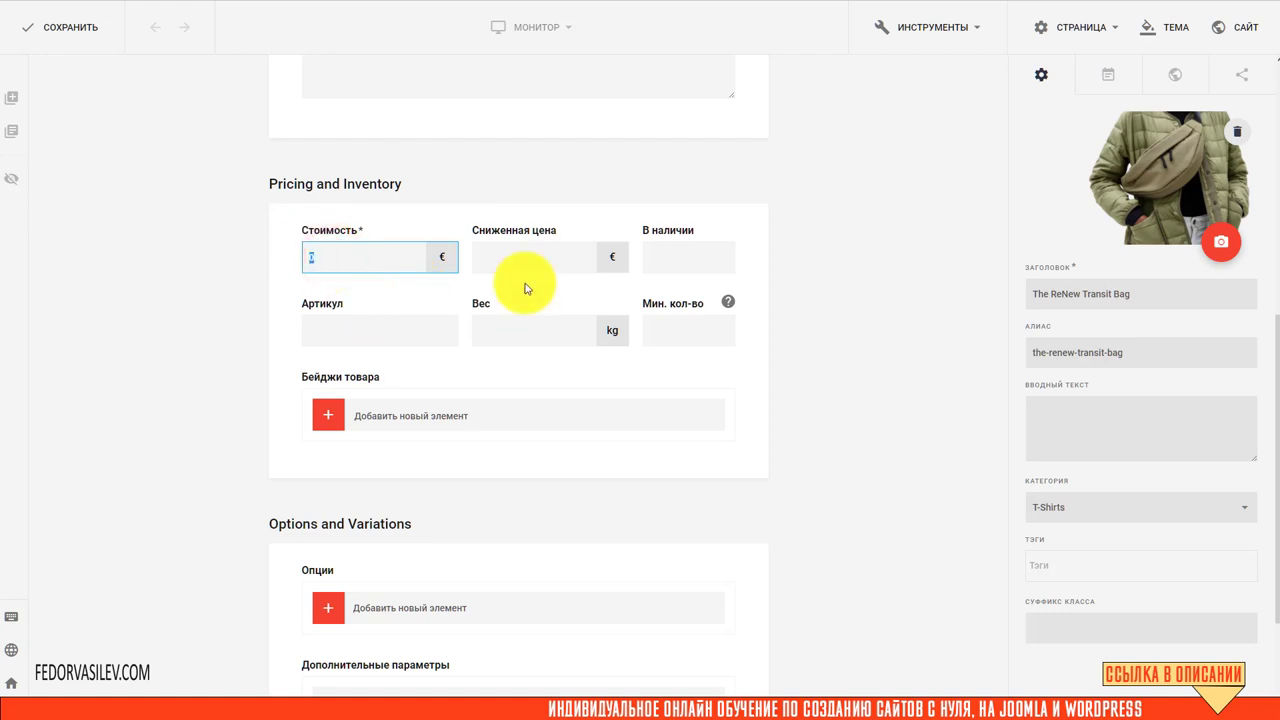
scroll(880, 360, "up", 3)
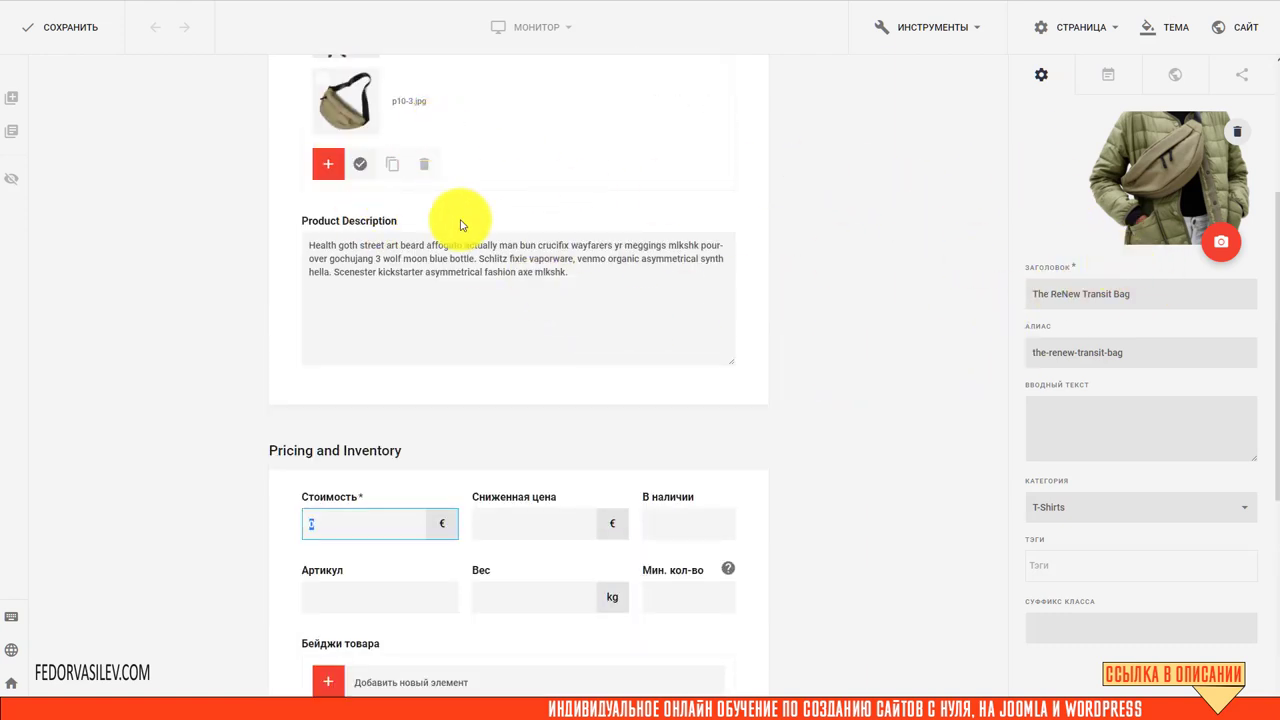
scroll(459, 218, "up", 3)
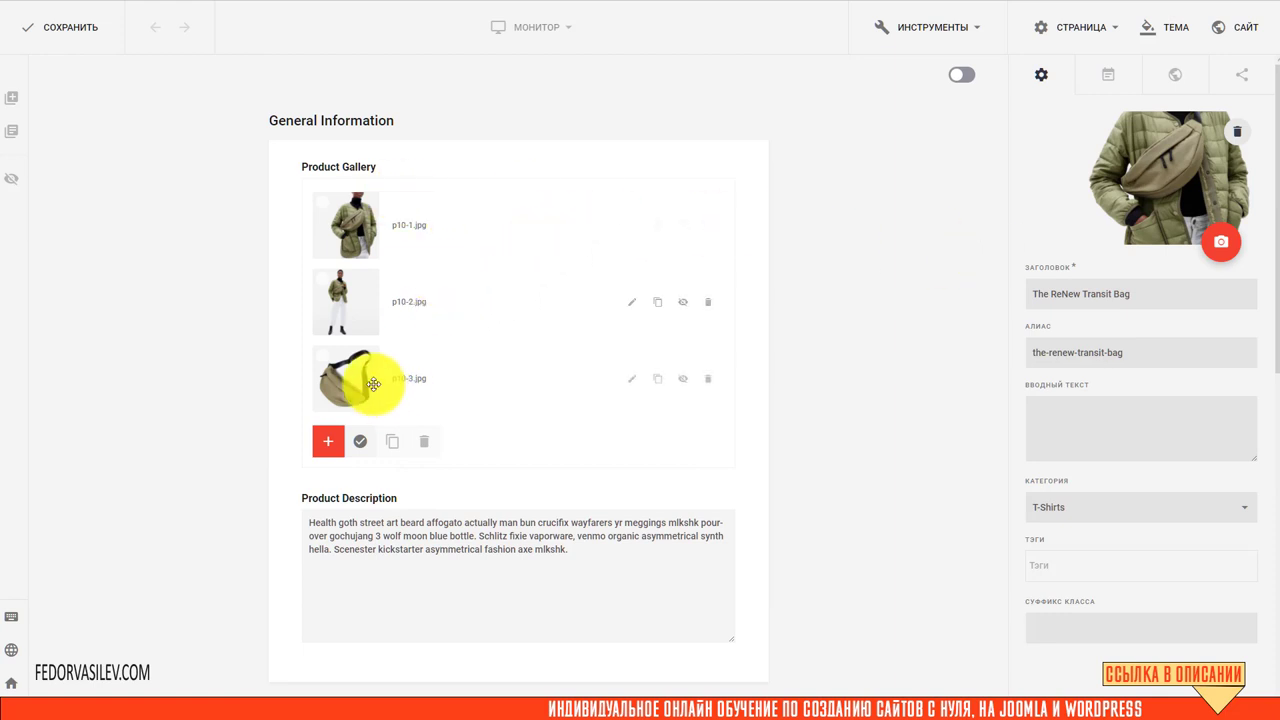
scroll(477, 237, "down", 5)
left_click(325, 404)
left_click(320, 400)
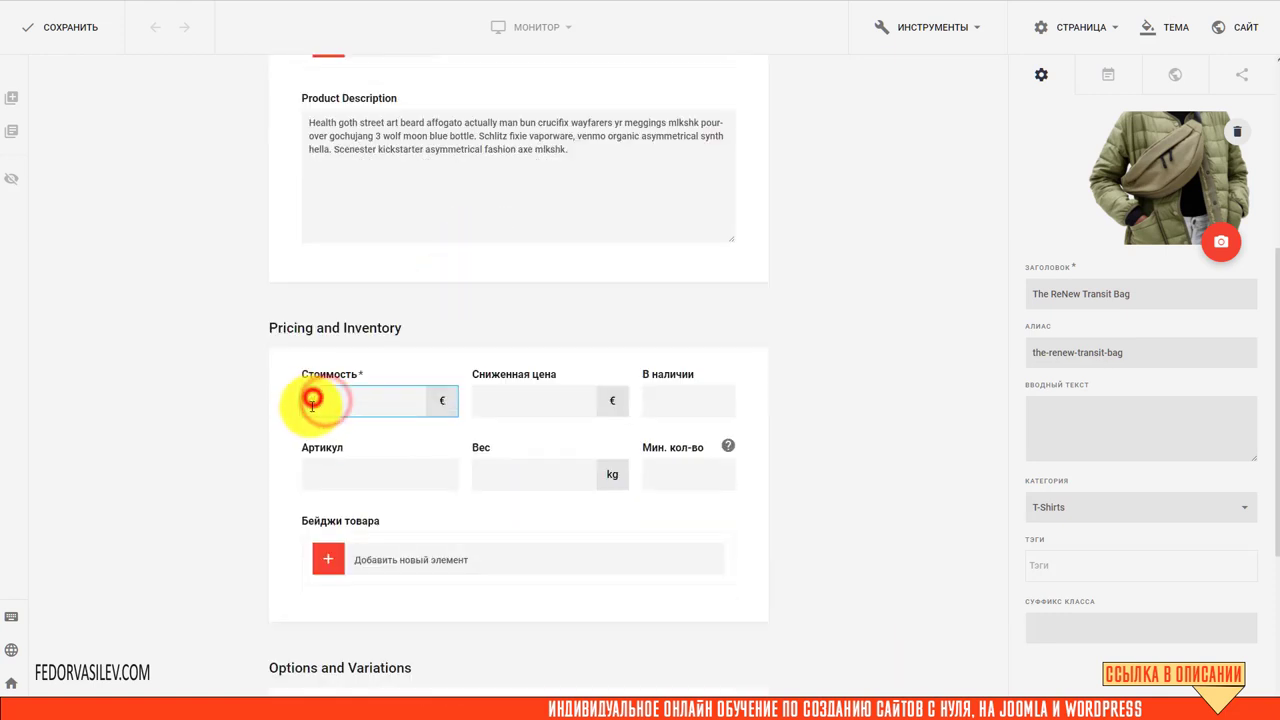
scroll(343, 394, "down", 4)
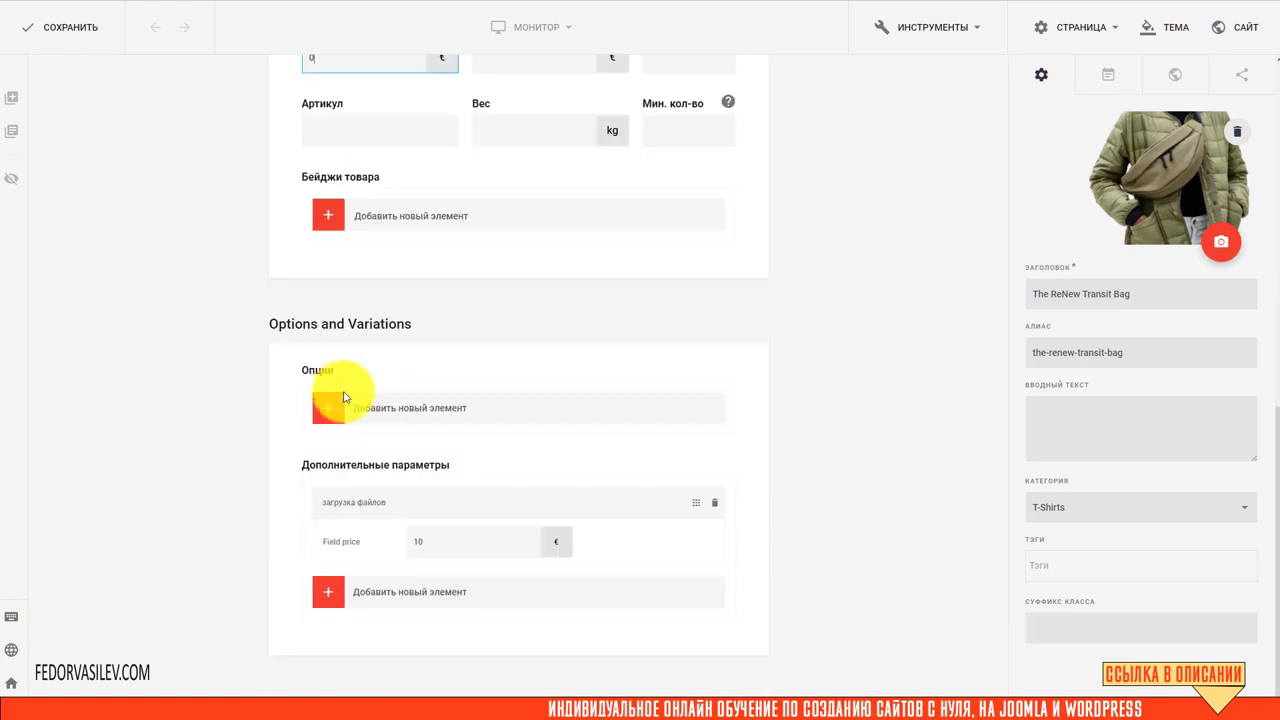
left_click(449, 540)
left_click(348, 537)
scroll(906, 461, "up", 5)
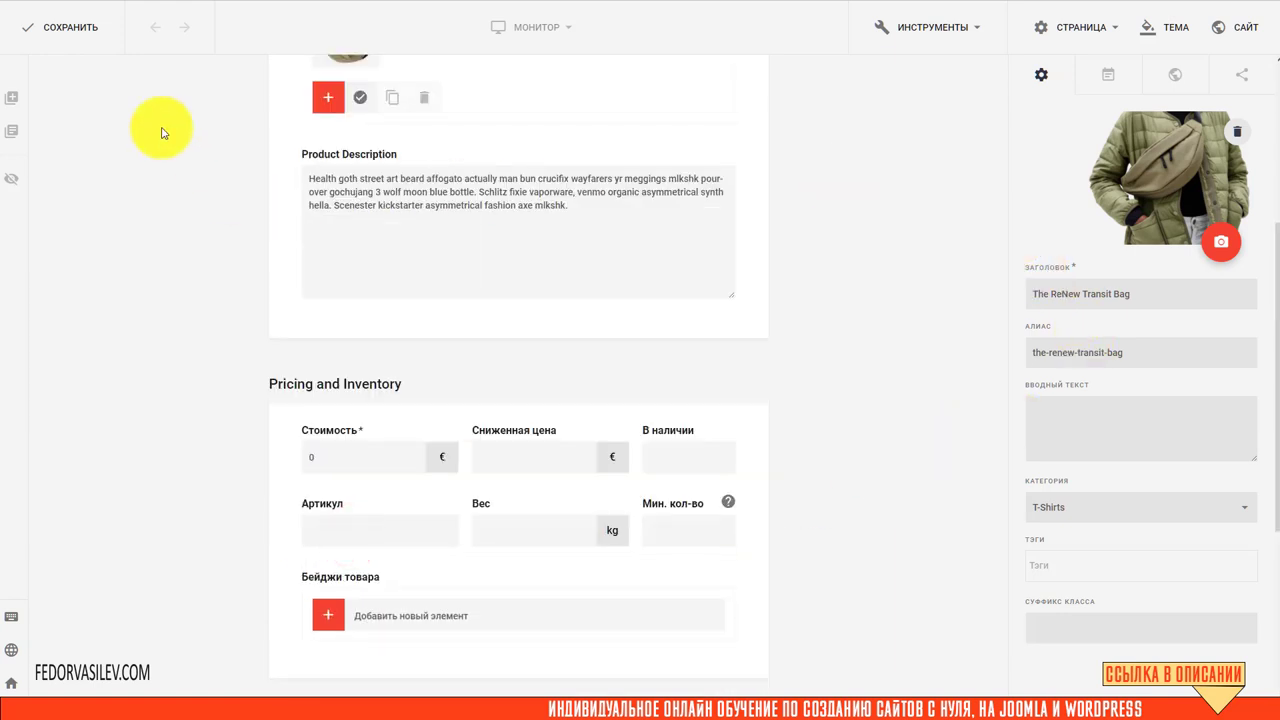
Step: Save the product and open The ReNew Transit Bag's storefront page through the T-Shirts category
left_click(75, 22)
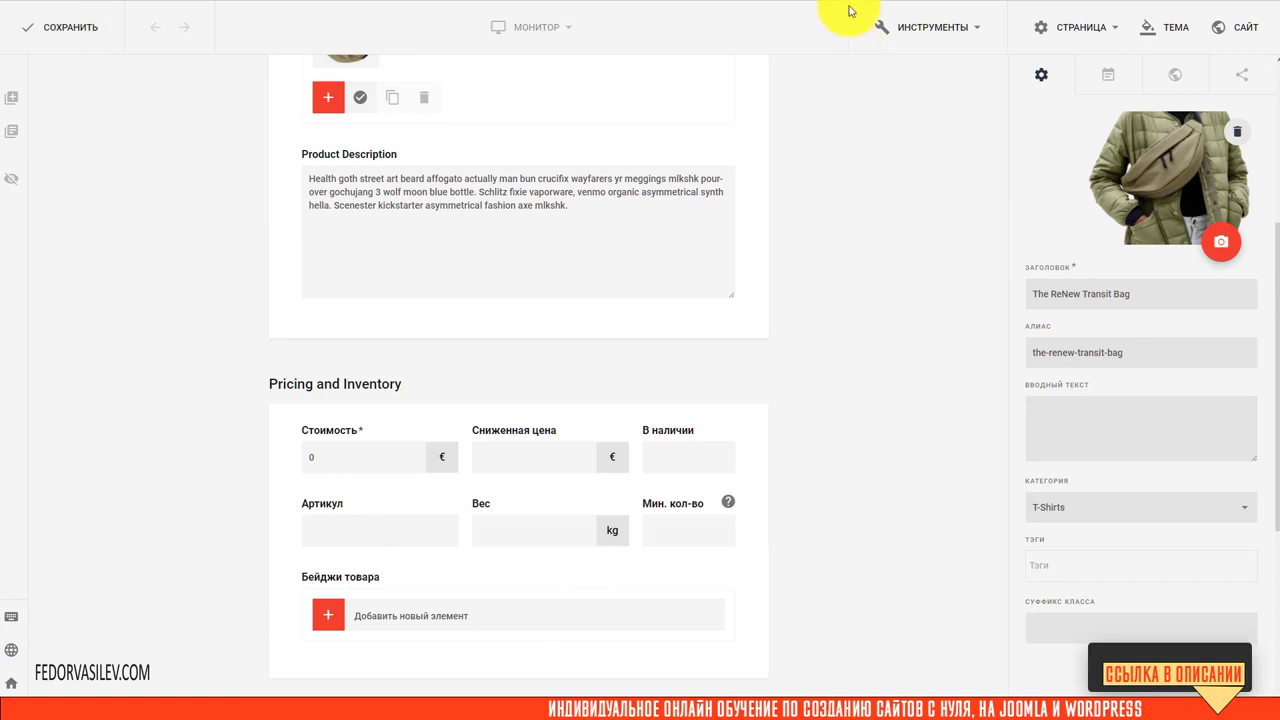
left_click(925, 27)
left_click(880, 54)
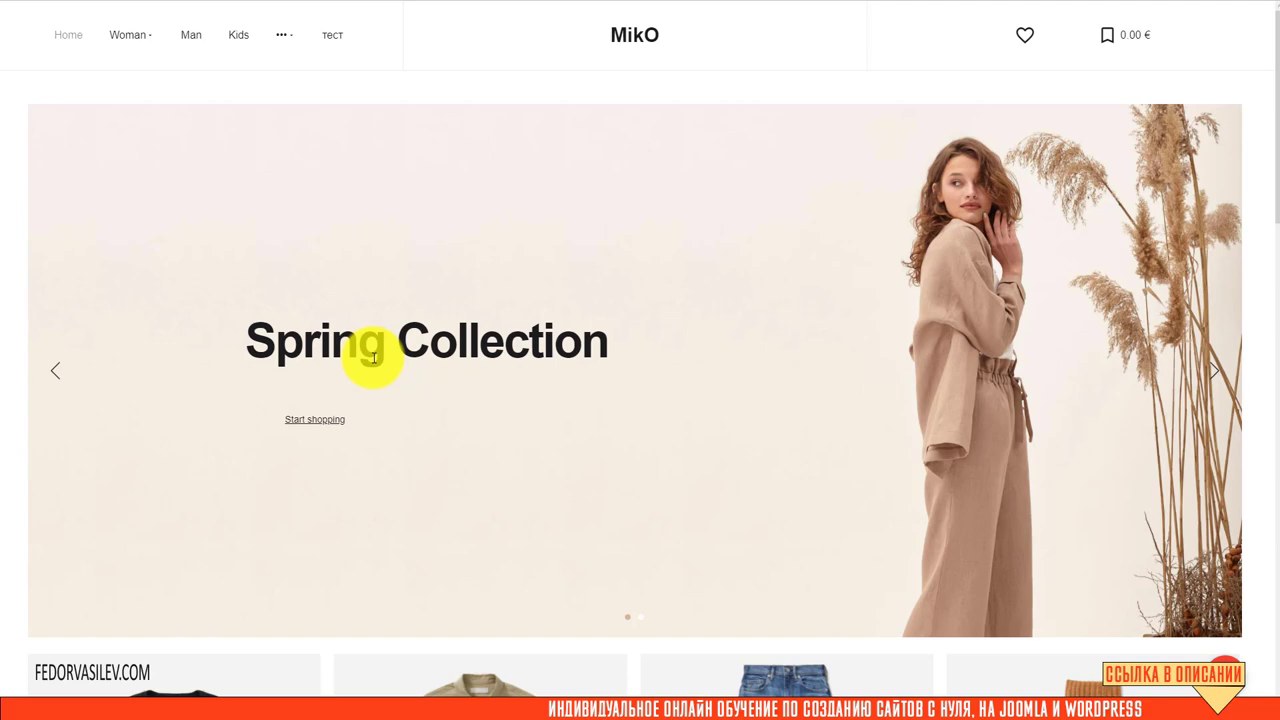
scroll(386, 356, "down", 3)
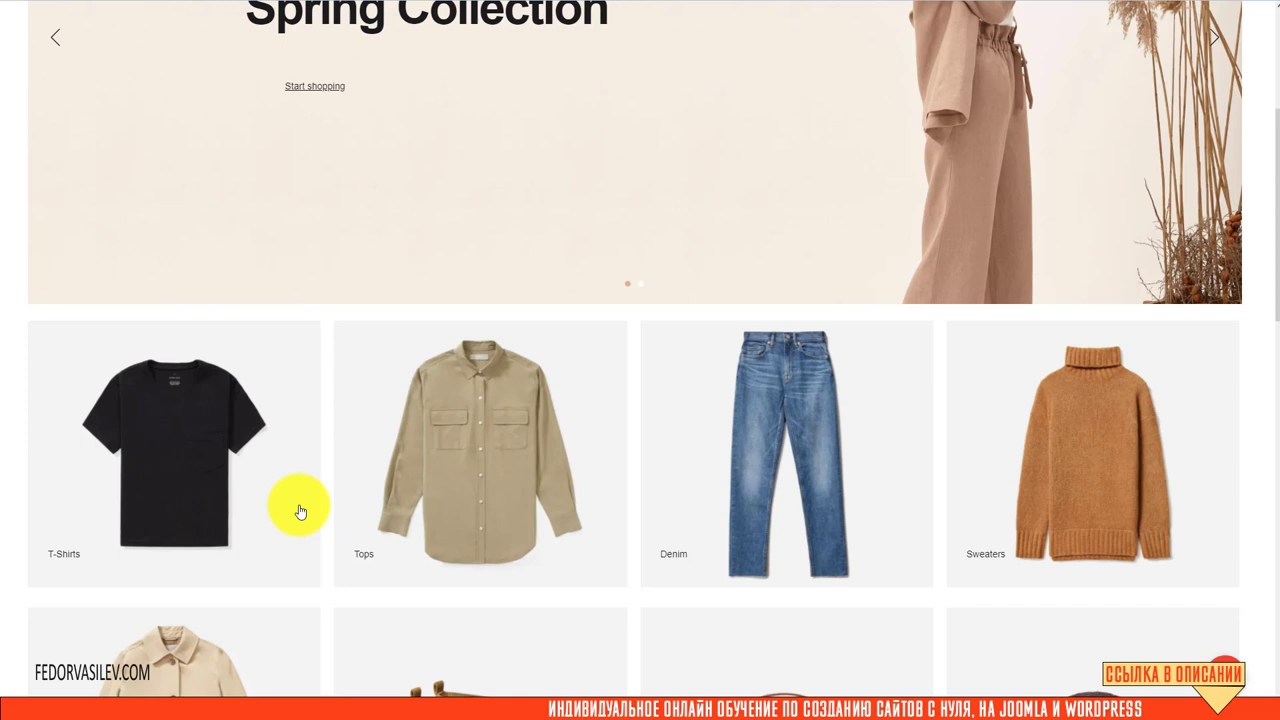
left_click(140, 435)
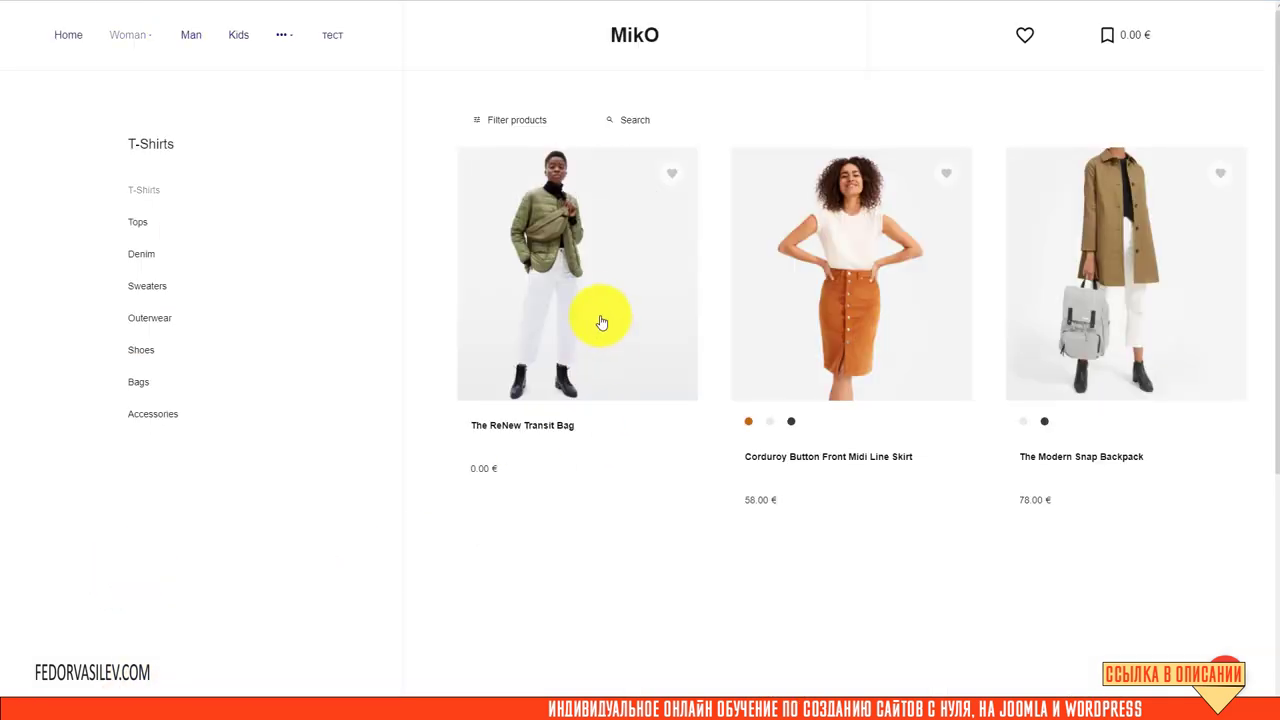
left_click(575, 281)
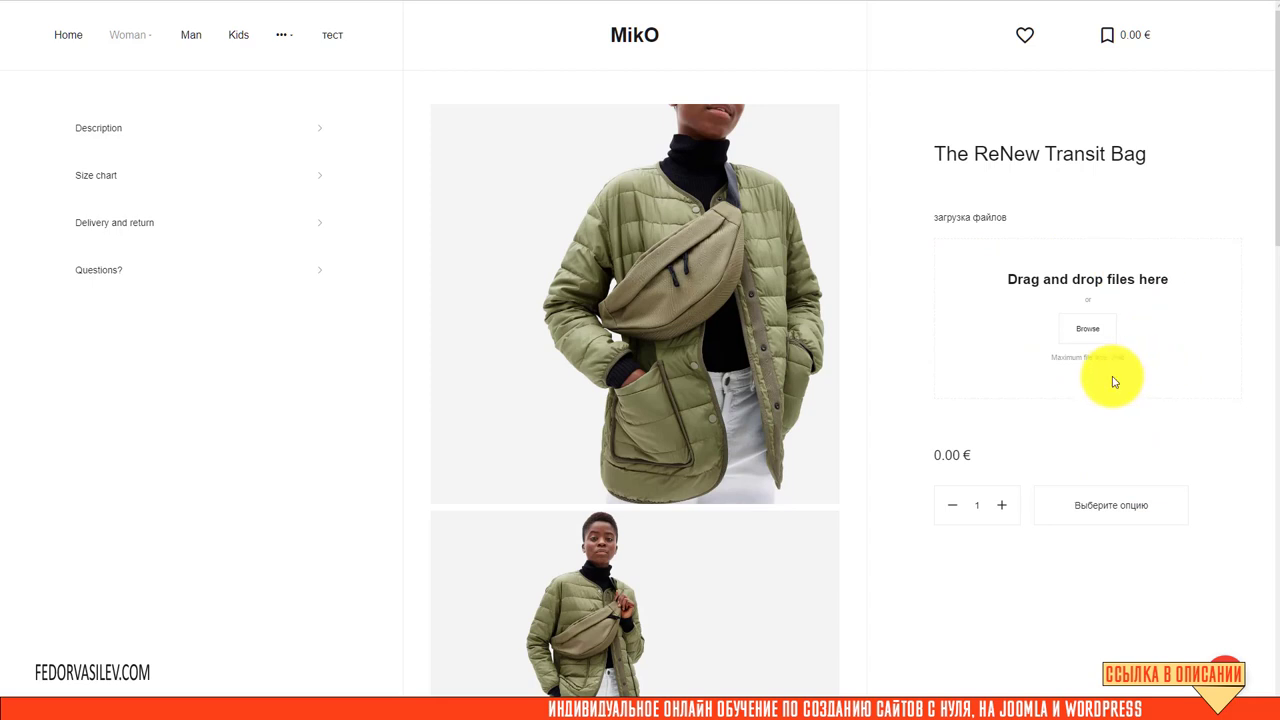
Step: Examine the drag-and-drop prompt, the file browsing option and the maximum file size in the product's upload area
left_click_drag(1174, 285, 1046, 280)
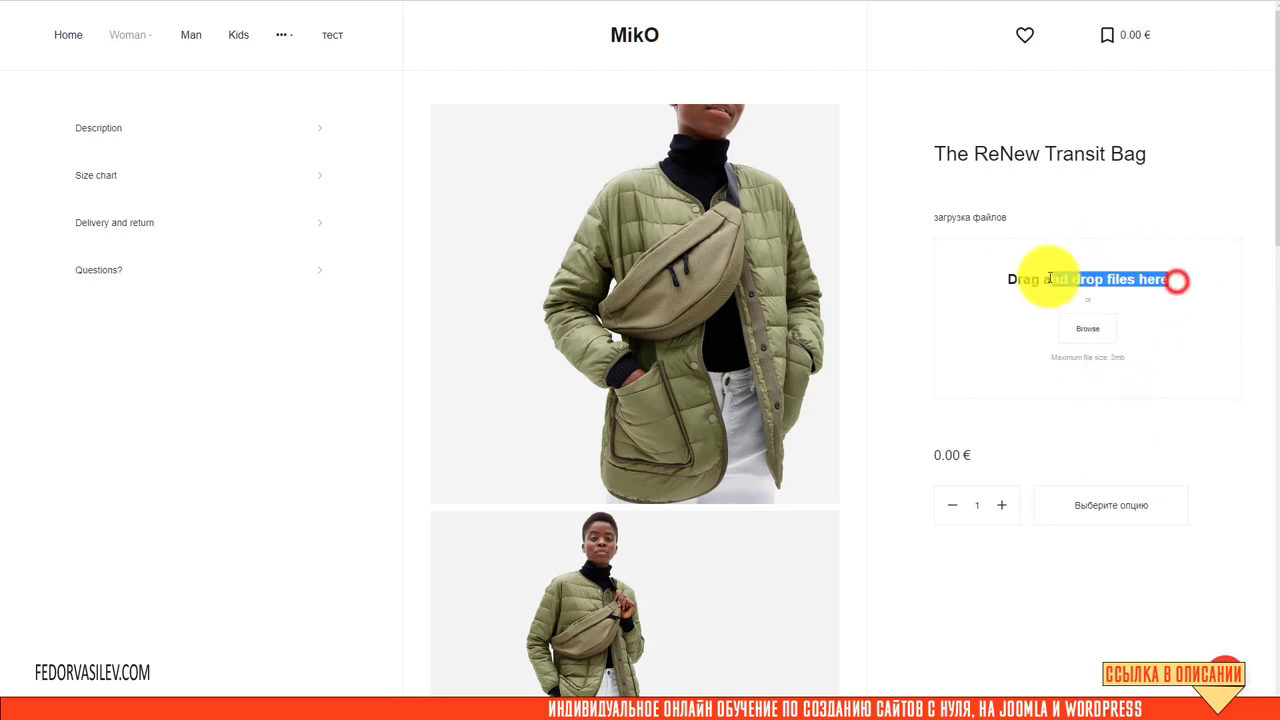
left_click(990, 354)
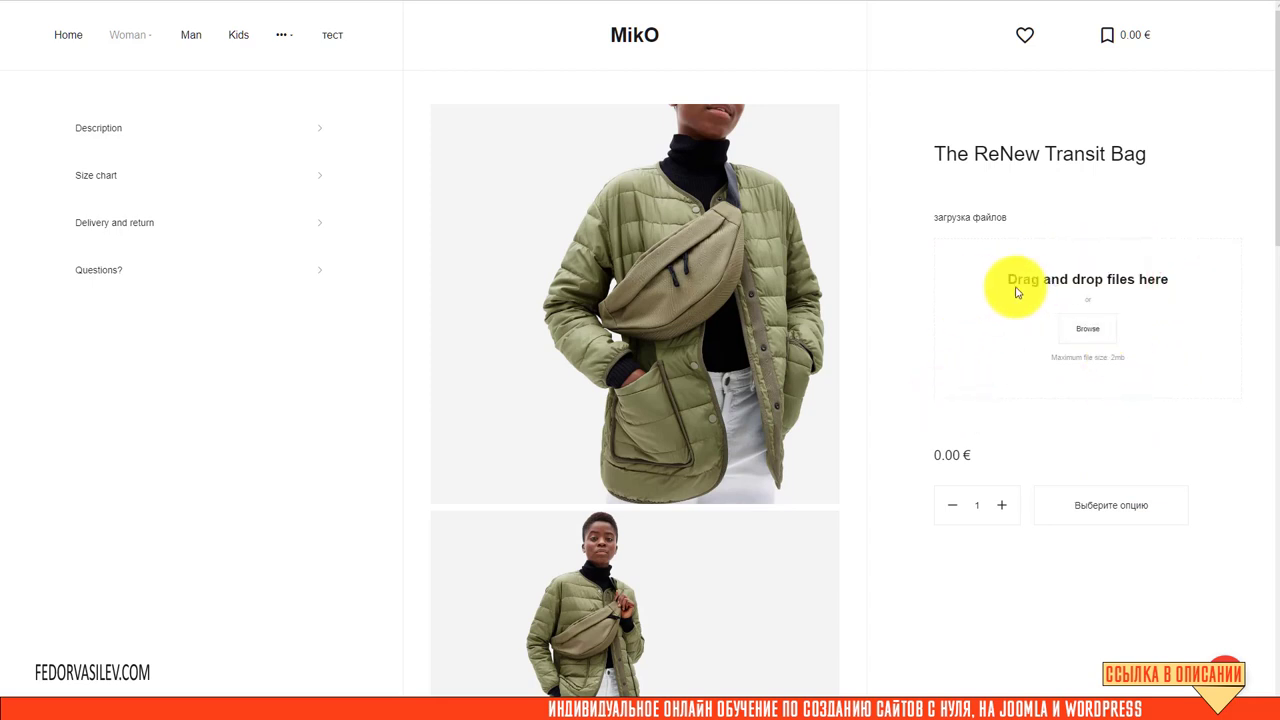
left_click_drag(1050, 280, 1170, 281)
left_click_drag(1129, 357, 1057, 357)
left_click(1000, 371)
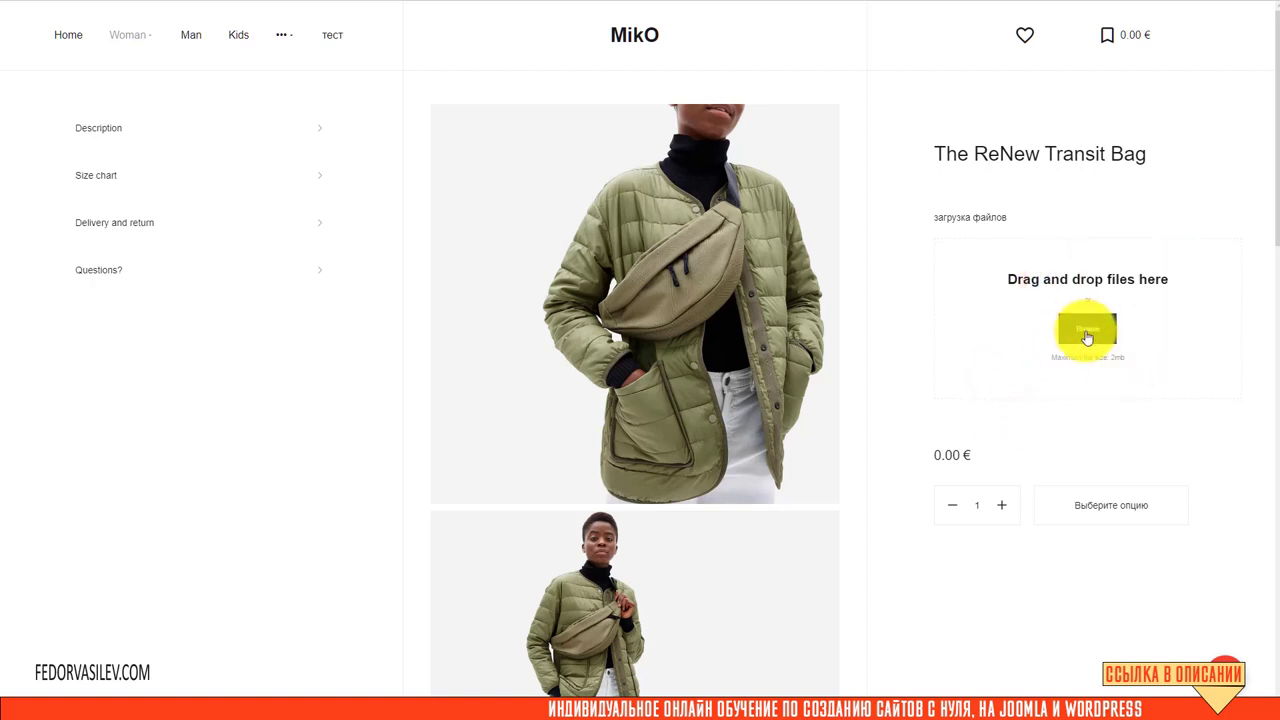
left_click(1060, 386)
left_click_drag(1057, 357, 1126, 356)
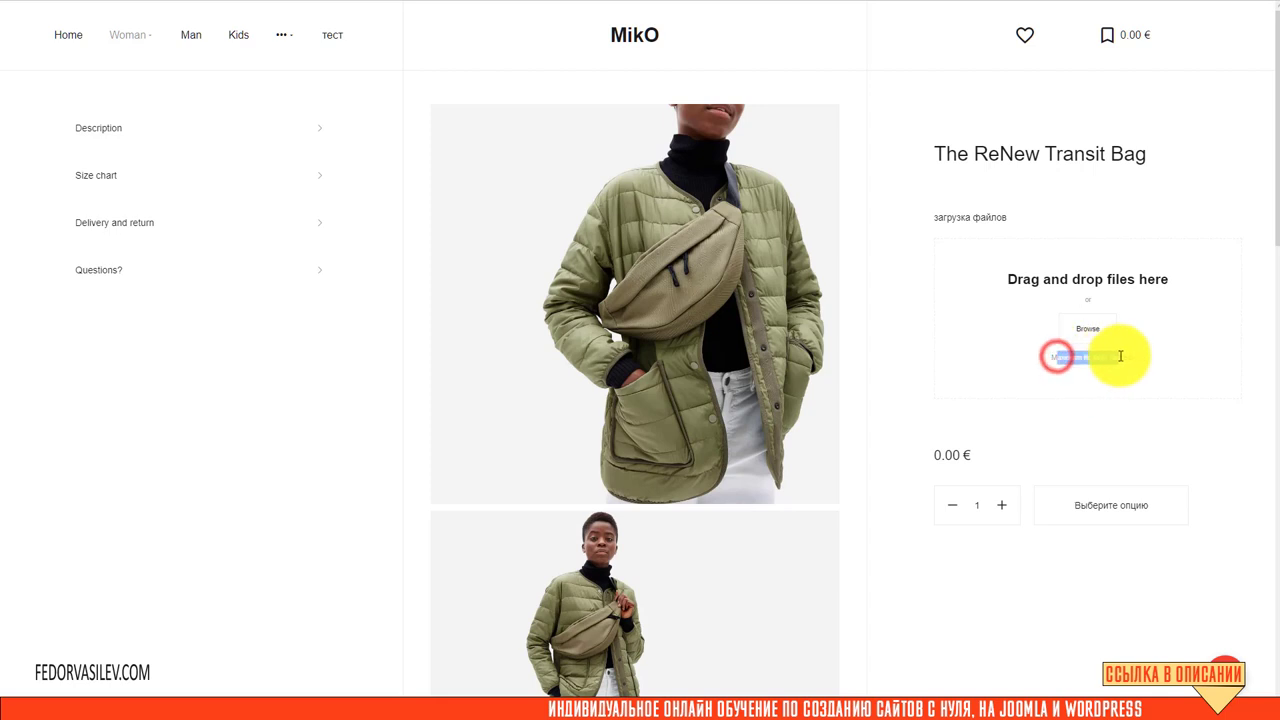
left_click(1095, 388)
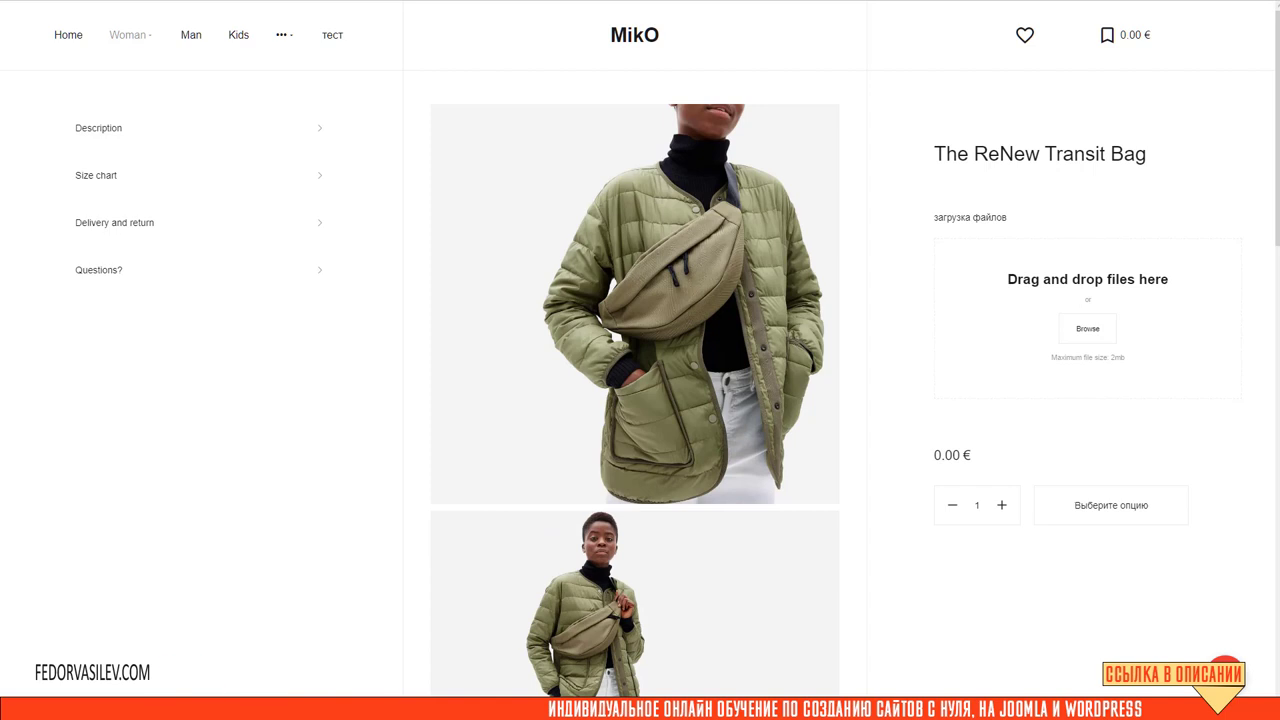
Step: Upload two JPG portrait photos from the computer's image folder to the product's "загрузка файлов" area
left_click(290, 708)
left_click_drag(922, 66, 195, 12)
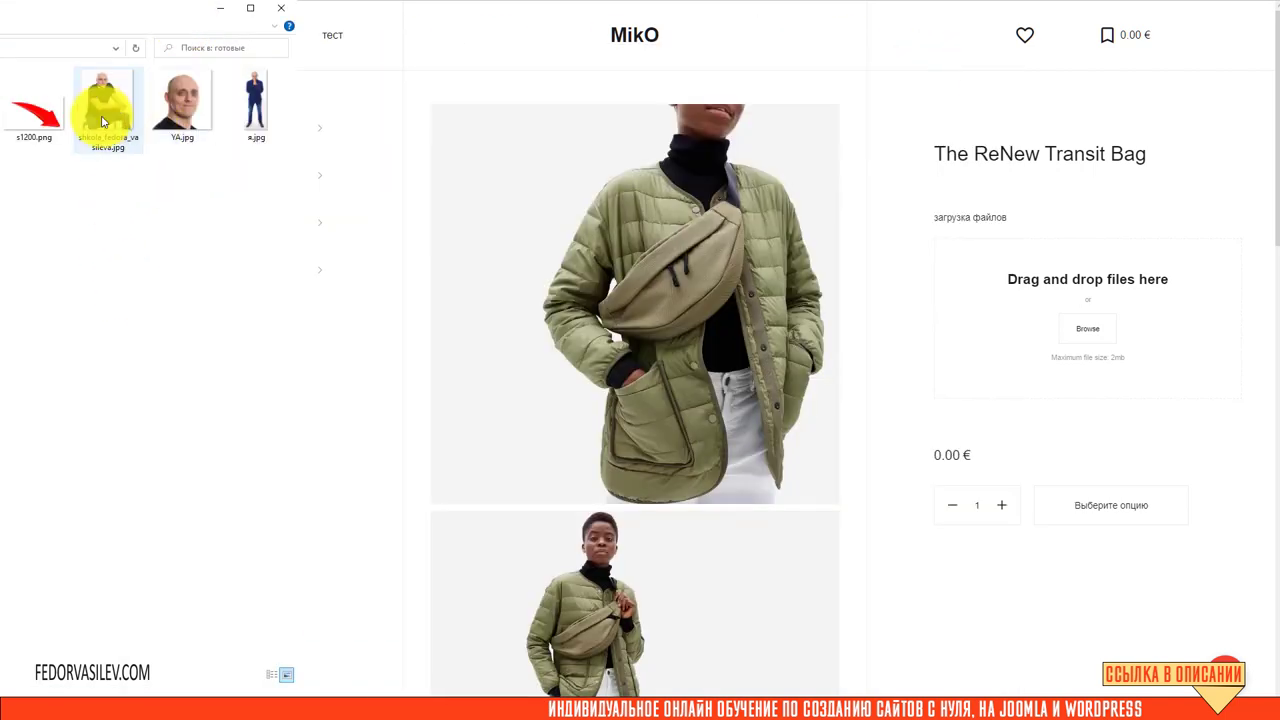
left_click_drag(200, 171, 1050, 329)
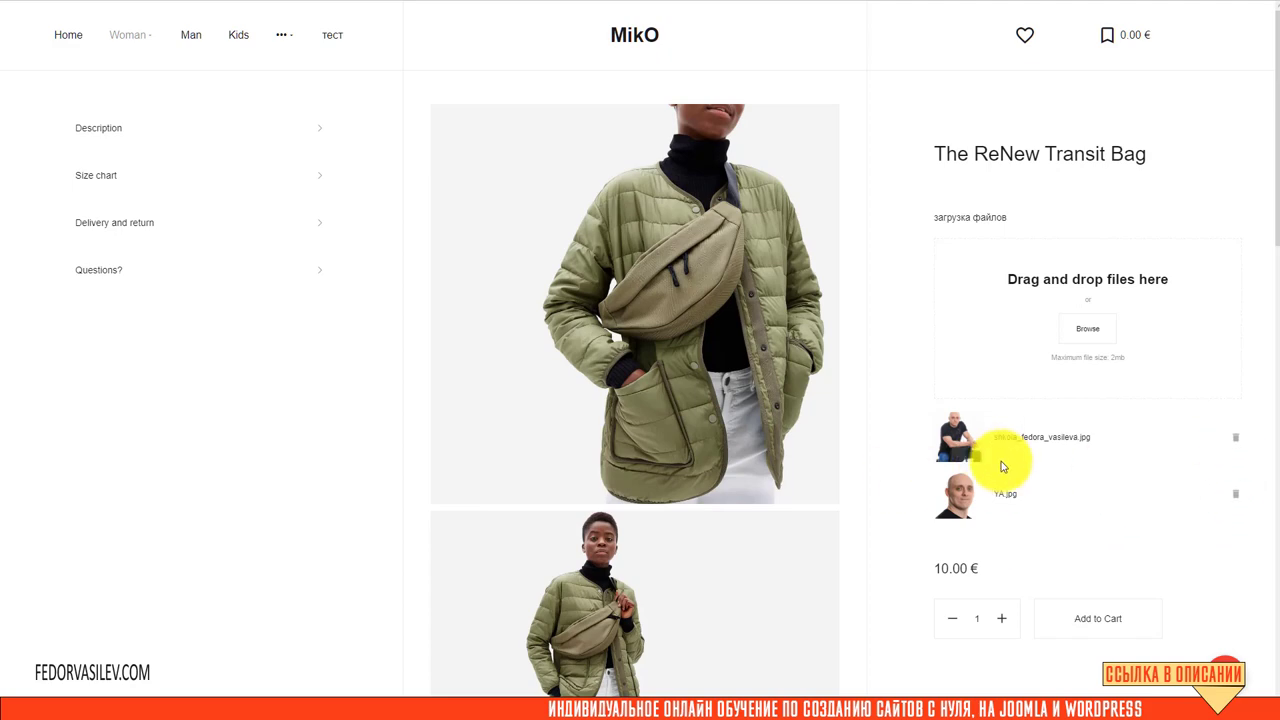
Step: Preview both uploaded photos at full size and return to the product page
left_click(979, 433)
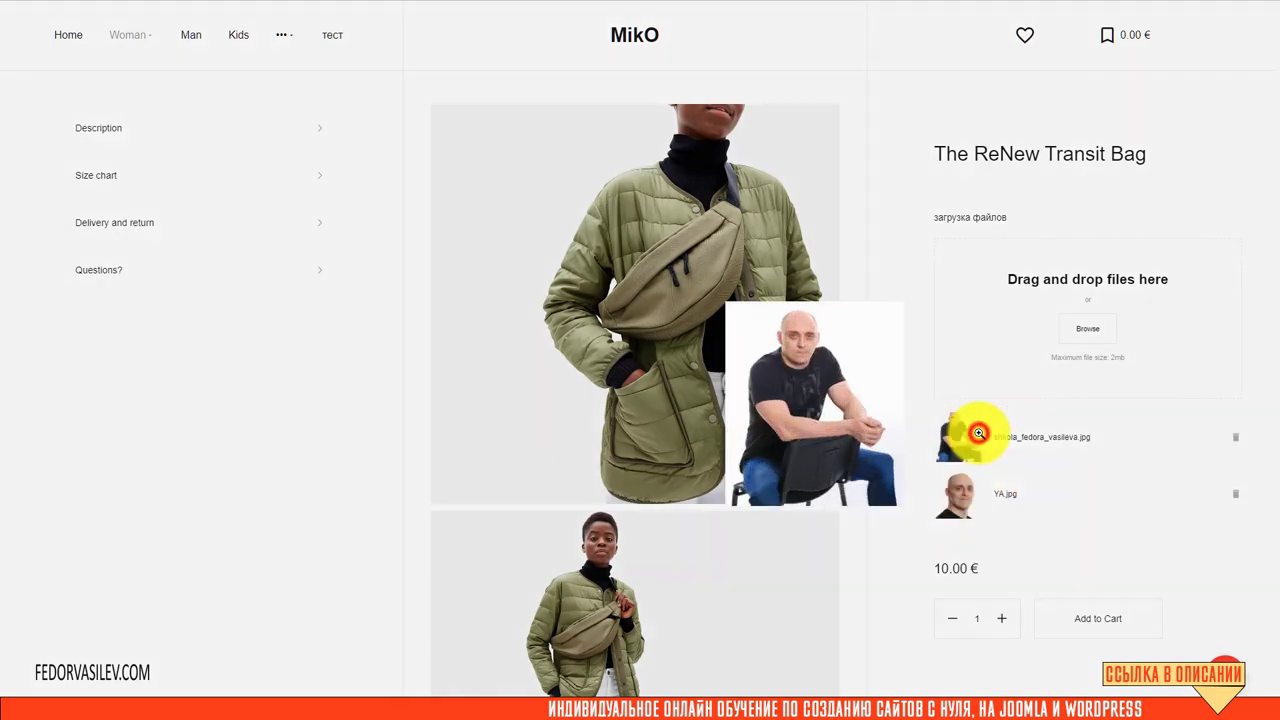
left_click(1254, 368)
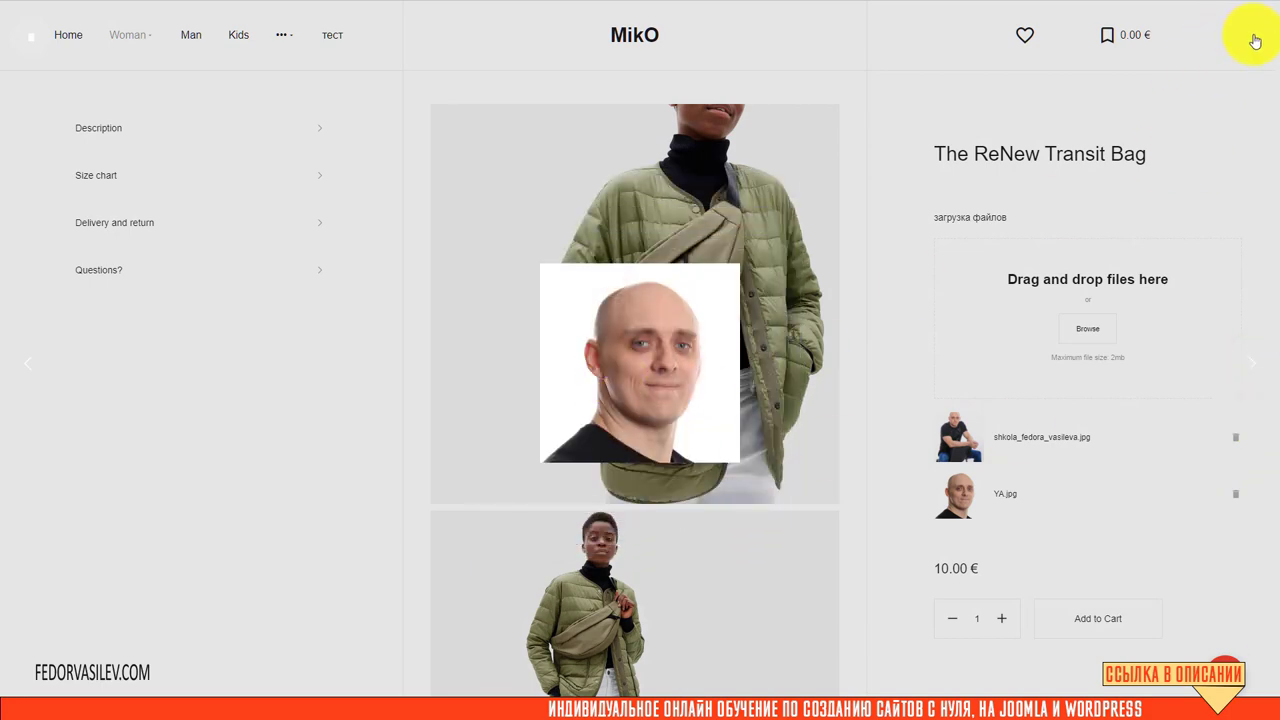
left_click(1250, 43)
scroll(1030, 408, "down", 1)
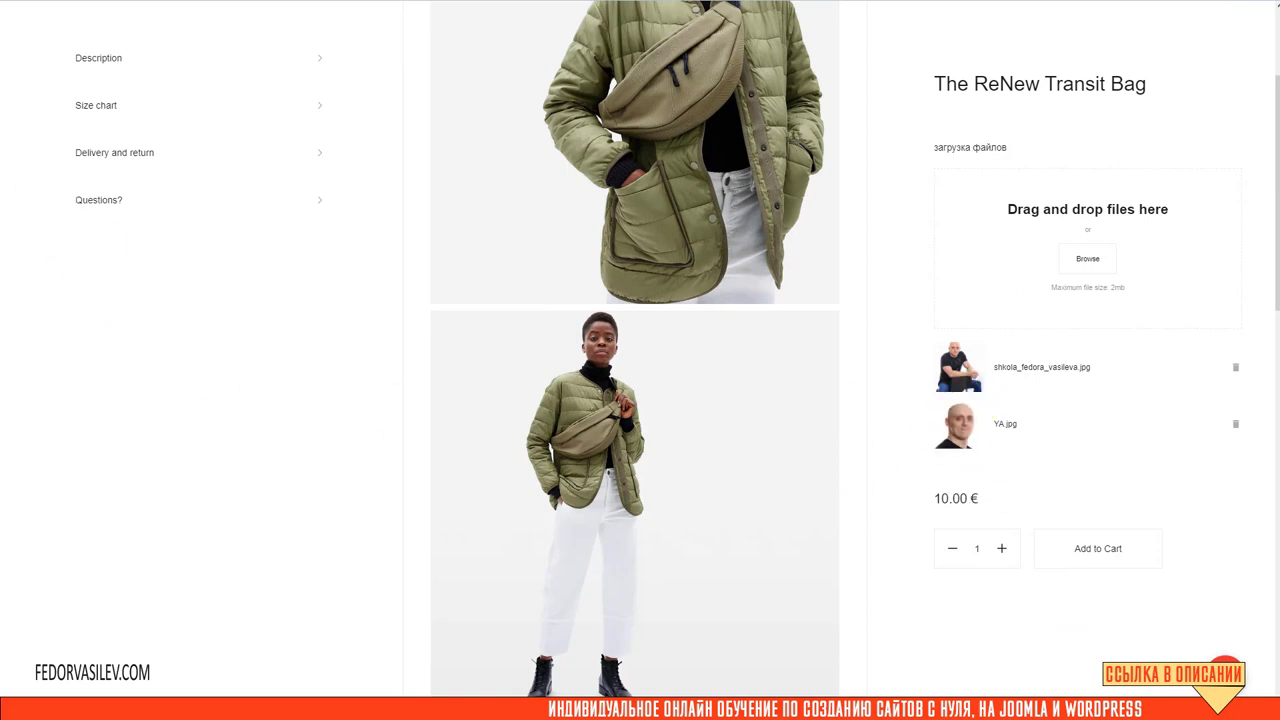
Step: Try to upload a third file to the product's upload area
key("alt+Tab")
left_click_drag(108, 100, 1075, 263)
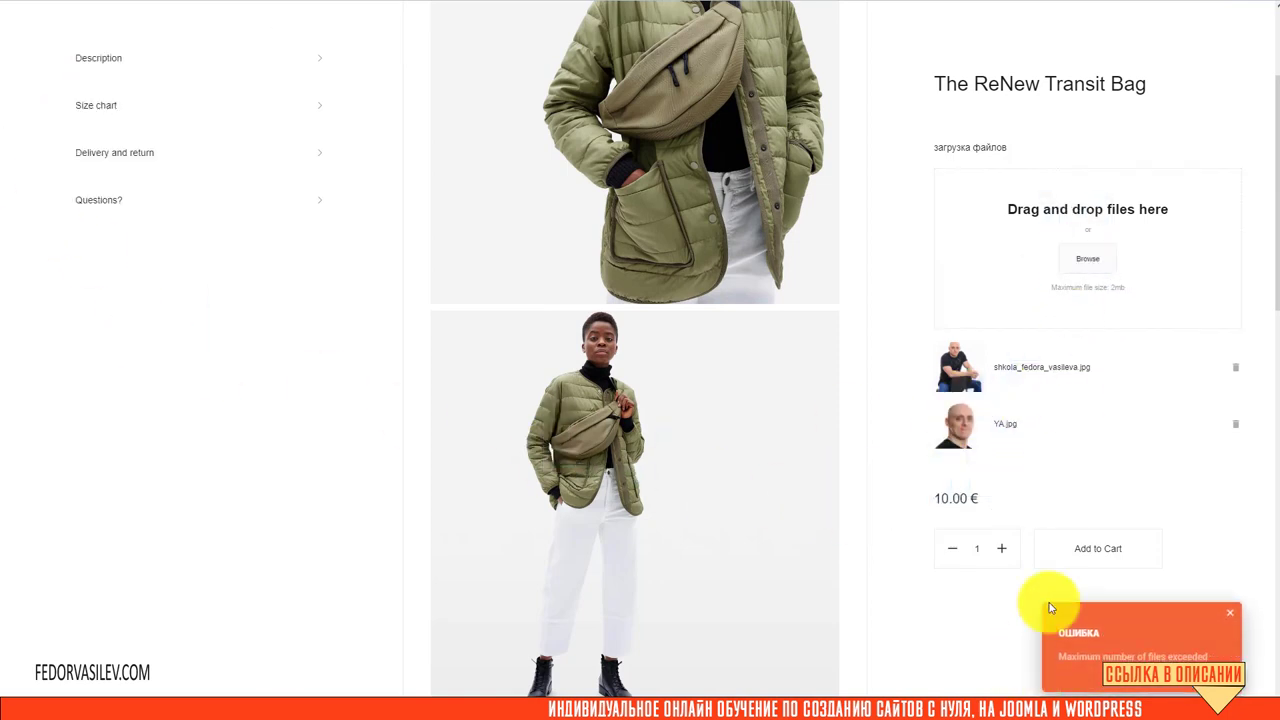
left_click(1230, 612)
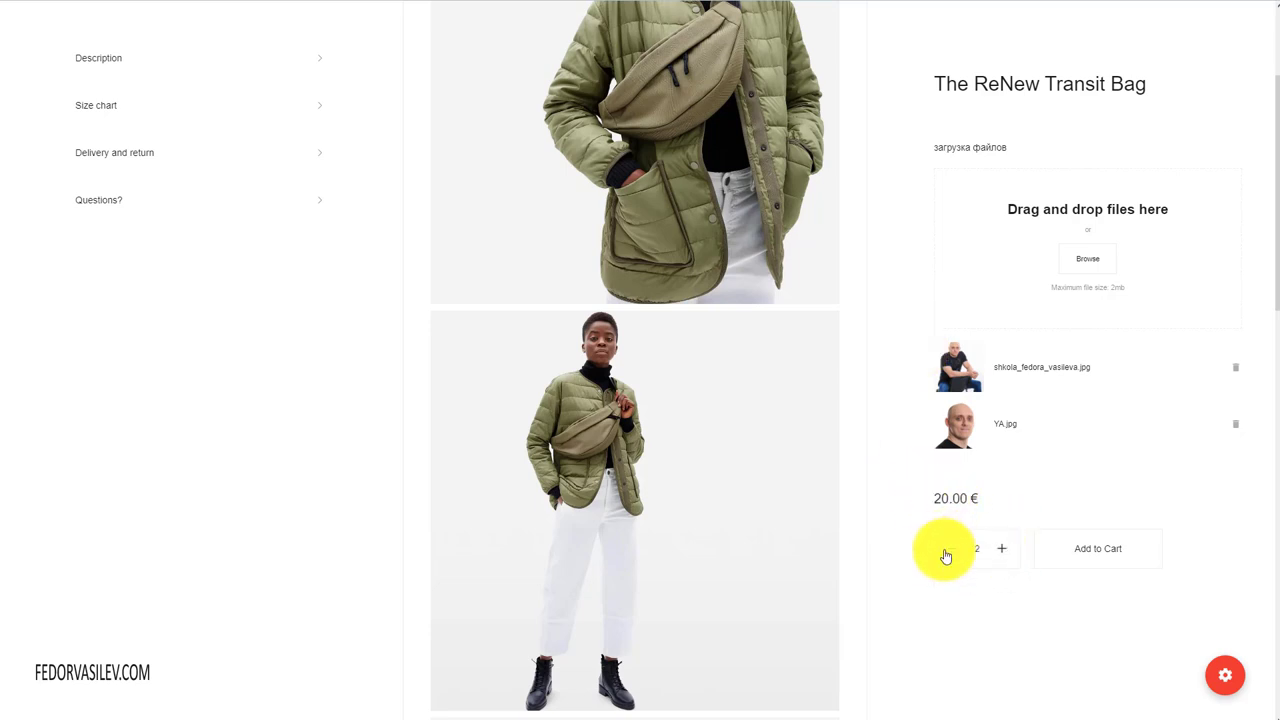
Step: Add The ReNew Transit Bag to the cart with quantity 1 and proceed to checkout
left_click(951, 546)
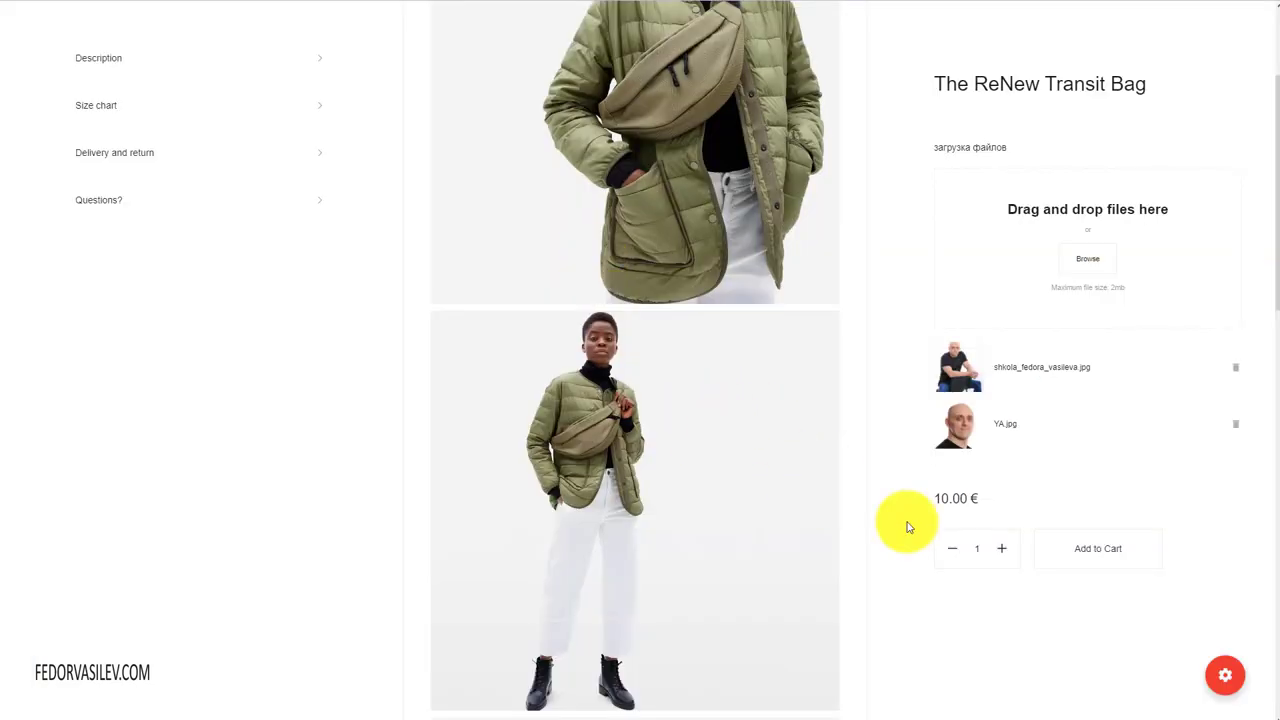
scroll(960, 471, "up", 2)
scroll(925, 430, "down", 2)
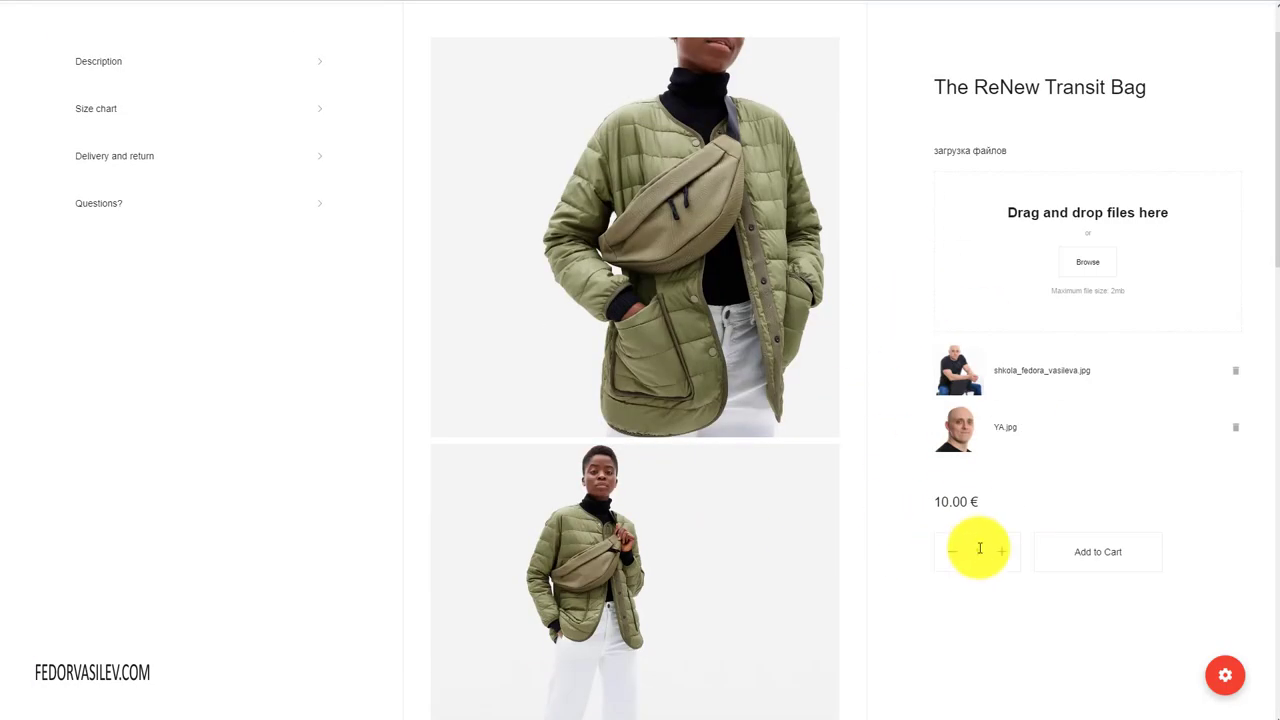
left_click(1098, 552)
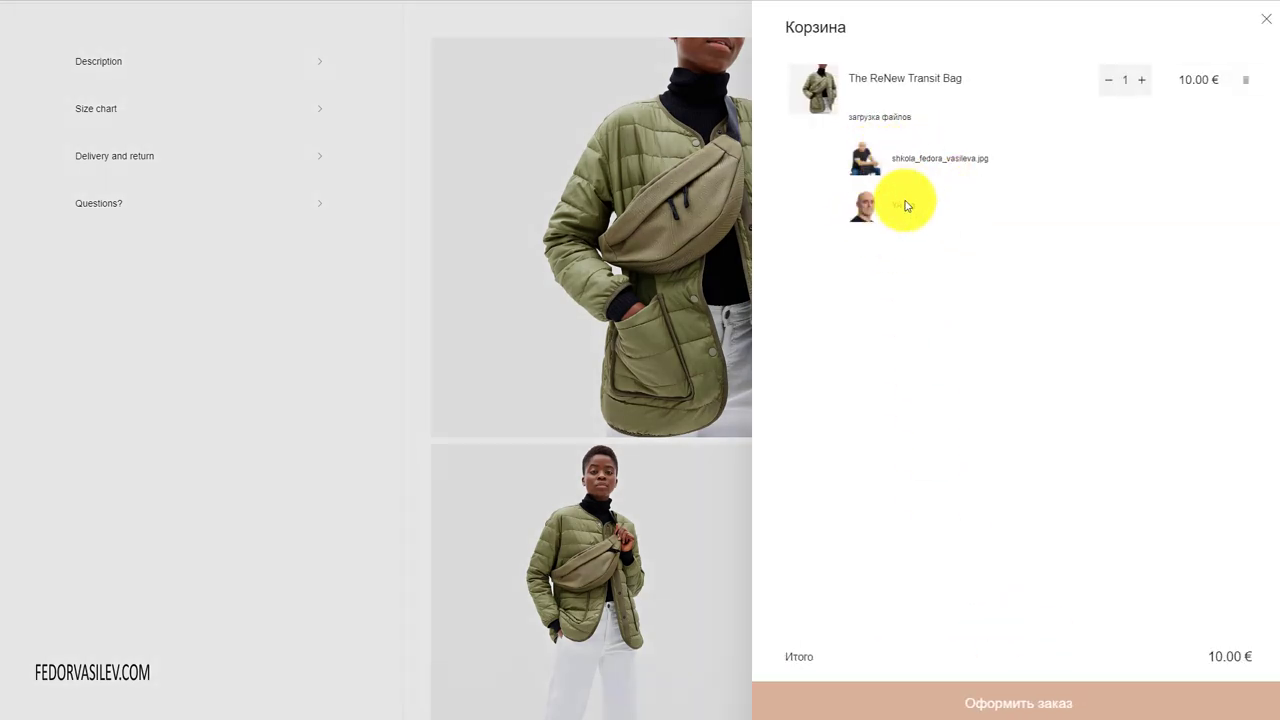
left_click(997, 710)
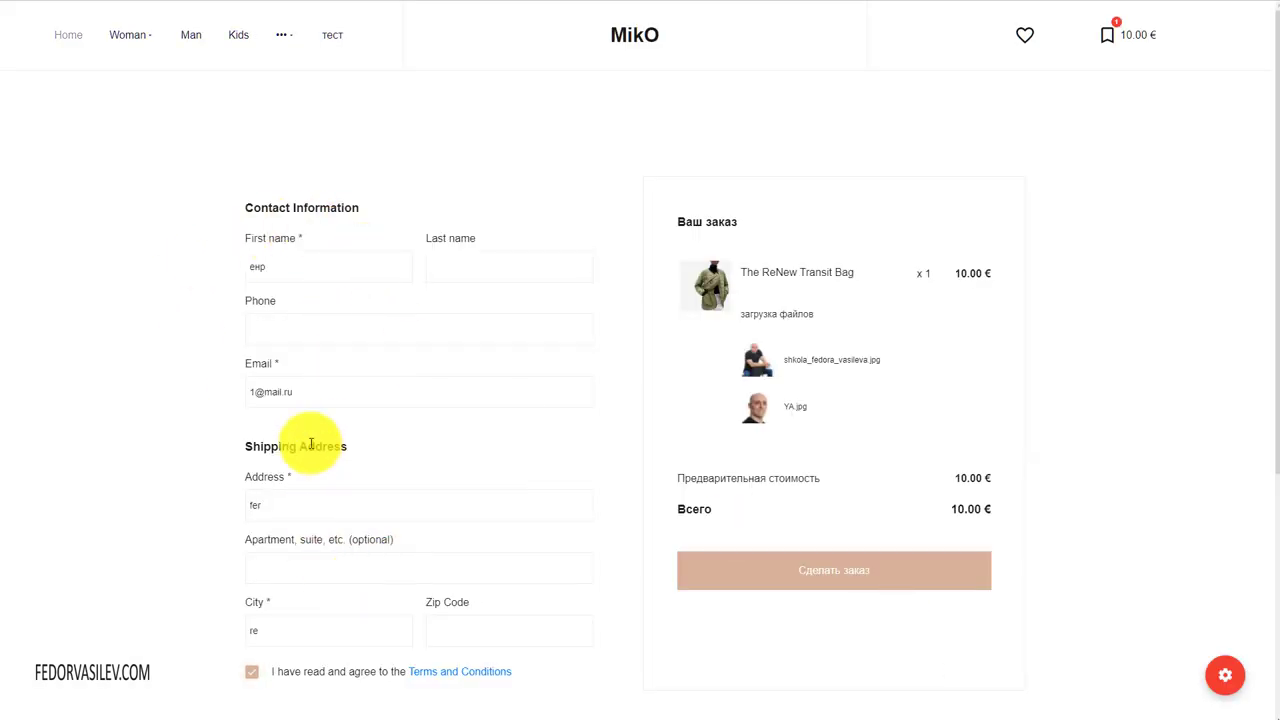
Step: Place the order with the details already filled in on the checkout form and check the order confirmation page
scroll(489, 457, "down", 2)
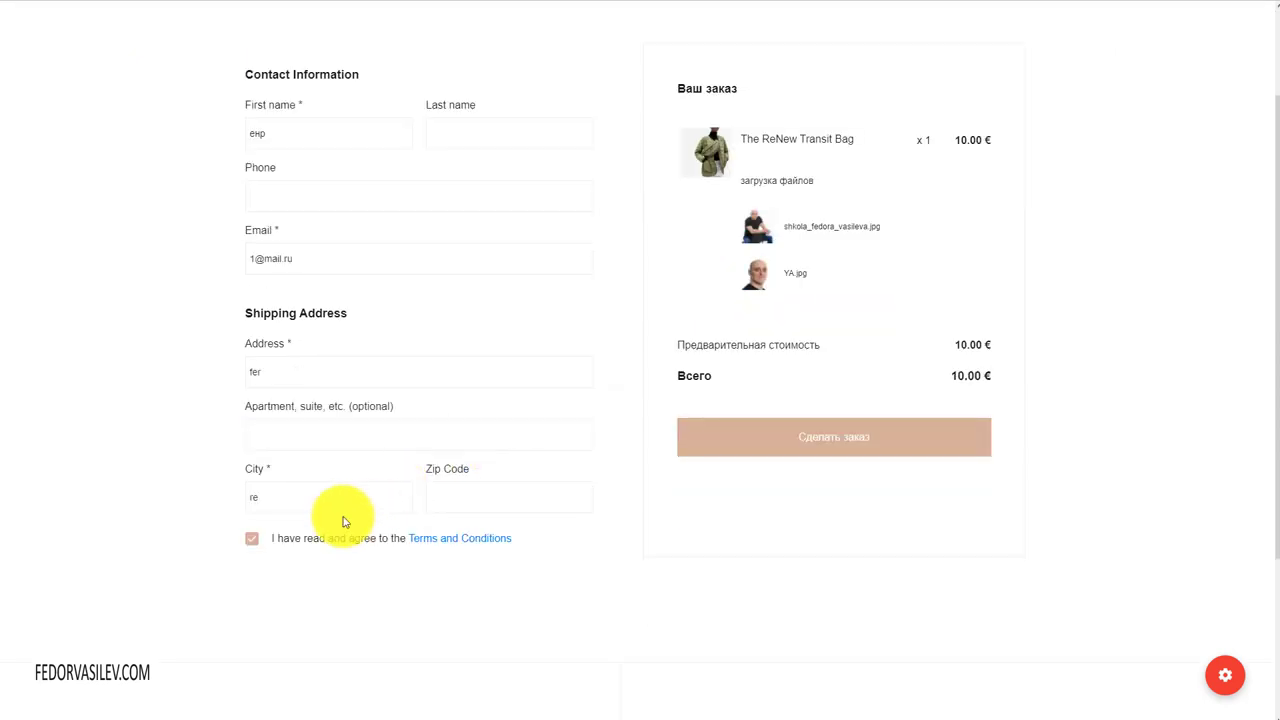
left_click(840, 443)
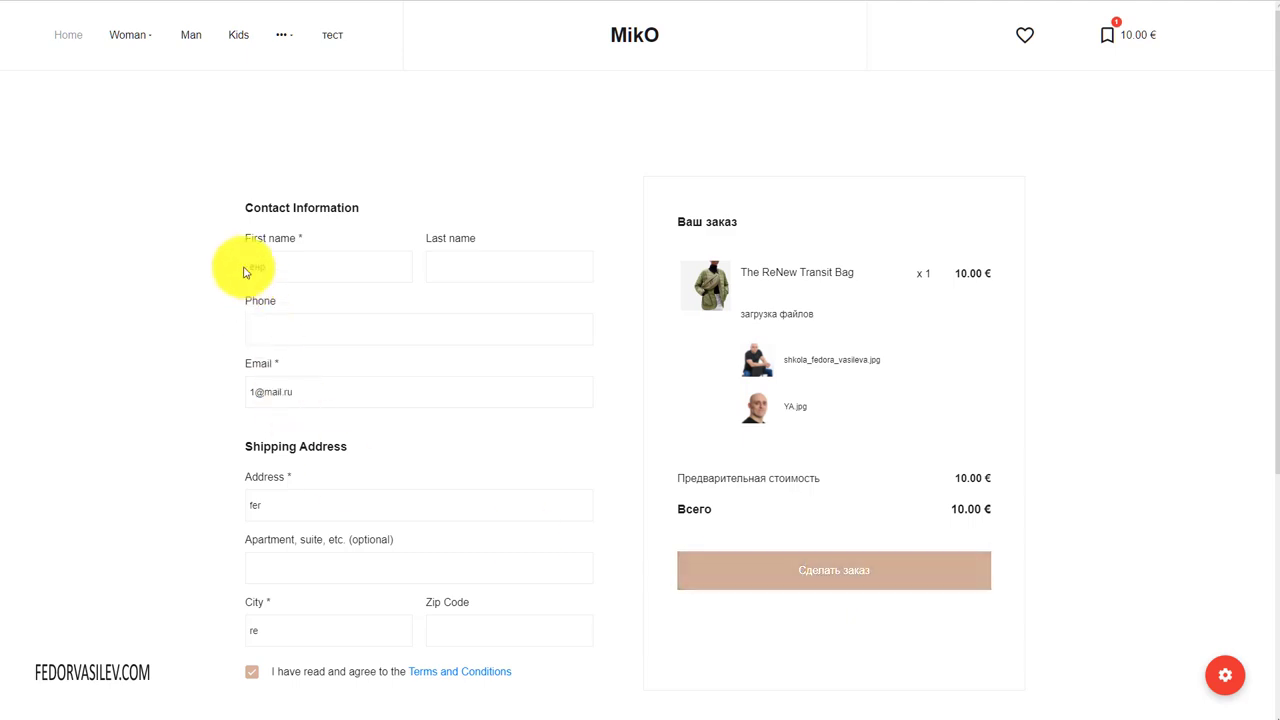
scroll(300, 488, "down", 1)
scroll(300, 488, "down", 1)
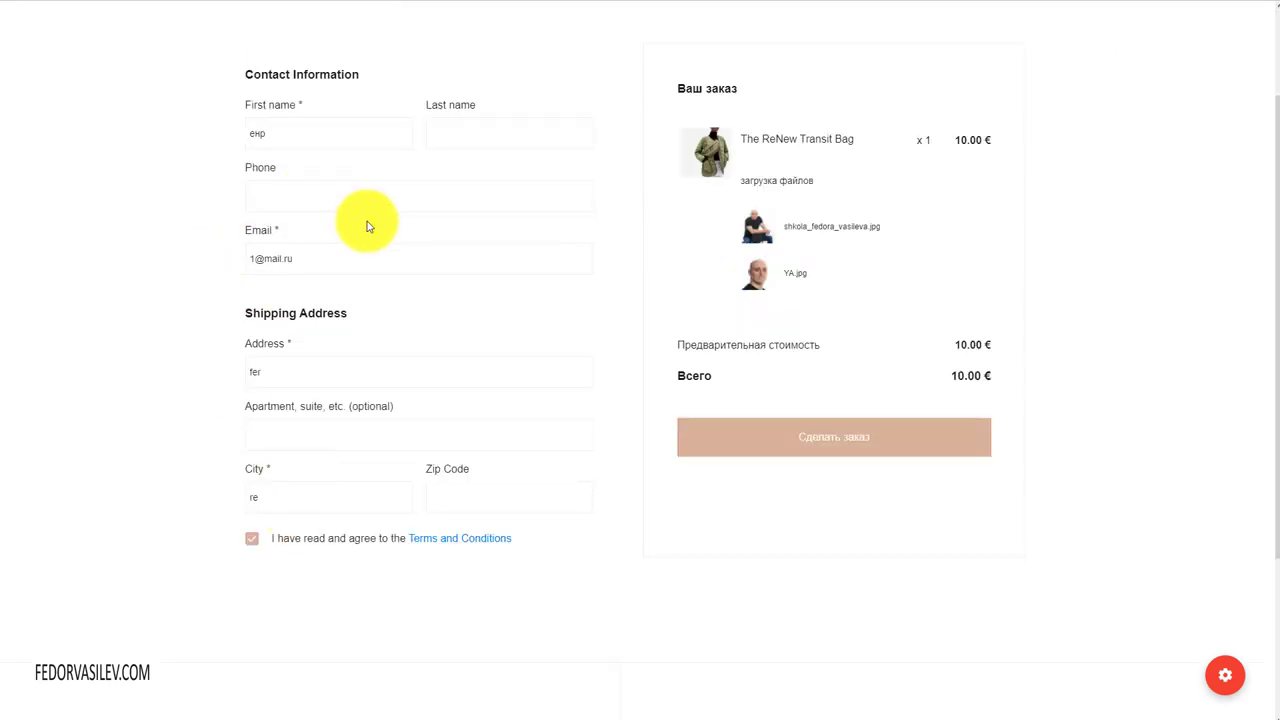
left_click(772, 433)
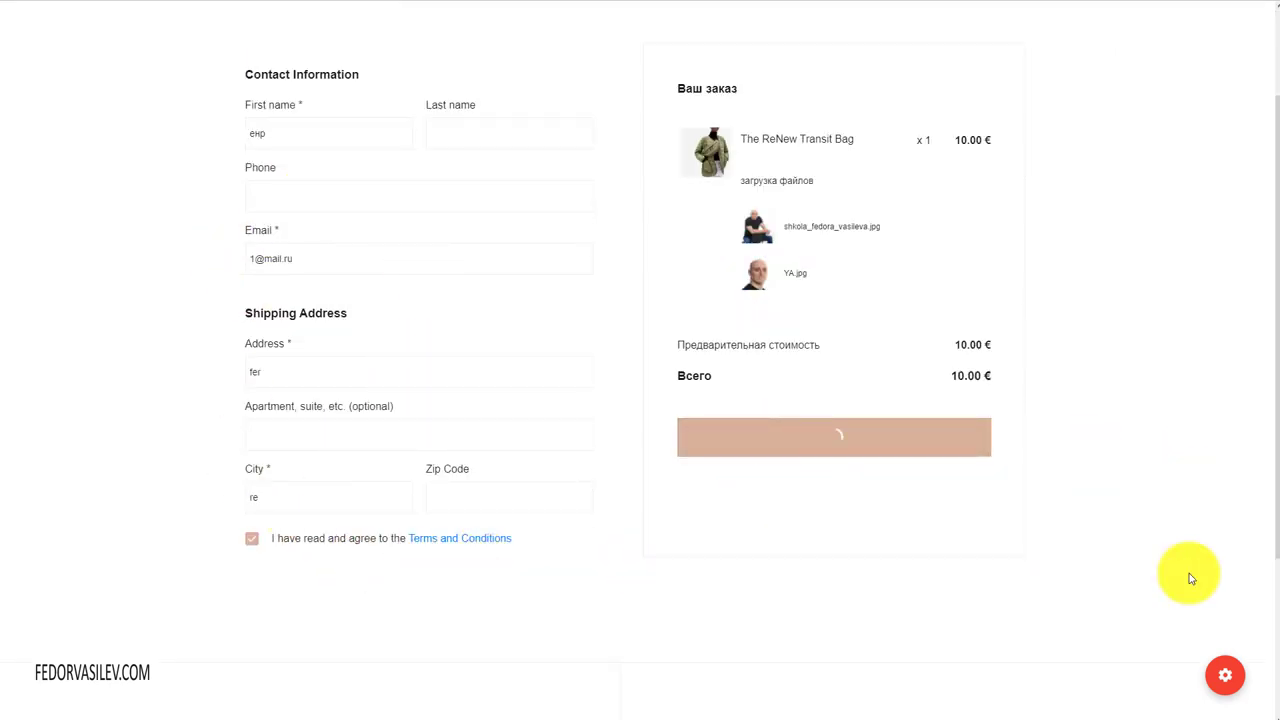
left_click_drag(523, 463, 741, 465)
scroll(965, 478, "down", 3)
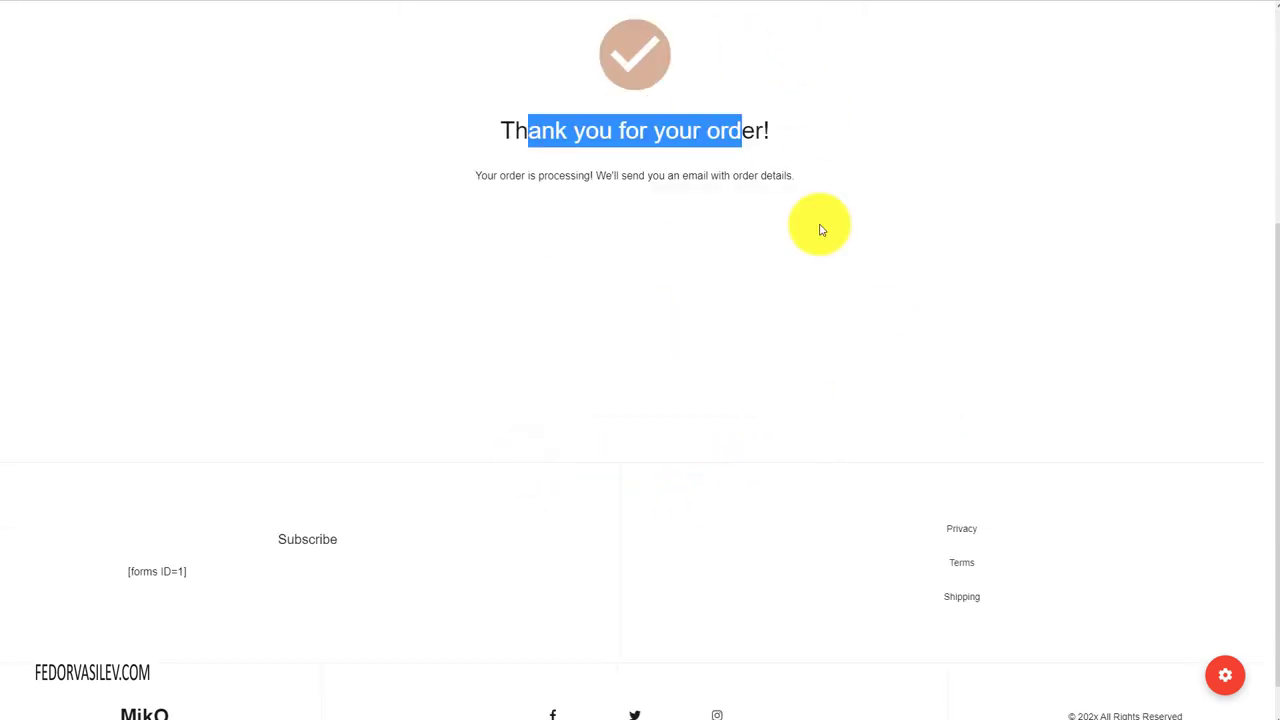
scroll(820, 223, "up", 1)
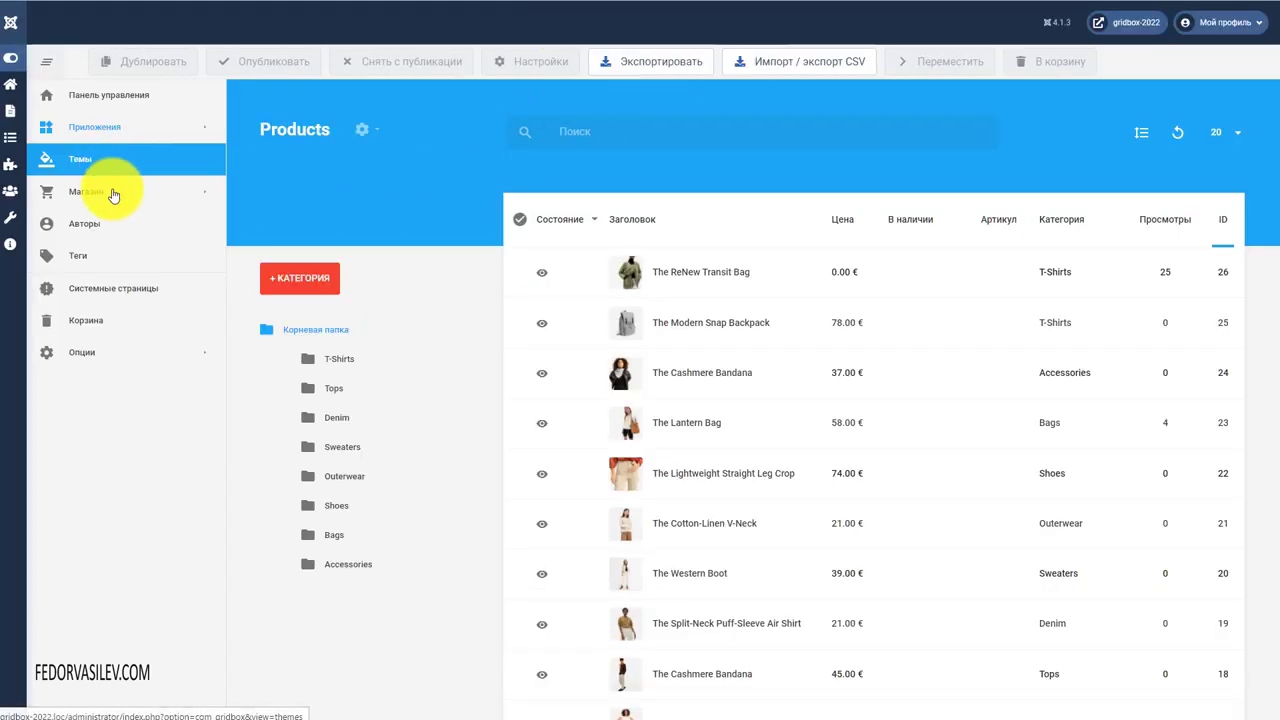
Step: Switch to the Gridbox admin area and open the newest order's details from the store's orders list
mouse_move(115, 202)
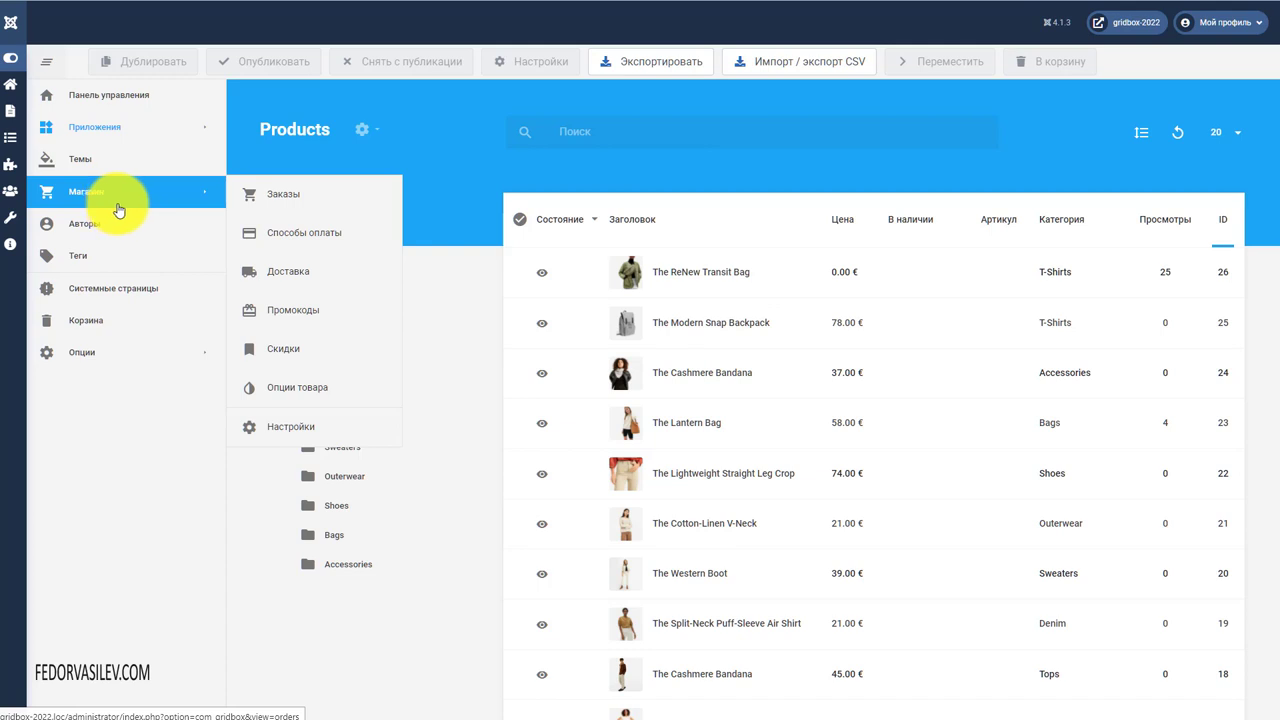
left_click(288, 194)
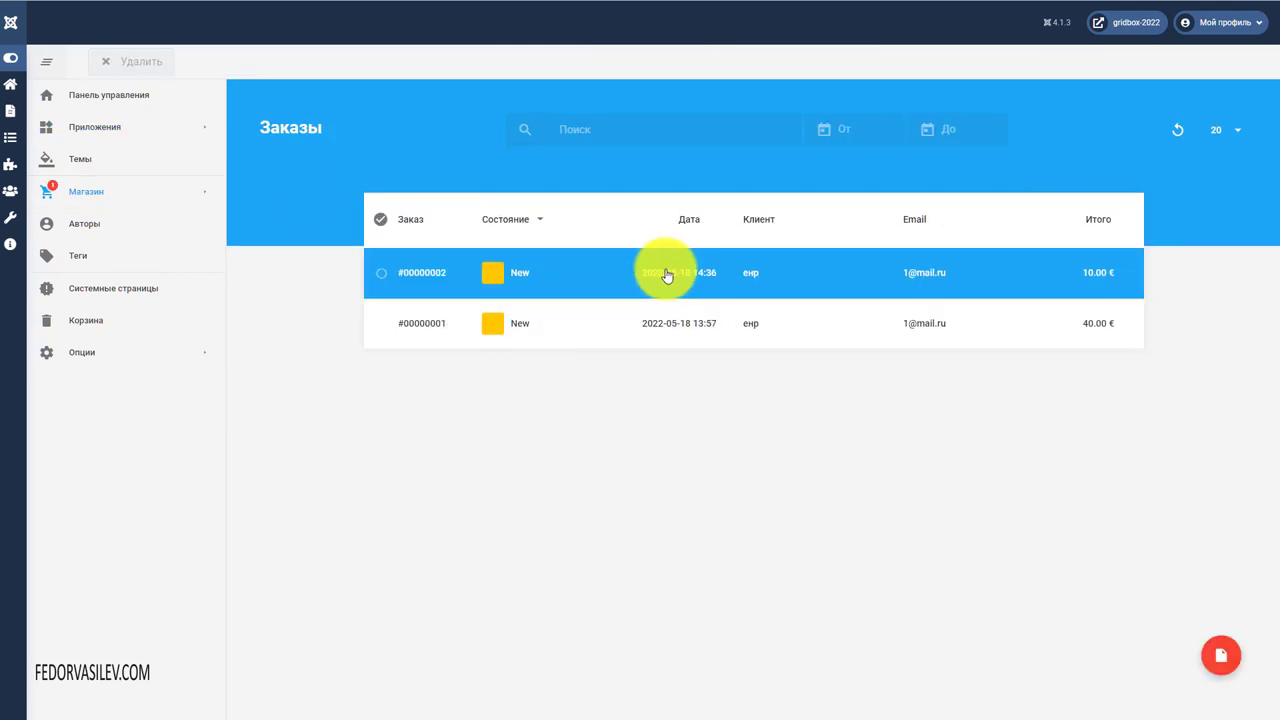
left_click(637, 292)
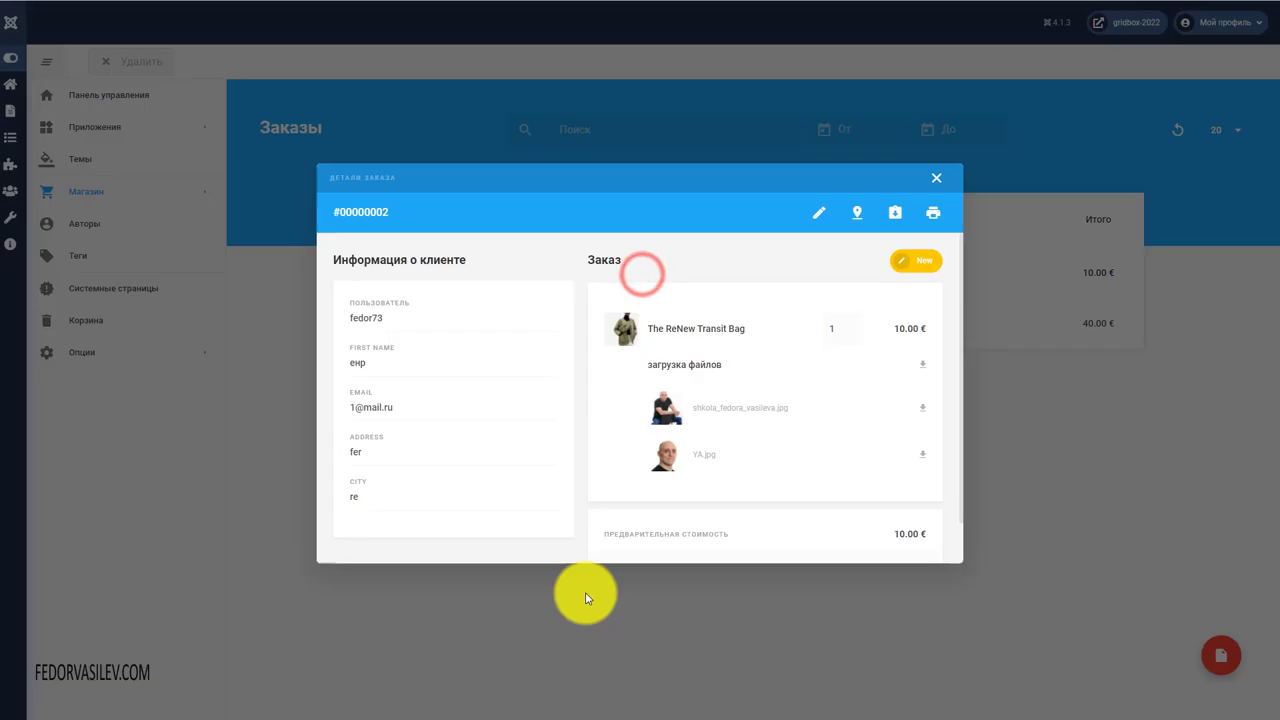
Step: View both customer-uploaded photos at full size and look over the order details
left_click(664, 414)
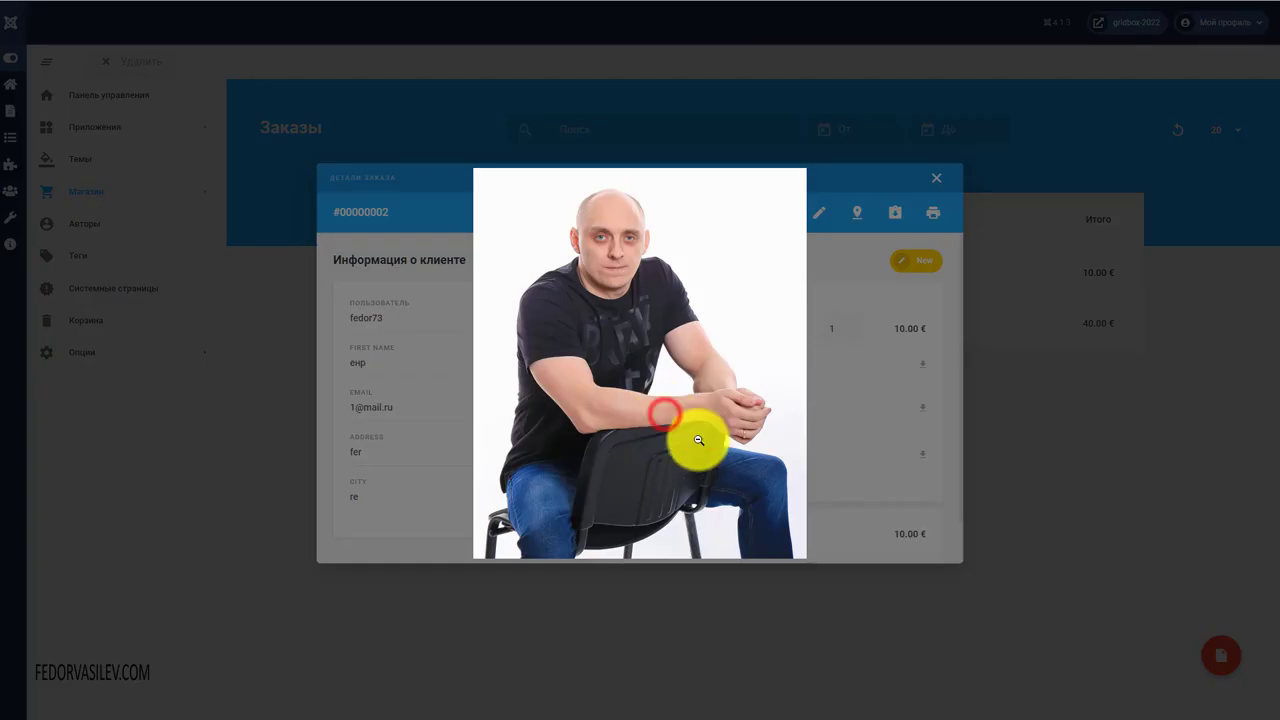
left_click(1262, 380)
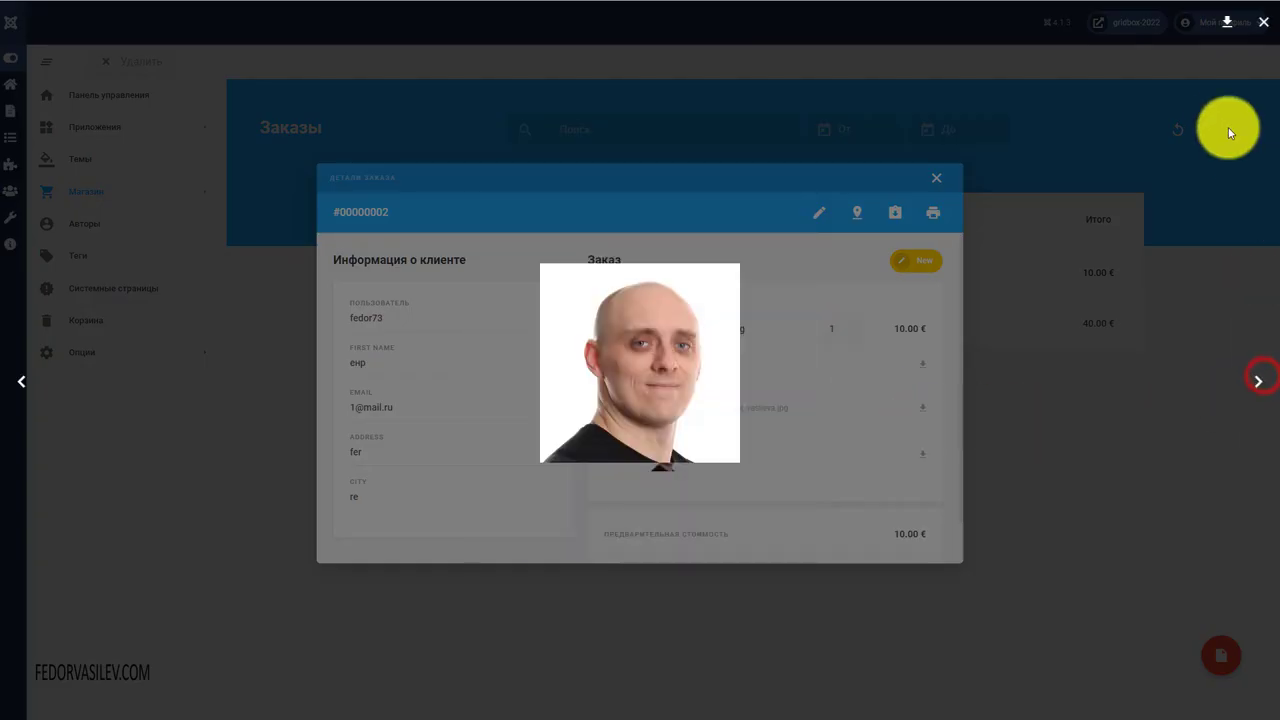
left_click(1264, 27)
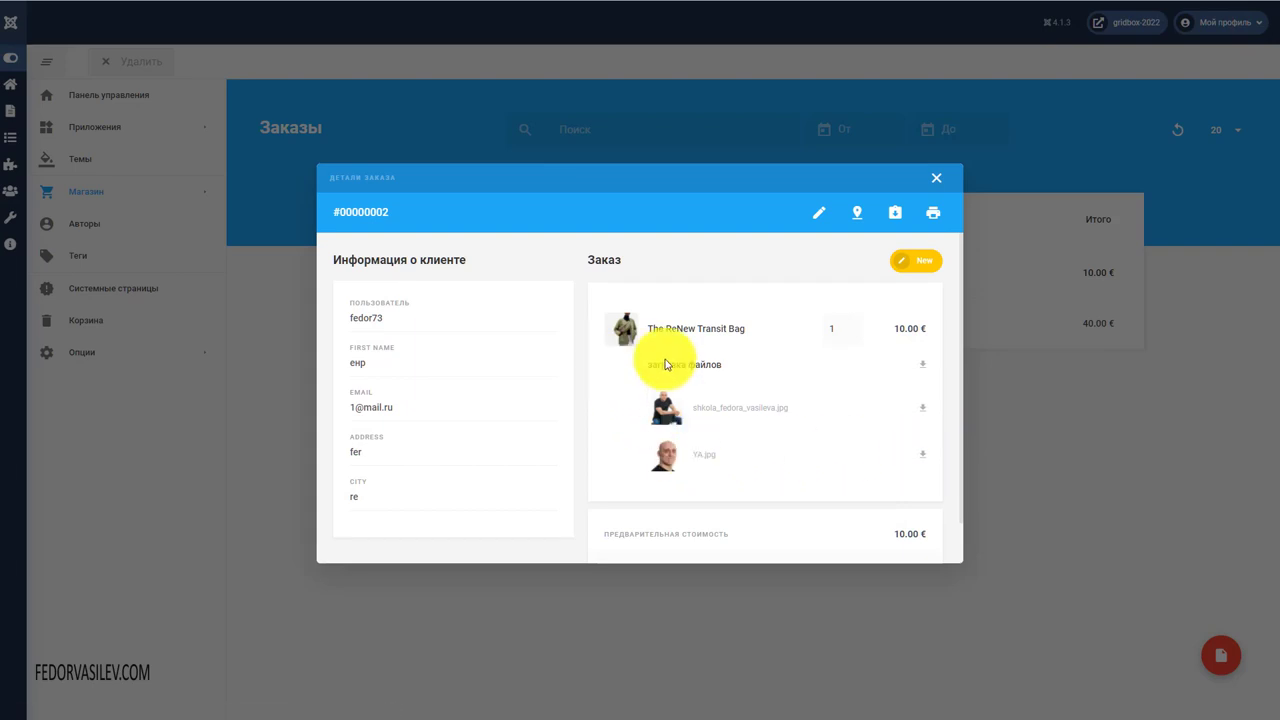
scroll(736, 376, "down", 1)
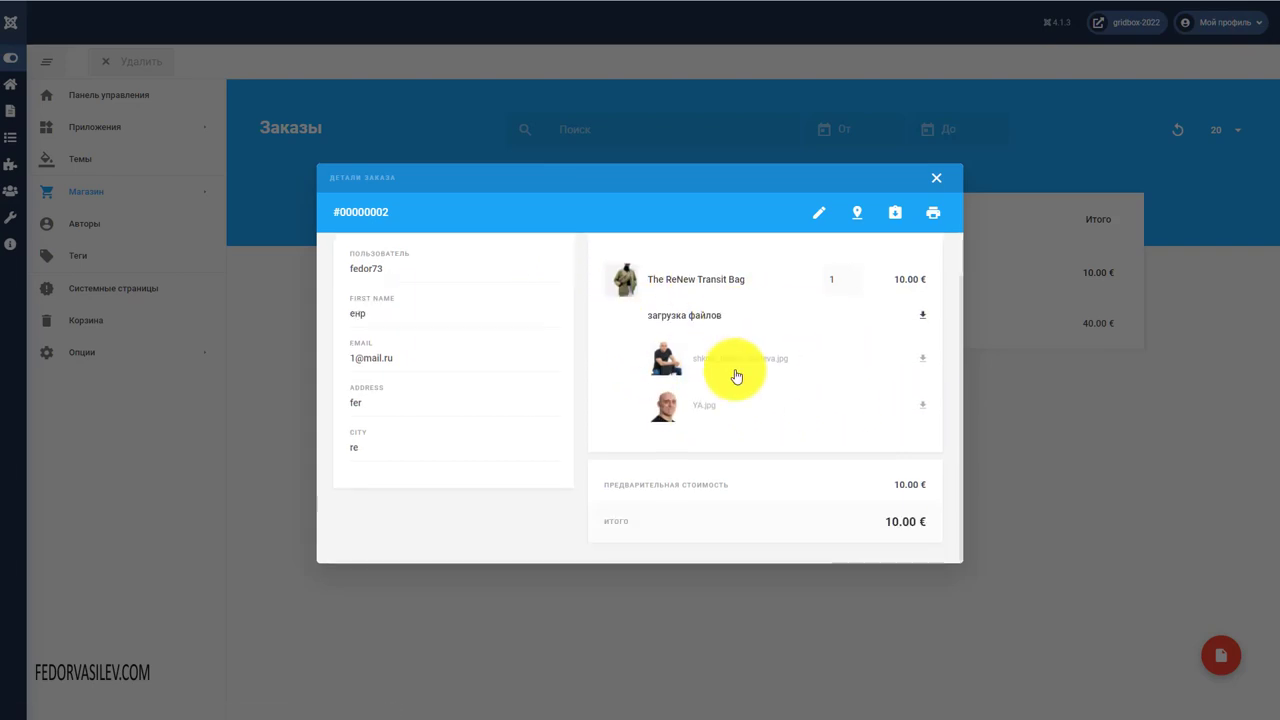
scroll(740, 378, "up", 1)
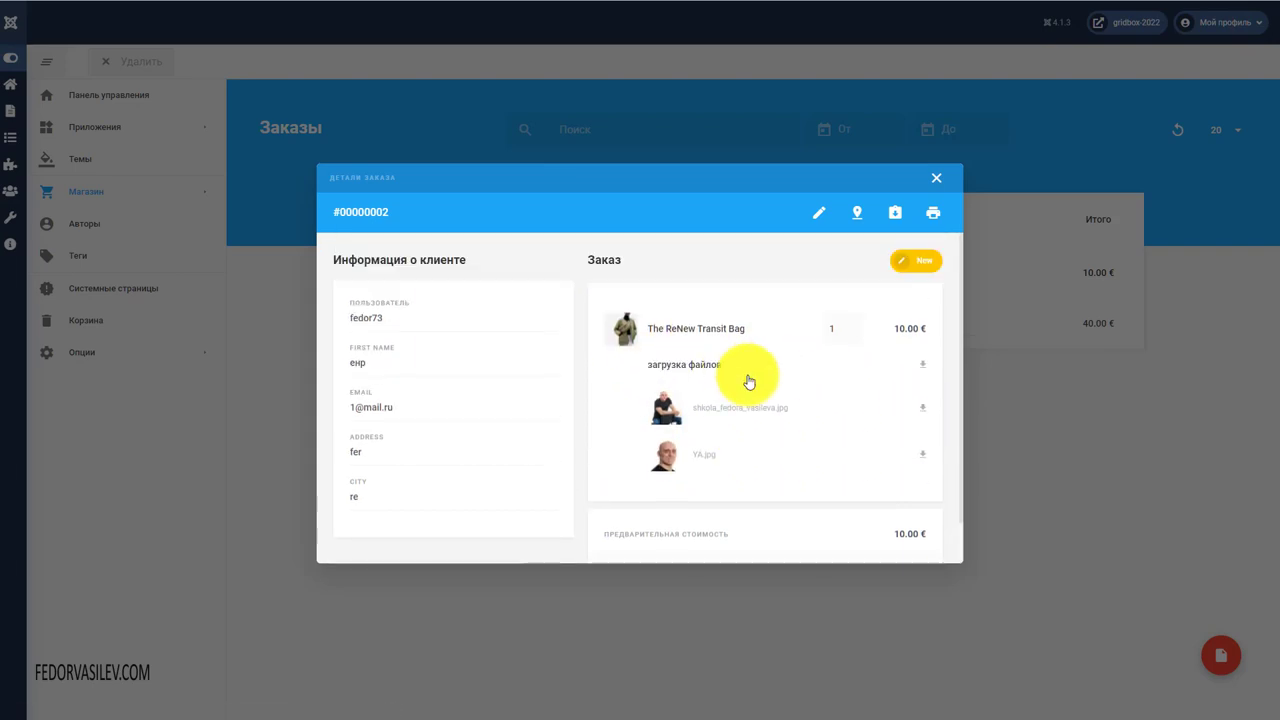
Step: Download the first uploaded photo from the order and check it in the Загрузки folder
left_click(920, 409)
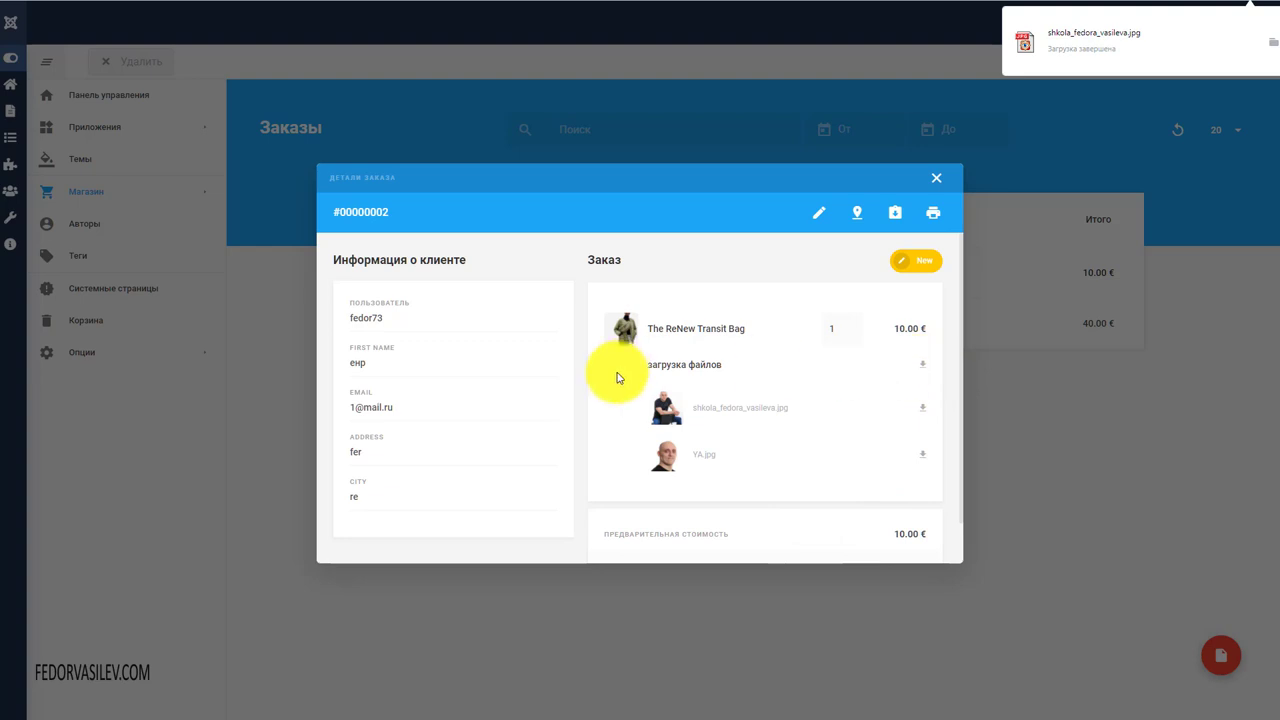
left_click(1268, 42)
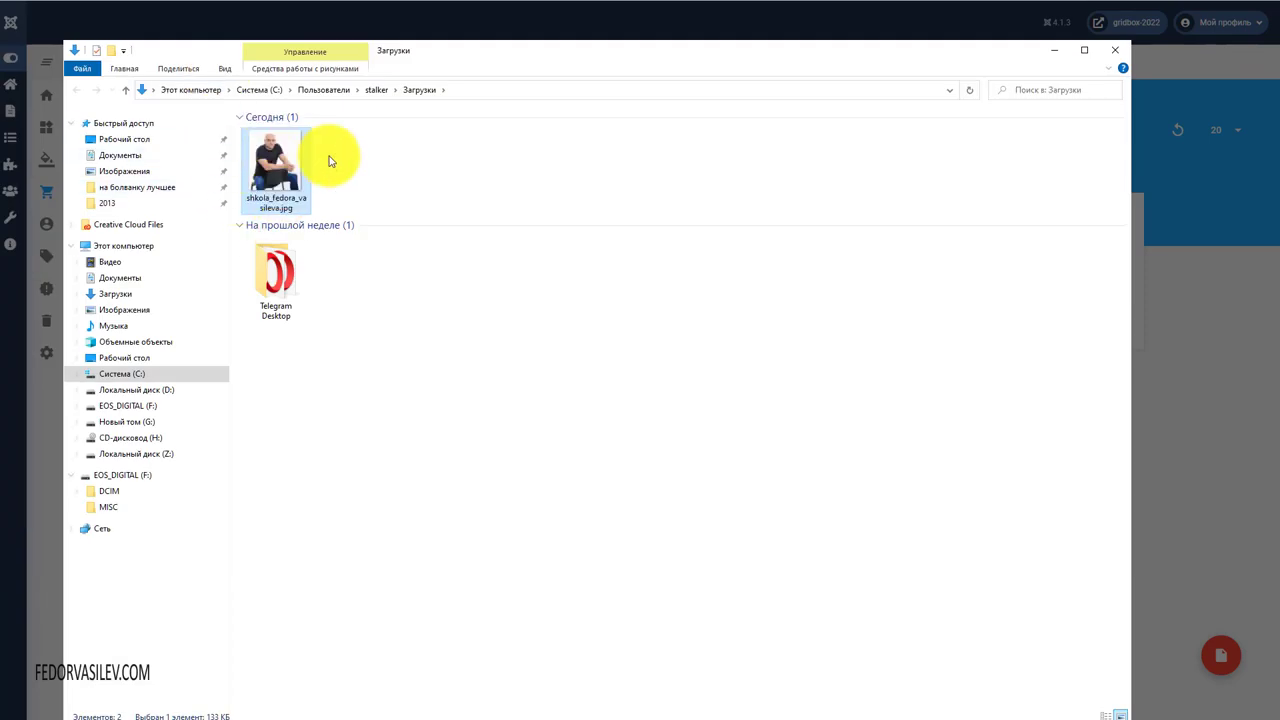
left_click(1050, 55)
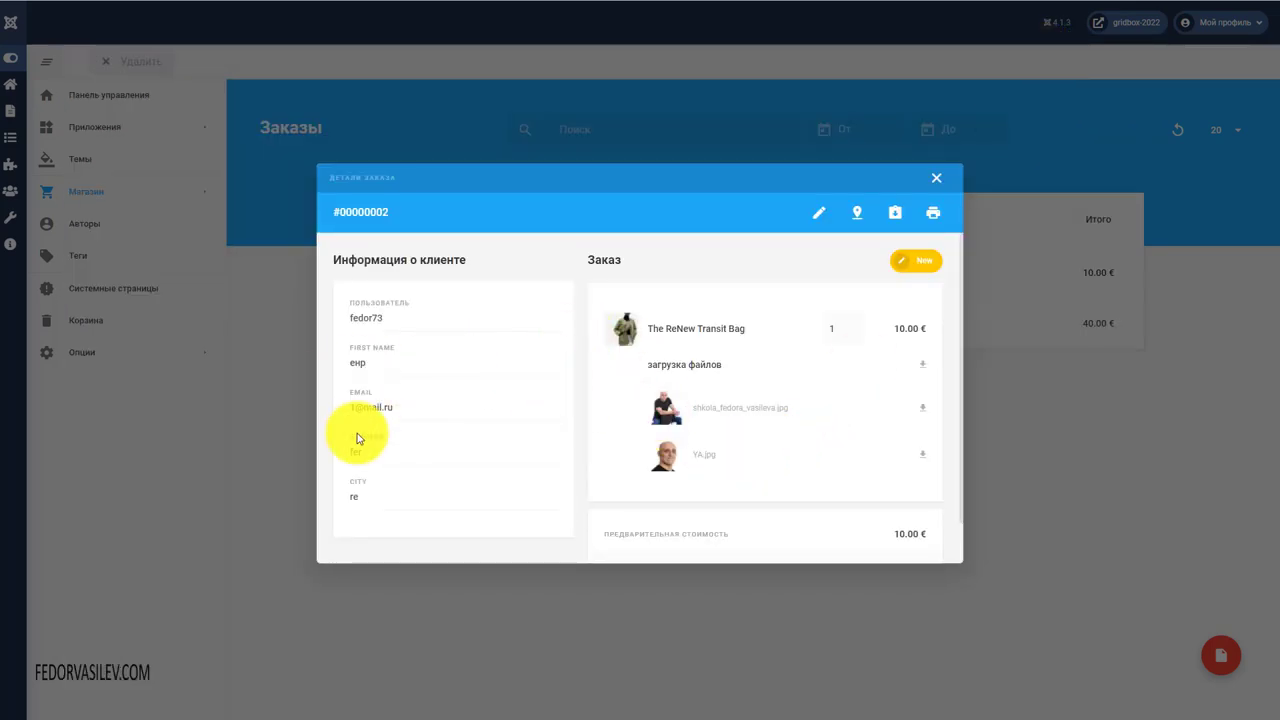
Step: Examine the customer's email in the order details and close the order
left_click_drag(405, 413, 363, 418)
left_click(414, 414)
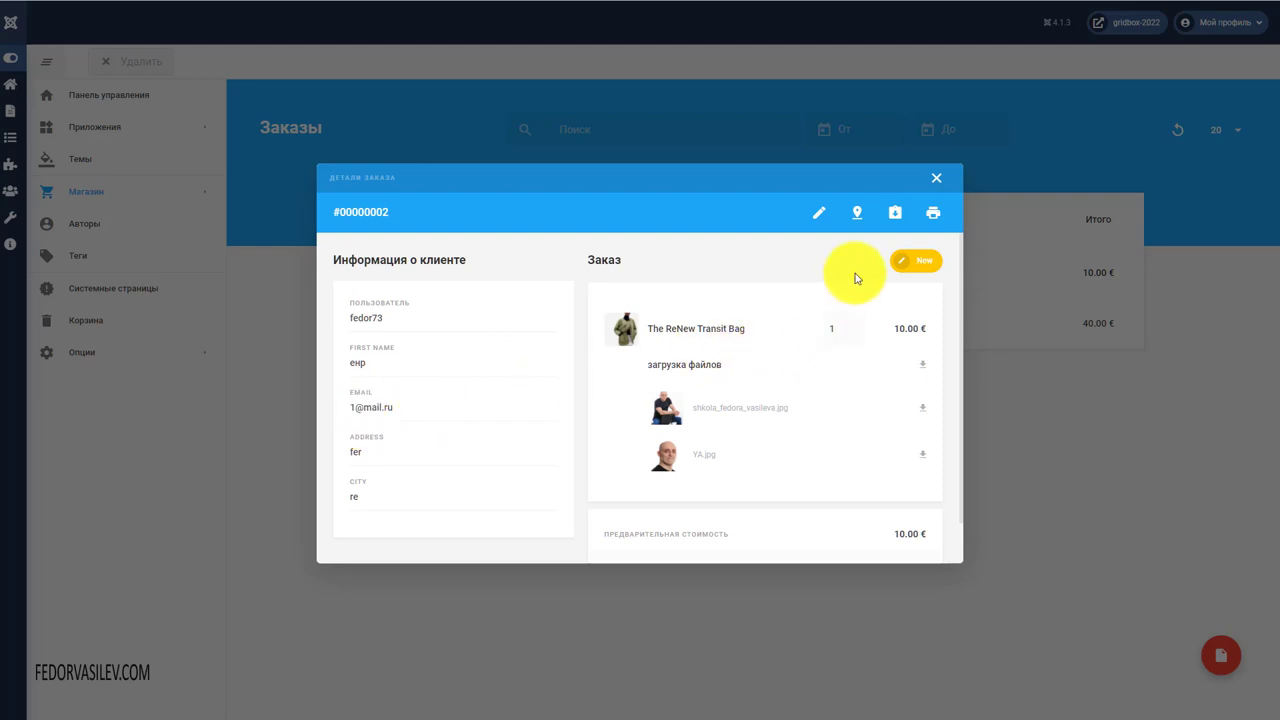
left_click(934, 184)
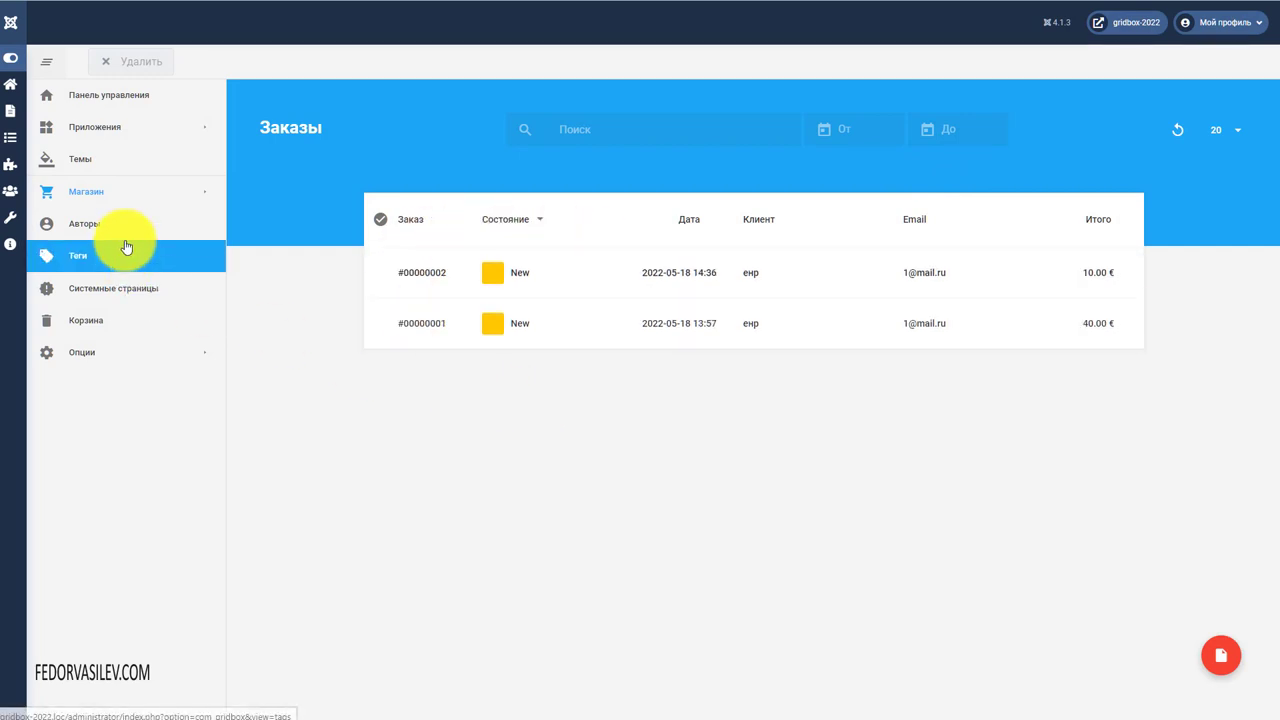
Step: Open the New Order admin notification in the store's email notification settings and examine its recipient, subject and message template
mouse_move(128, 183)
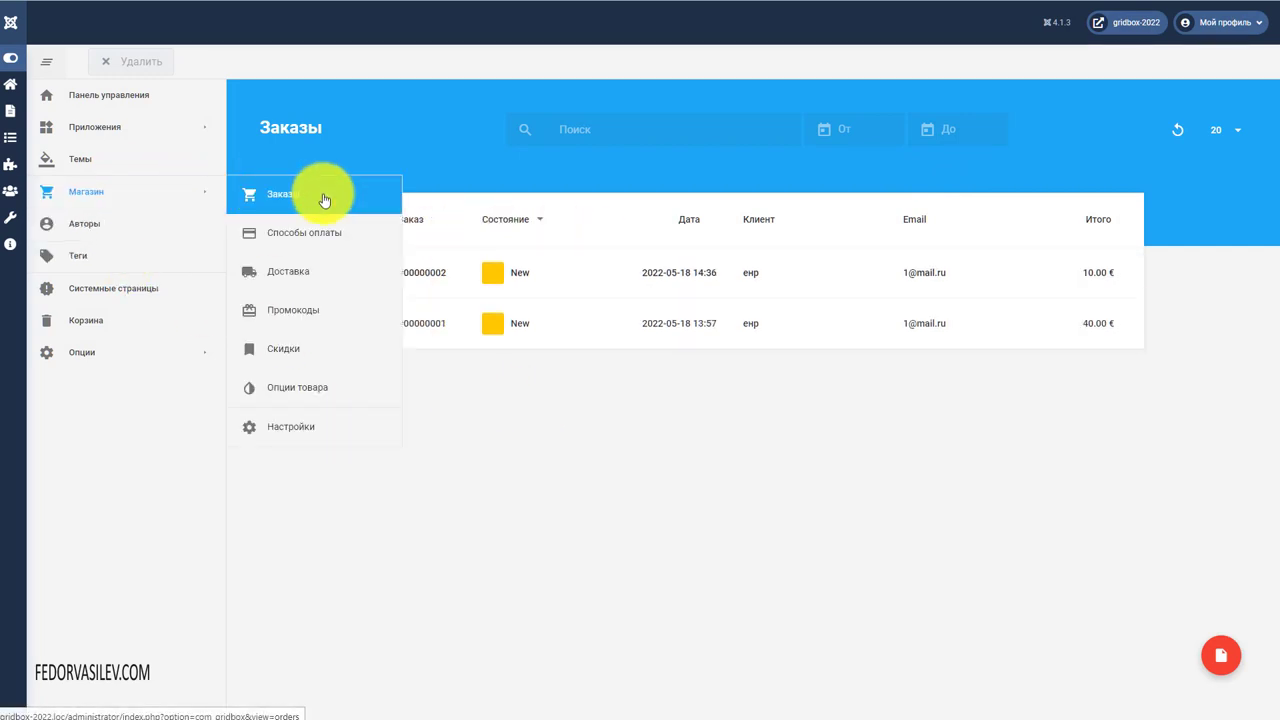
left_click(313, 438)
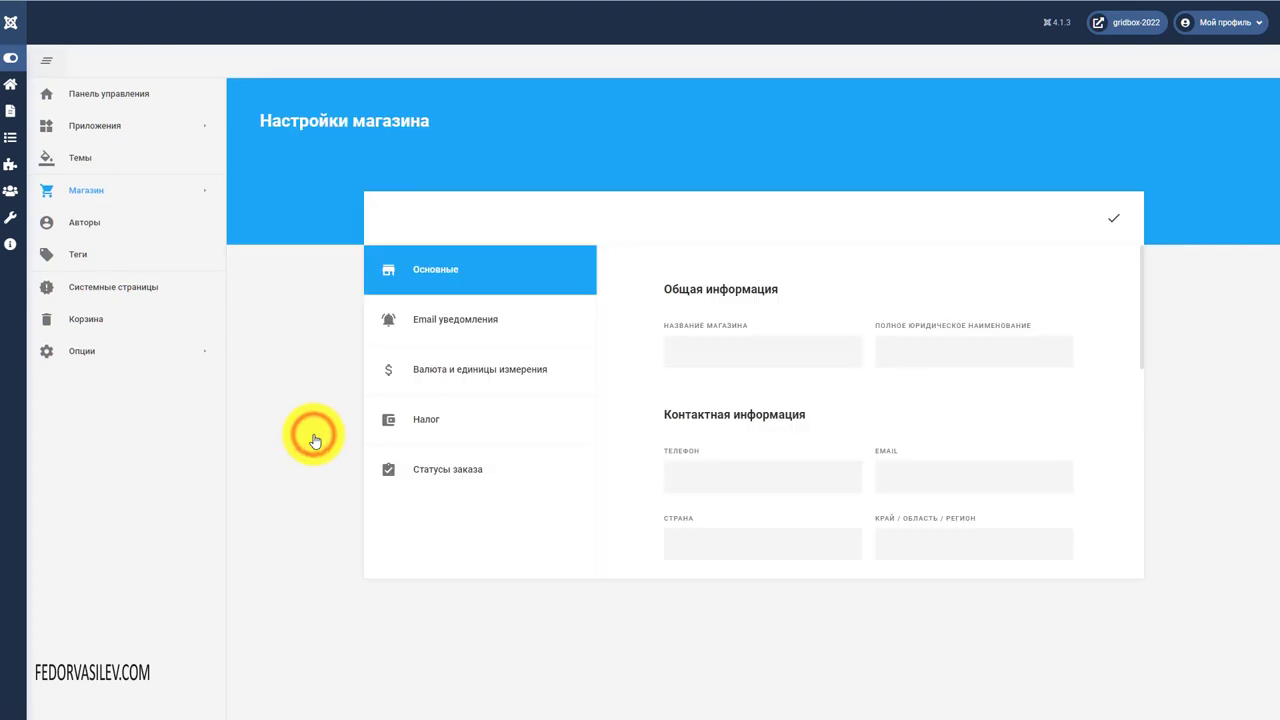
left_click(458, 322)
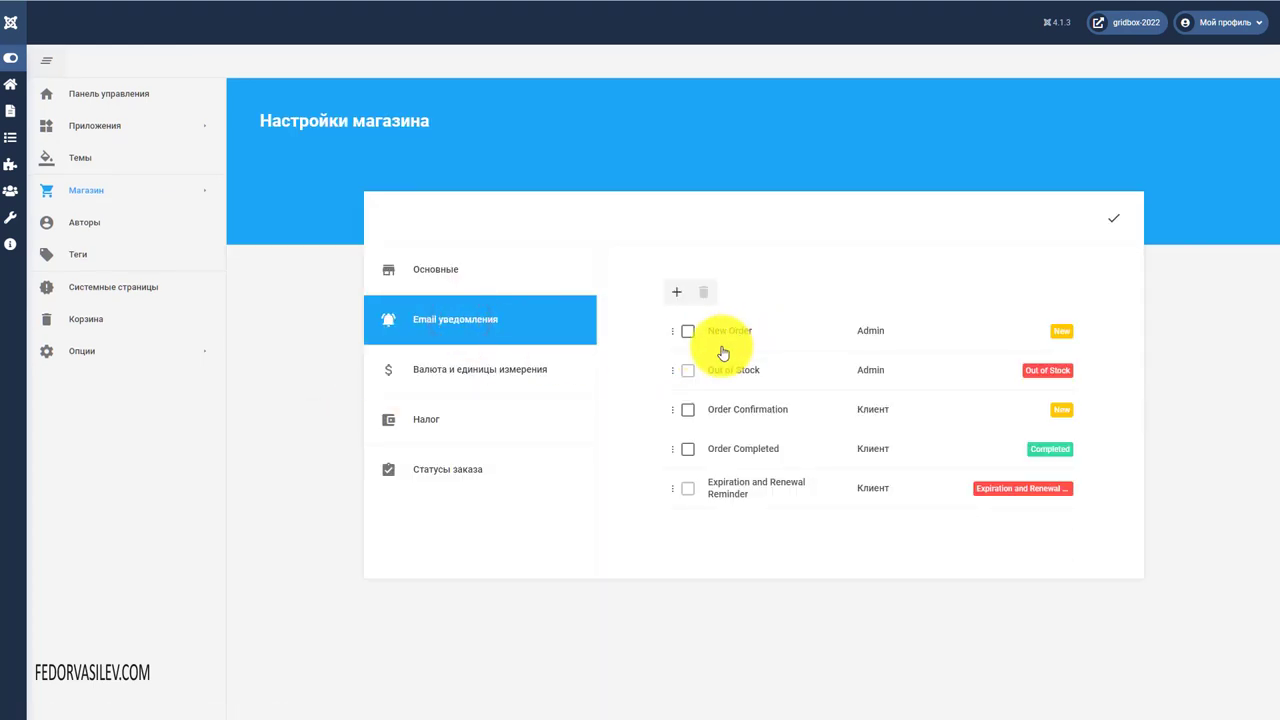
left_click(856, 335)
left_click(929, 191)
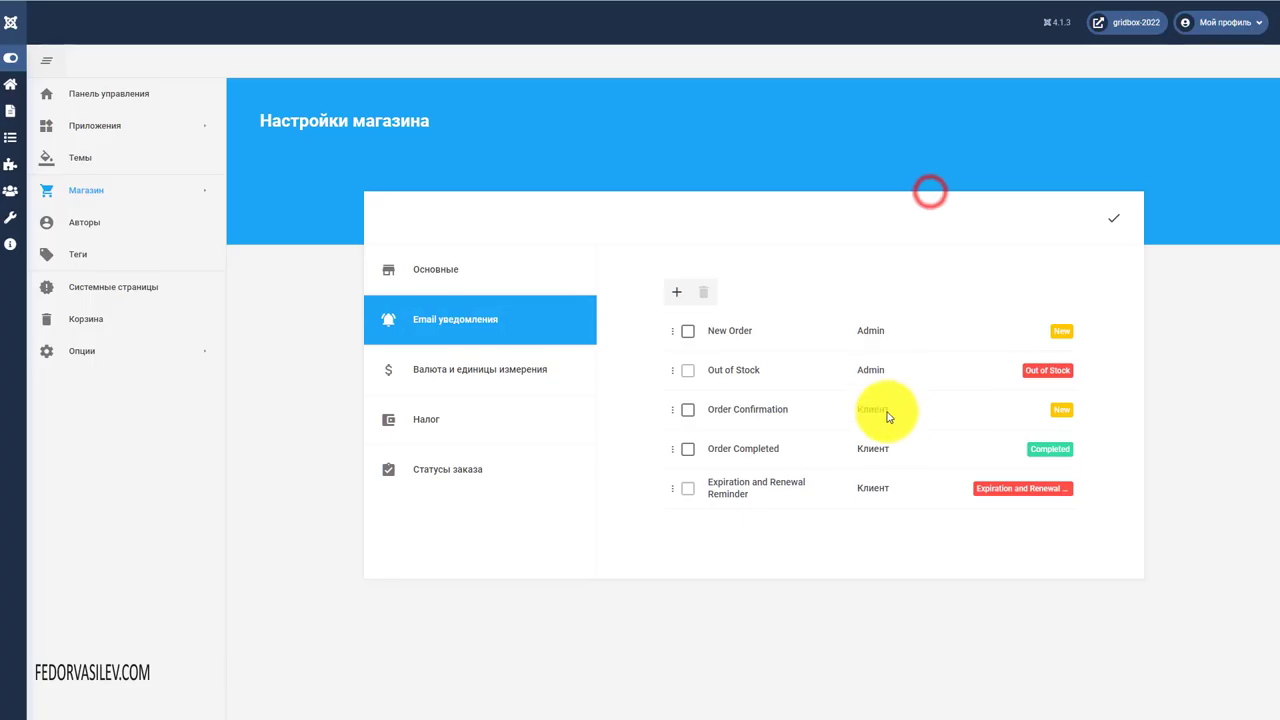
left_click(731, 334)
scroll(790, 360, "down", 2)
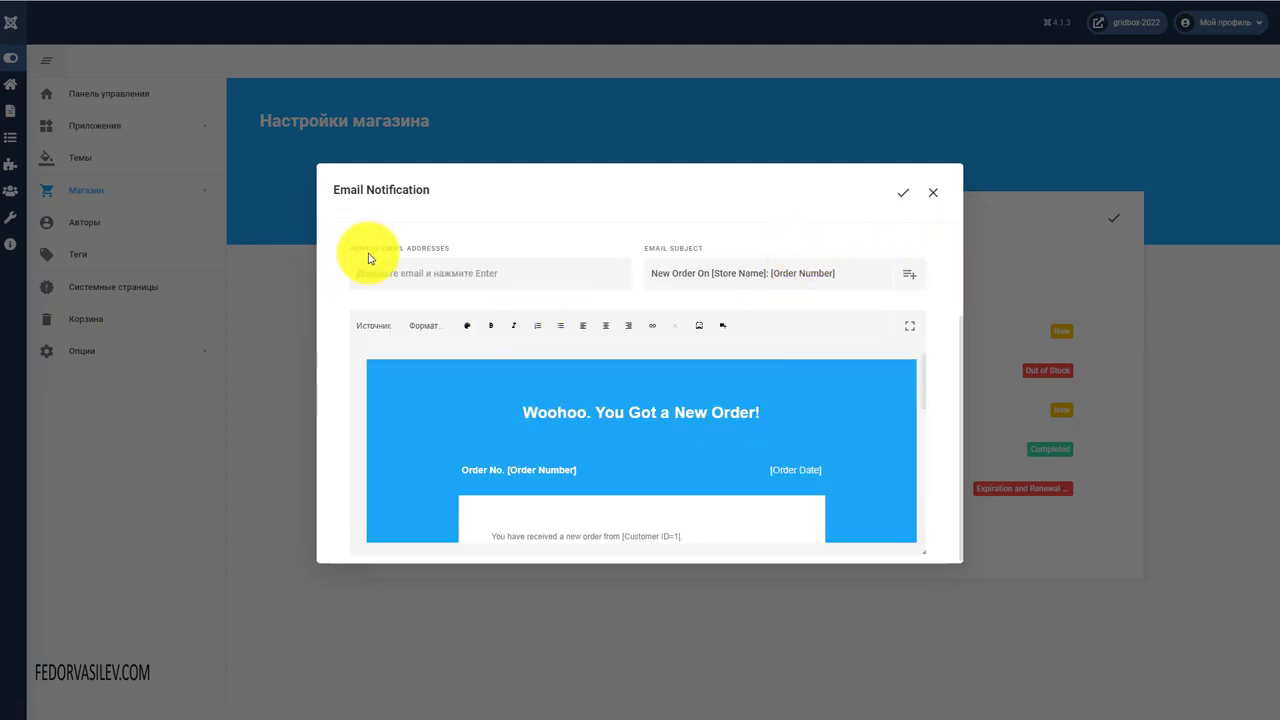
Step: Insert the [Attached Files] placeholder on a new line under Customer Info in the New Order message, and close the notification without saving
scroll(866, 314, "down", 1)
scroll(714, 410, "down", 3)
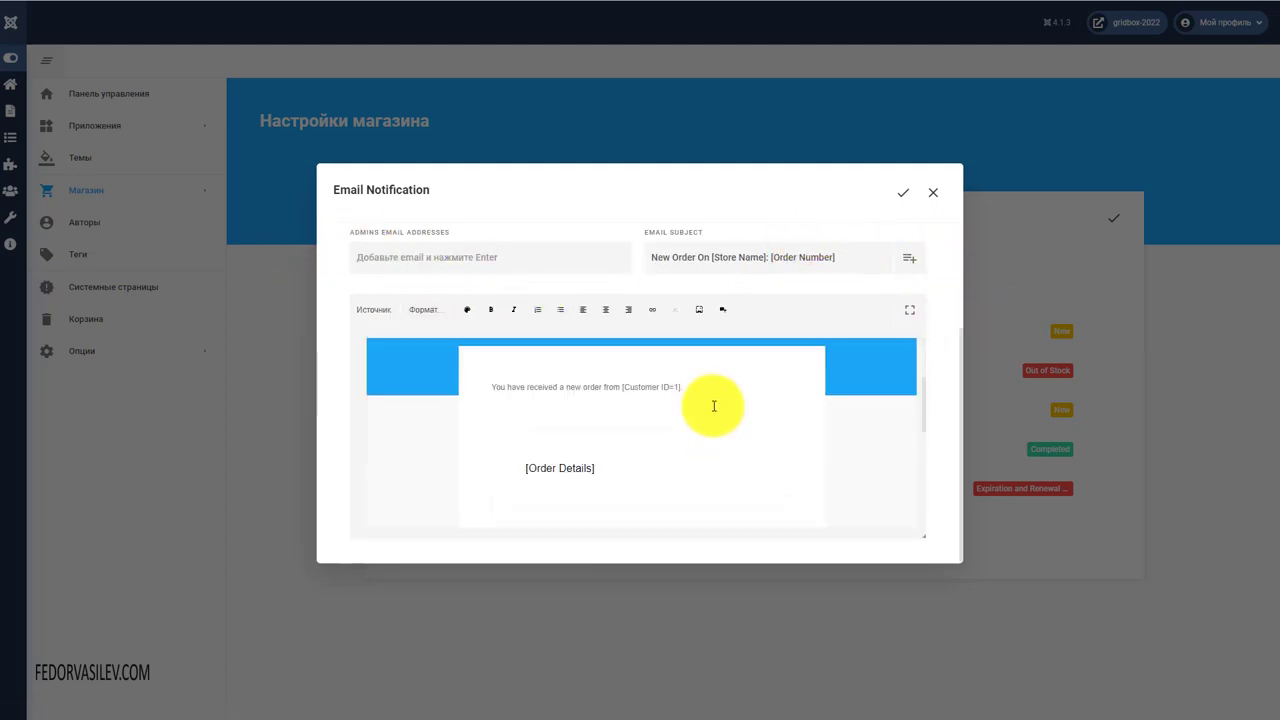
scroll(714, 406, "down", 3)
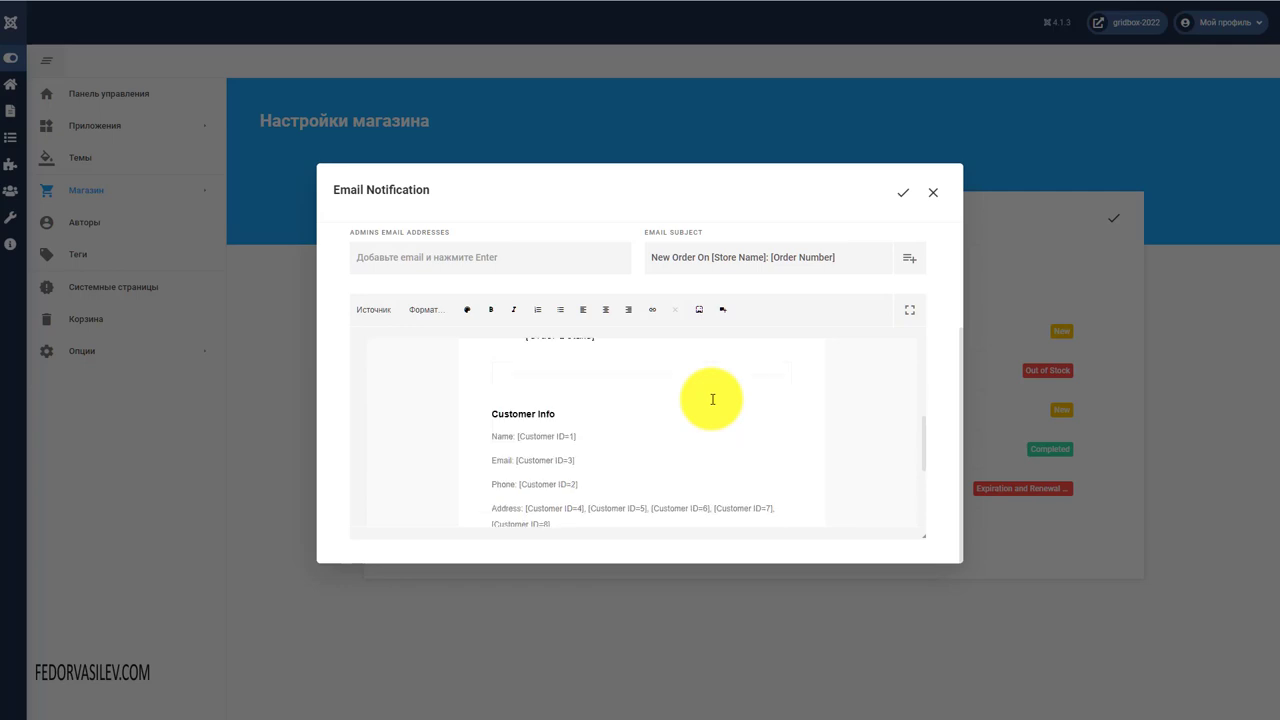
left_click(566, 410)
key("Return")
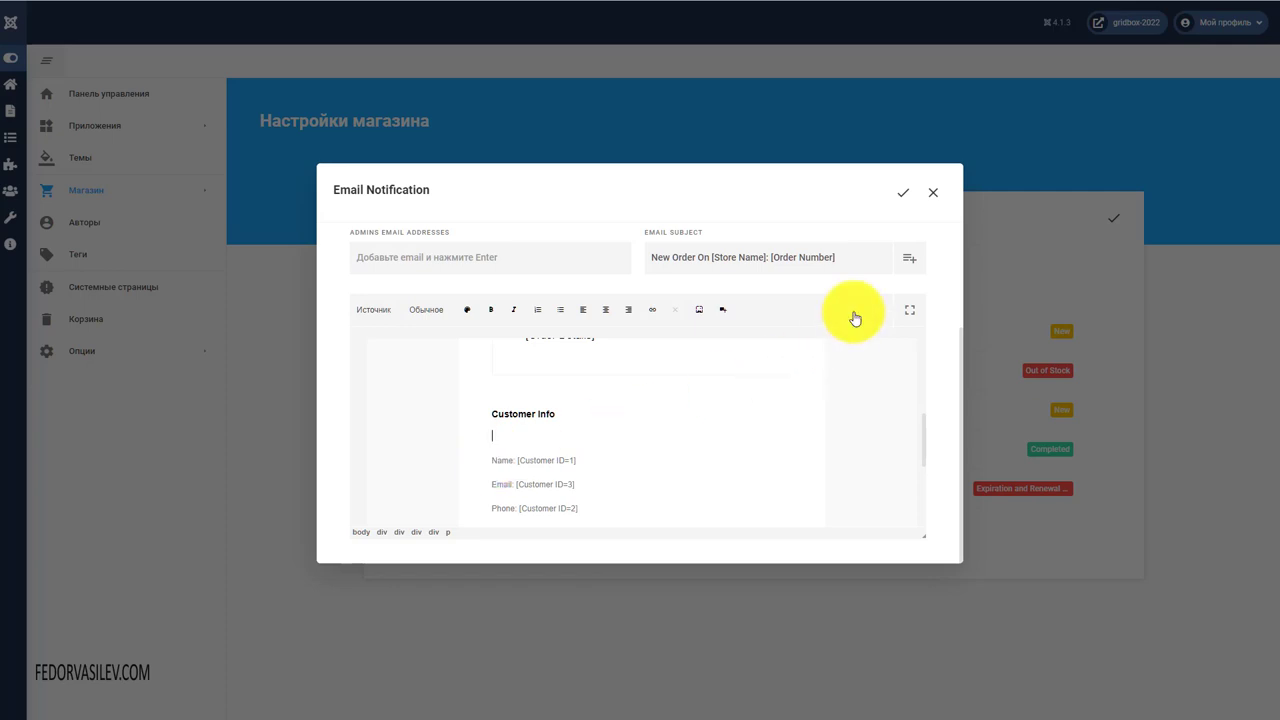
left_click(724, 310)
scroll(538, 323, "down", 8)
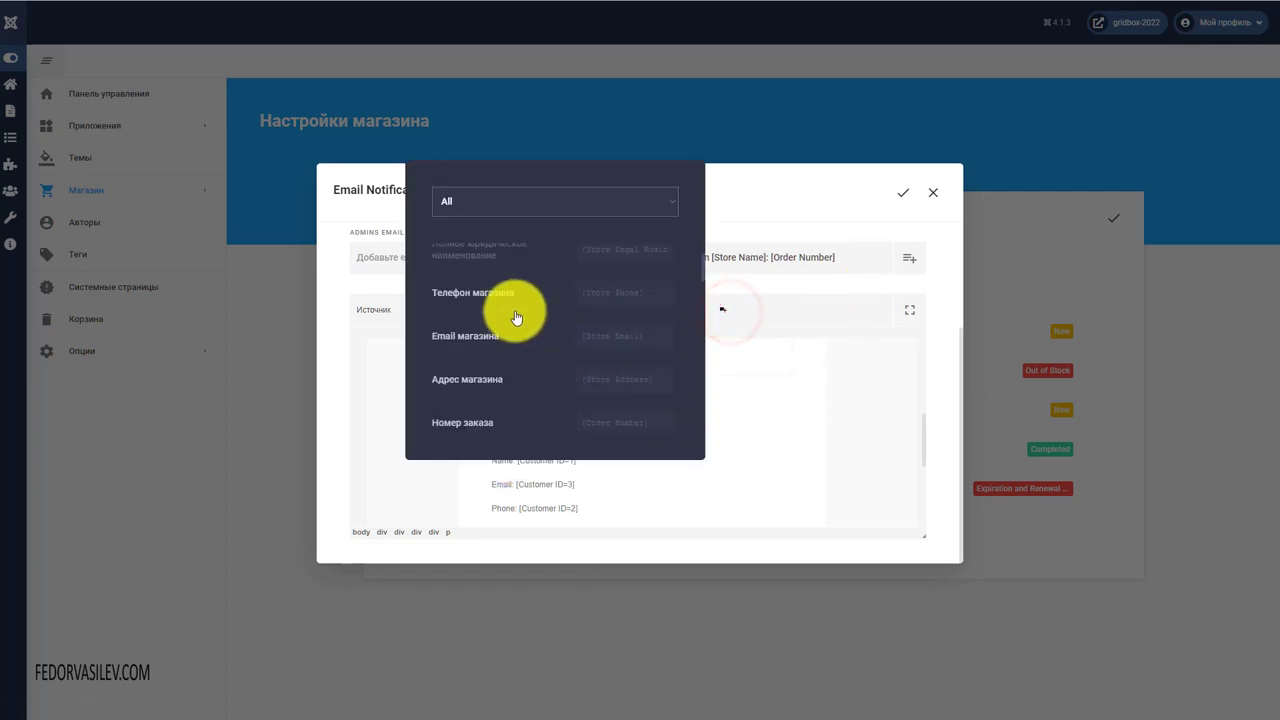
scroll(518, 307, "down", 8)
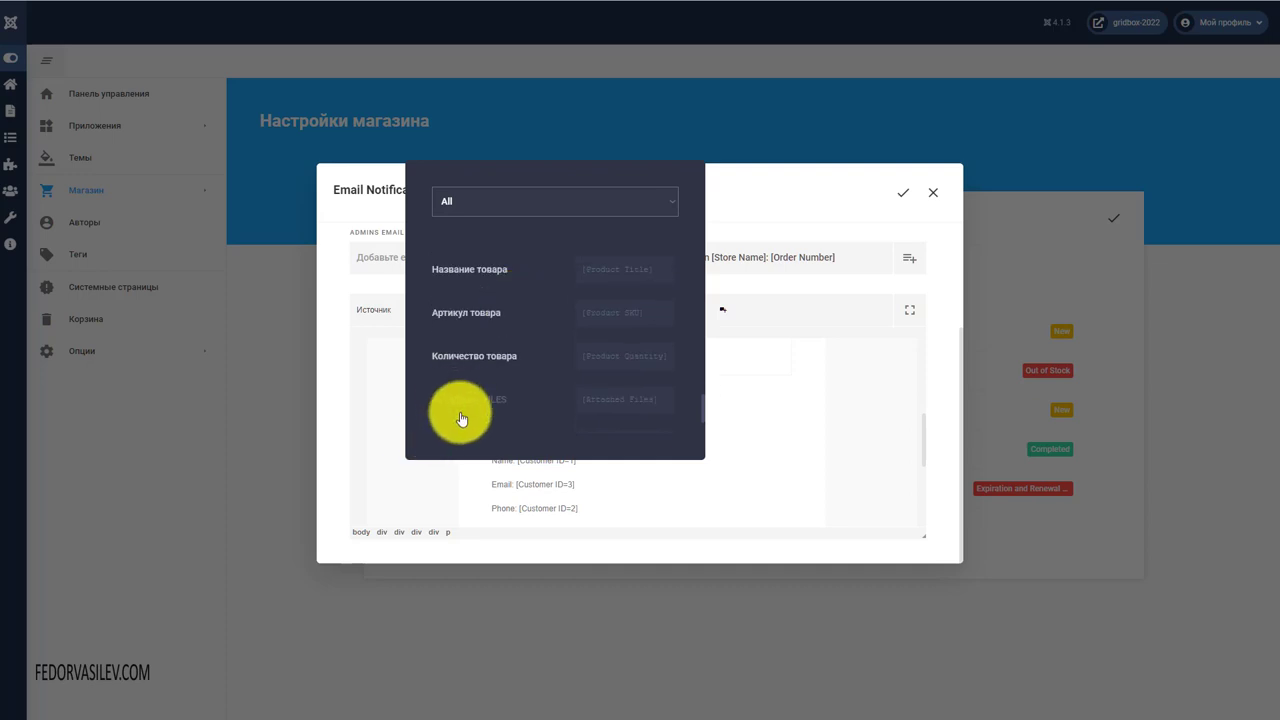
left_click(607, 399)
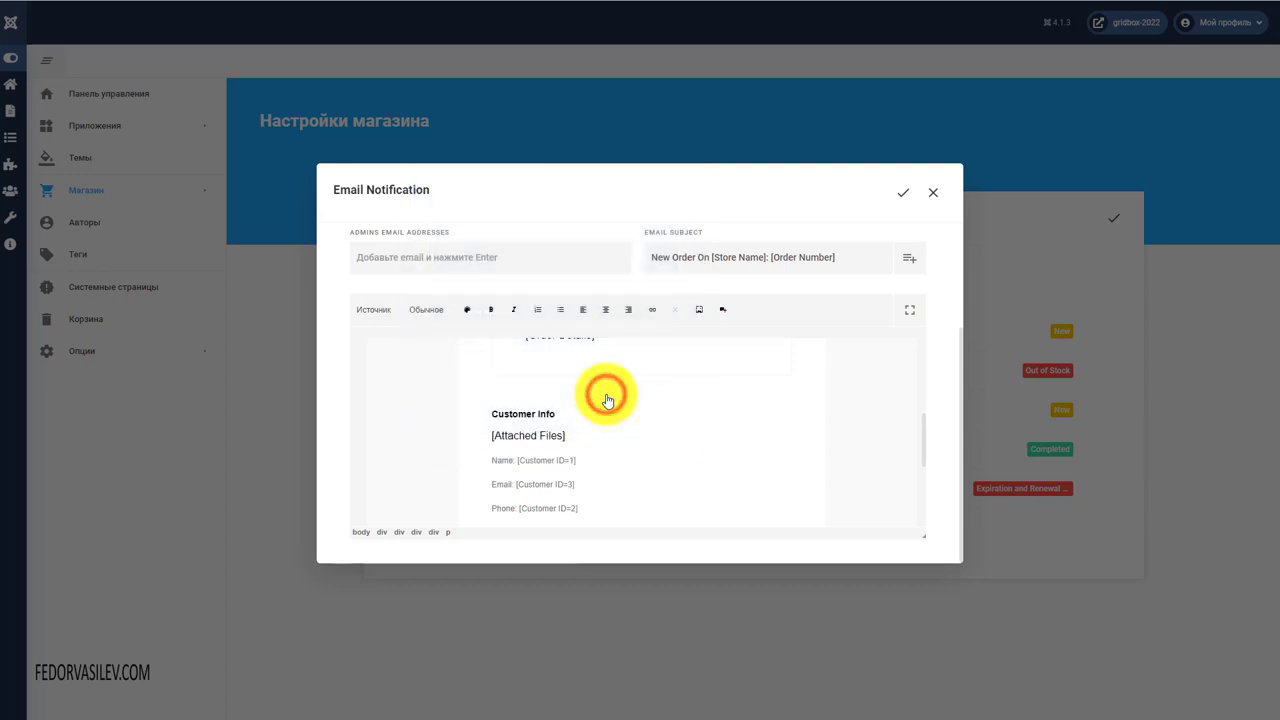
left_click(637, 452)
left_click(587, 433)
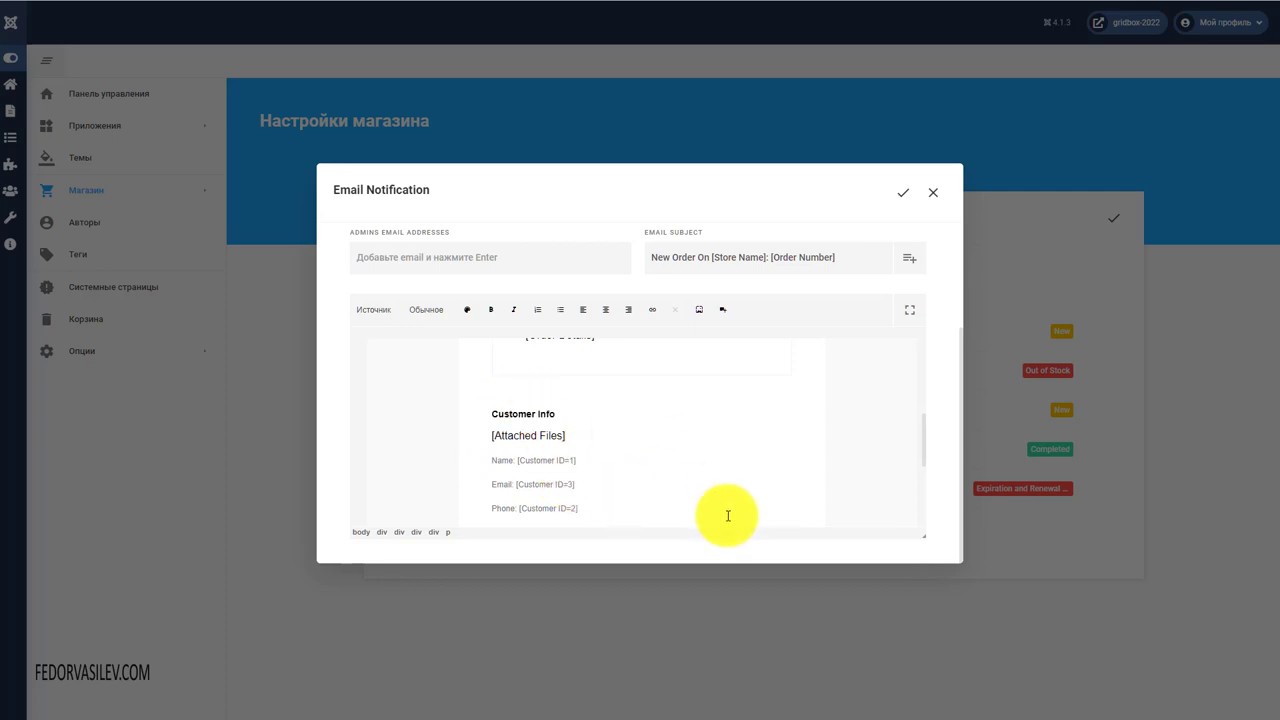
left_click(935, 197)
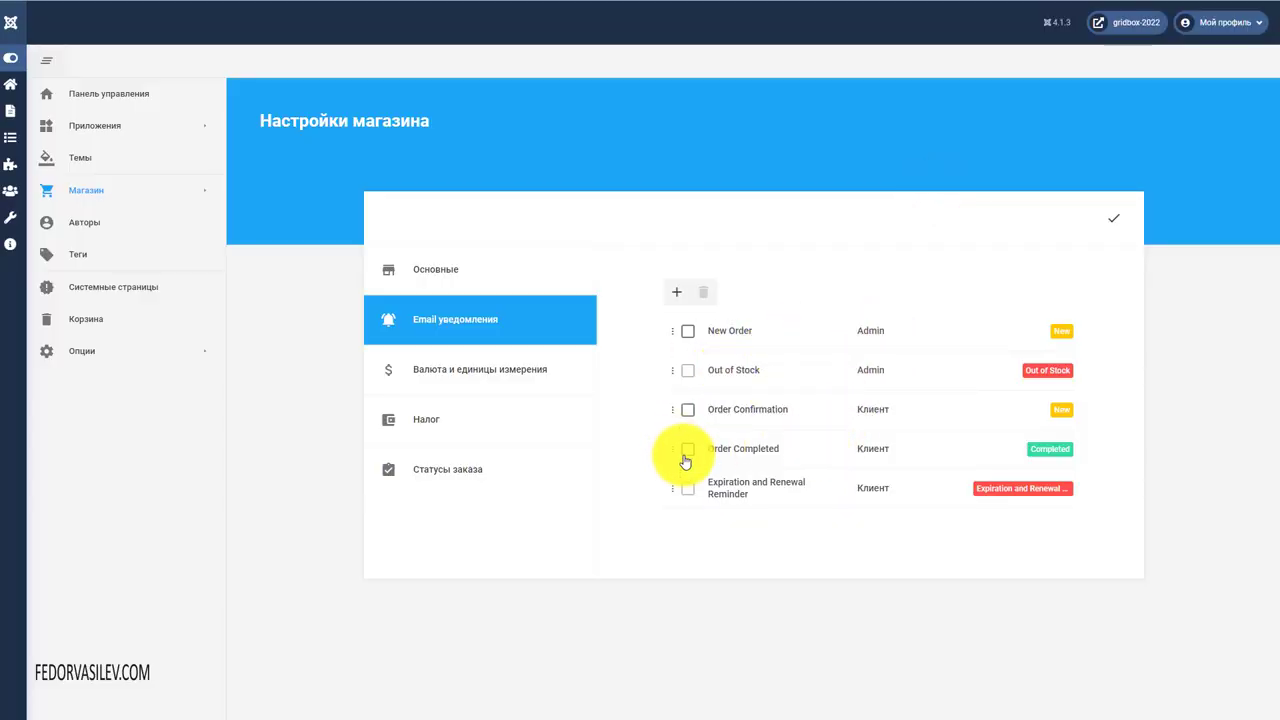
Step: Open the Expiration and Renewal Reminder customer notification, look over its message template and close it
left_click(746, 486)
scroll(649, 455, "down", 5)
left_click(933, 193)
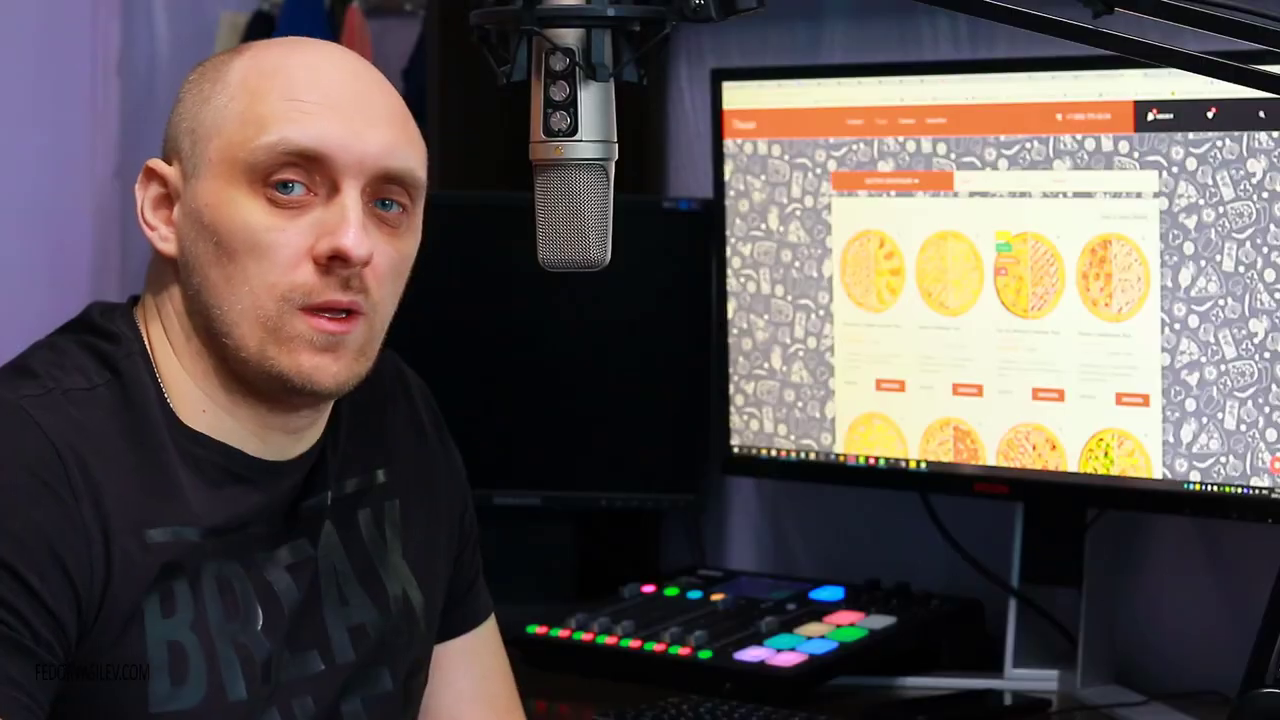